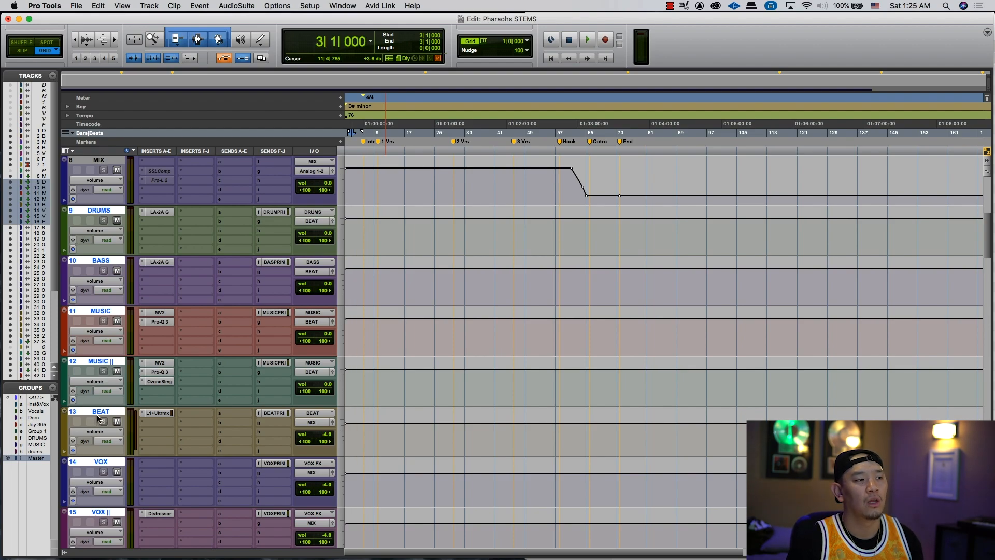
- Look over the DRUMS to FX bus tracks, their print sends and the input routing of the print tracks
scroll(108, 498, "down", 1)
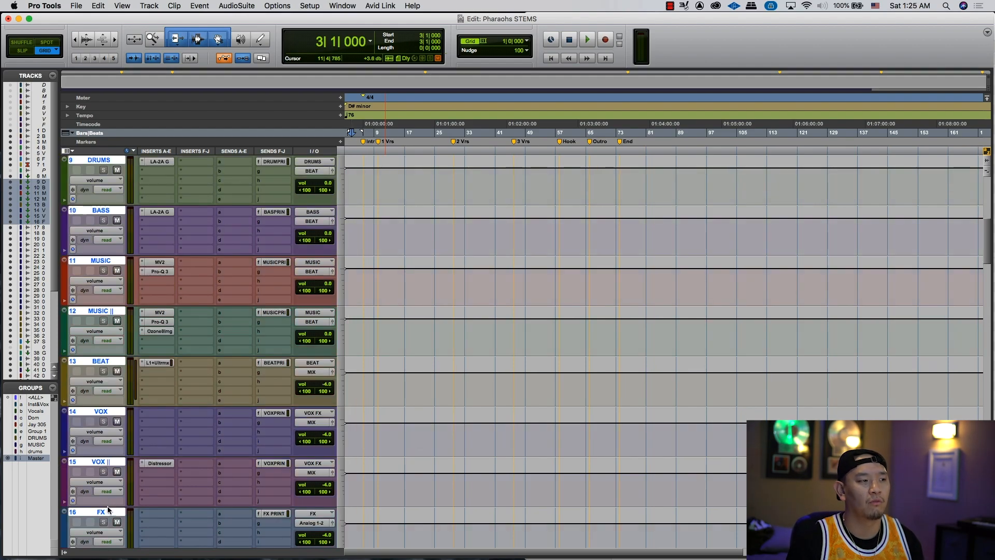
scroll(193, 442, "down", 2)
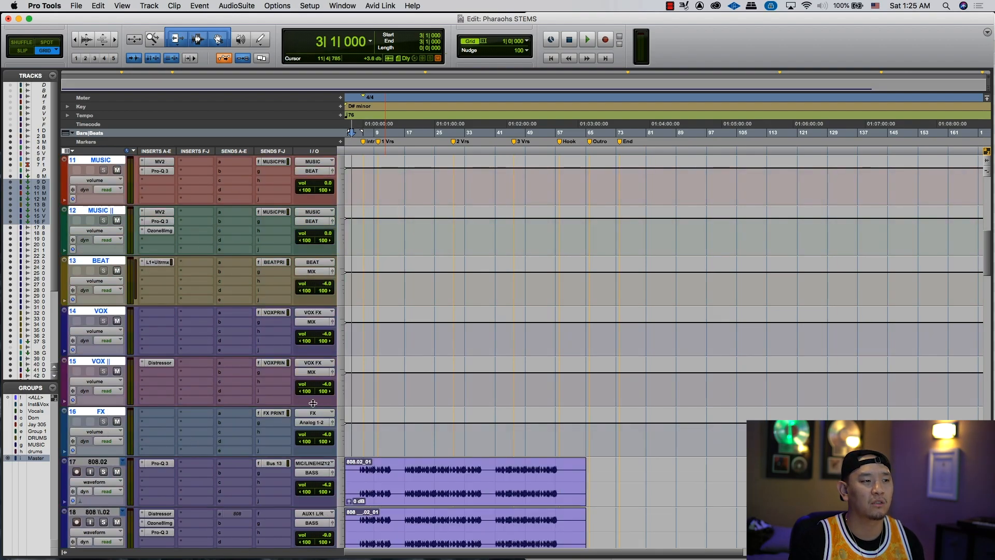
scroll(372, 406, "up", 4)
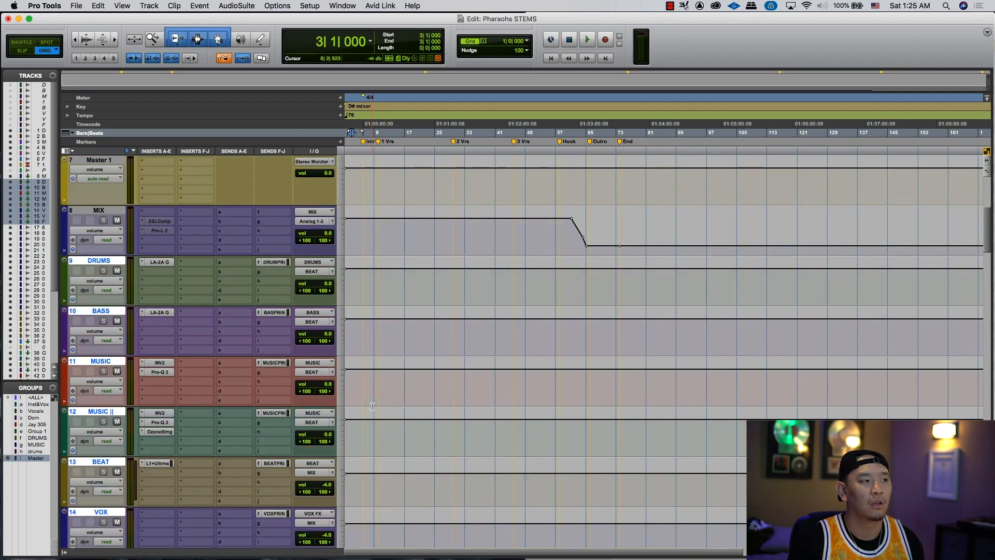
left_click(258, 263)
left_click(232, 260)
scroll(267, 265, "up", 6)
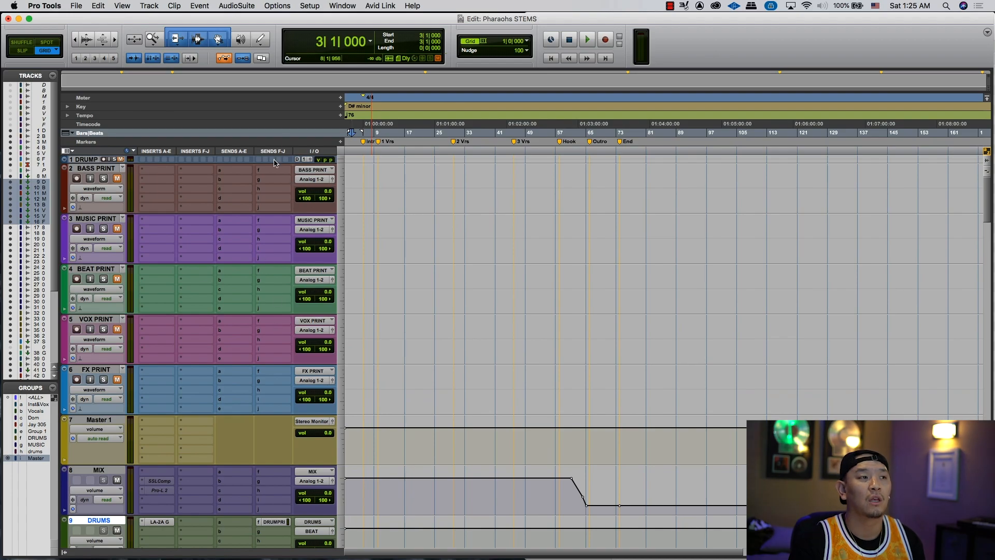
scroll(273, 371, "down", 3)
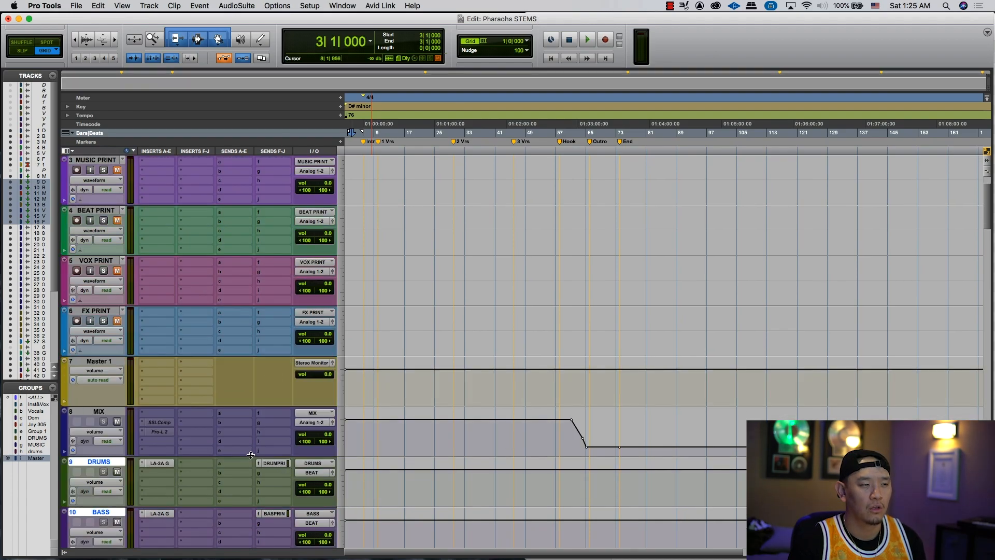
- Open the DRUMS track's DRUM PRINT send and enlarge the collapsed DRUM PRINT track to the height of the other print tracks
left_click(271, 367)
scroll(271, 366, "up", 3)
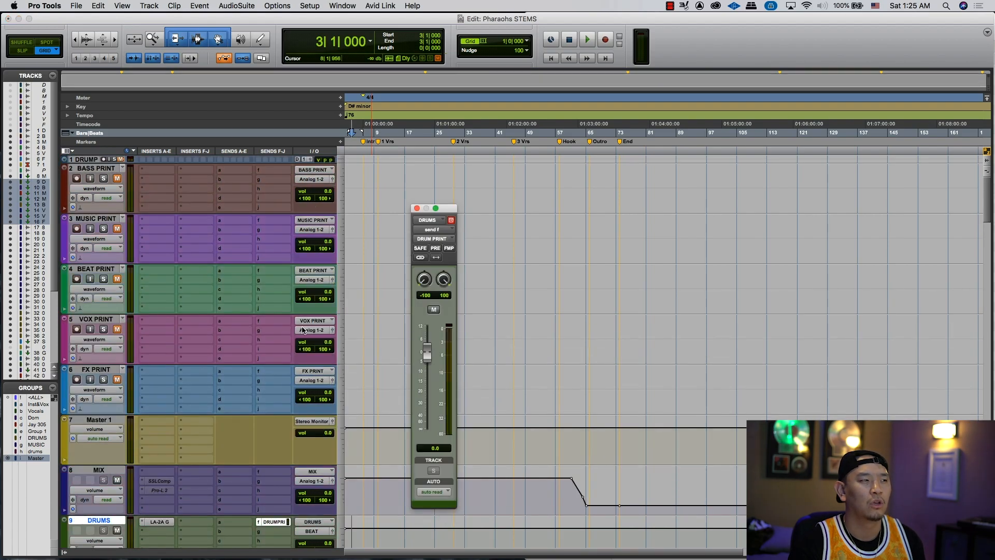
left_click(91, 162)
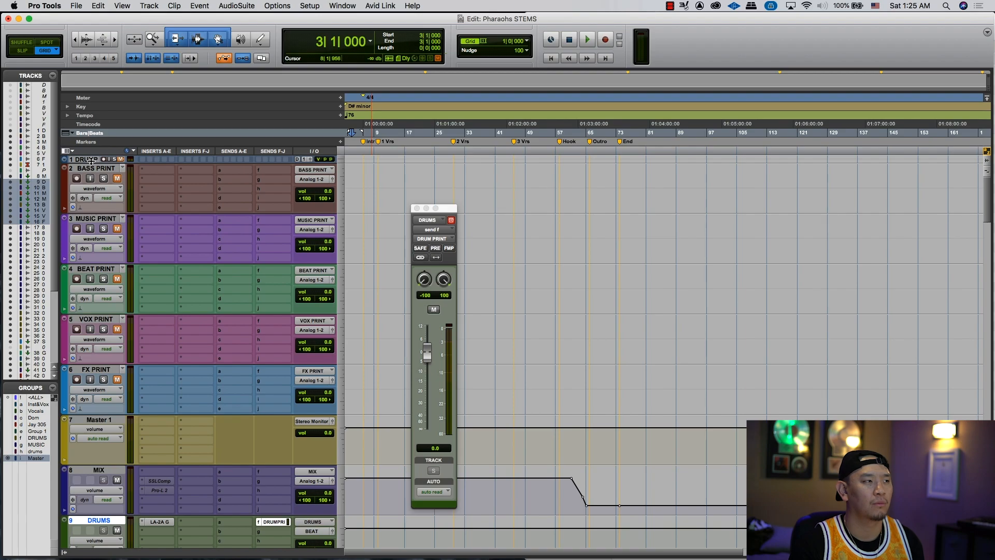
left_click(91, 160)
key("ctrl+Up")
key("ctrl+Up")
key("ctrl+Up")
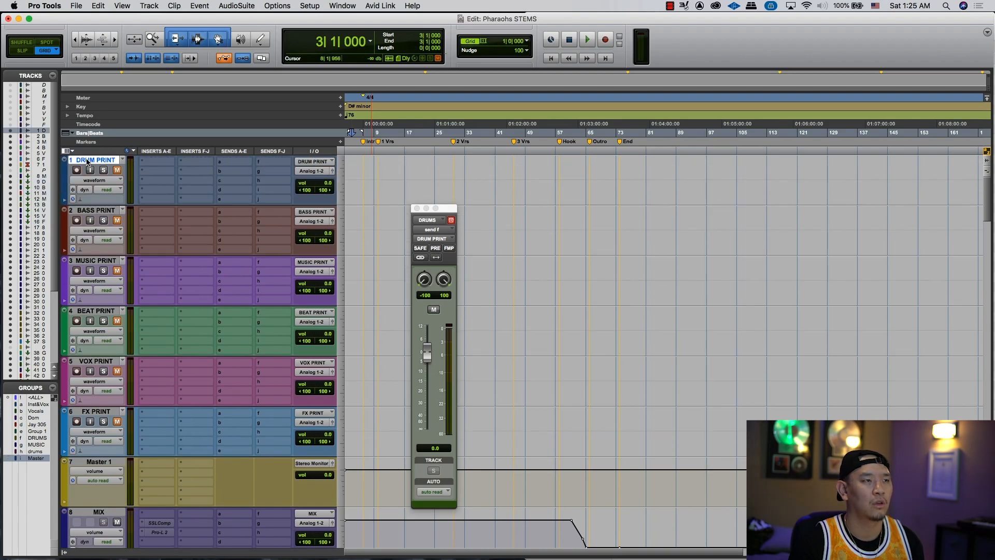
- Check the BASS and MUSIC print sends against their print track inputs, and examine the send routing down to the FX track
scroll(297, 285, "down", 5)
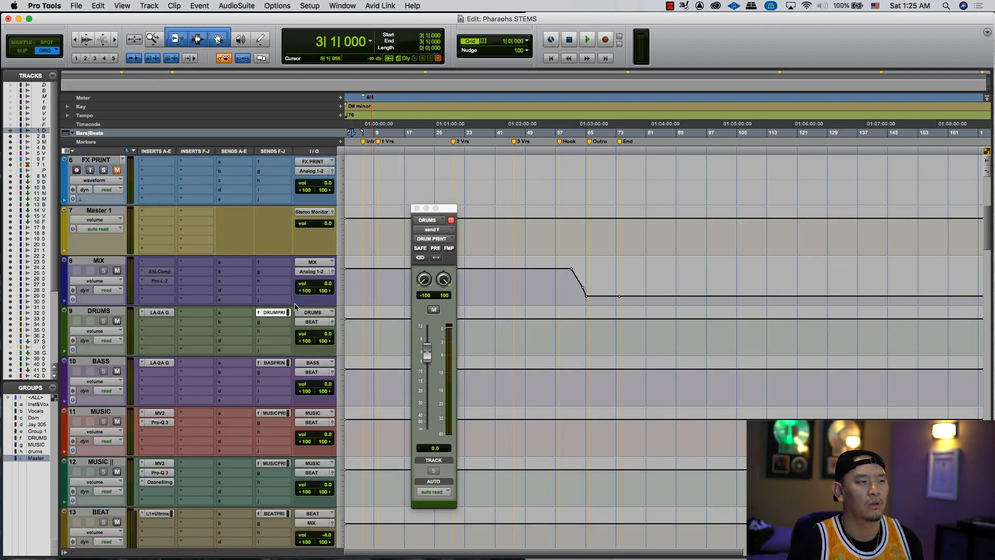
left_click(275, 363)
scroll(274, 365, "up", 5)
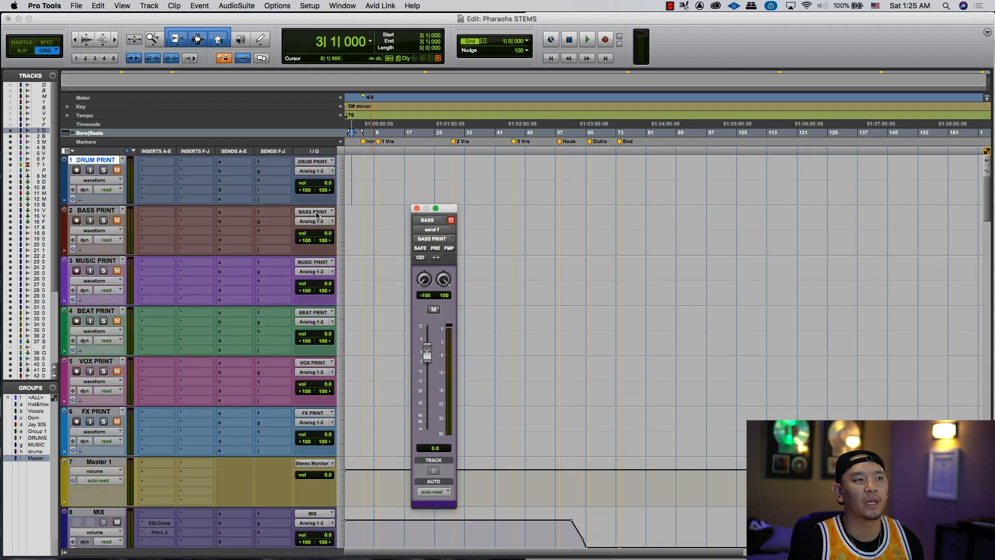
scroll(290, 311, "down", 6)
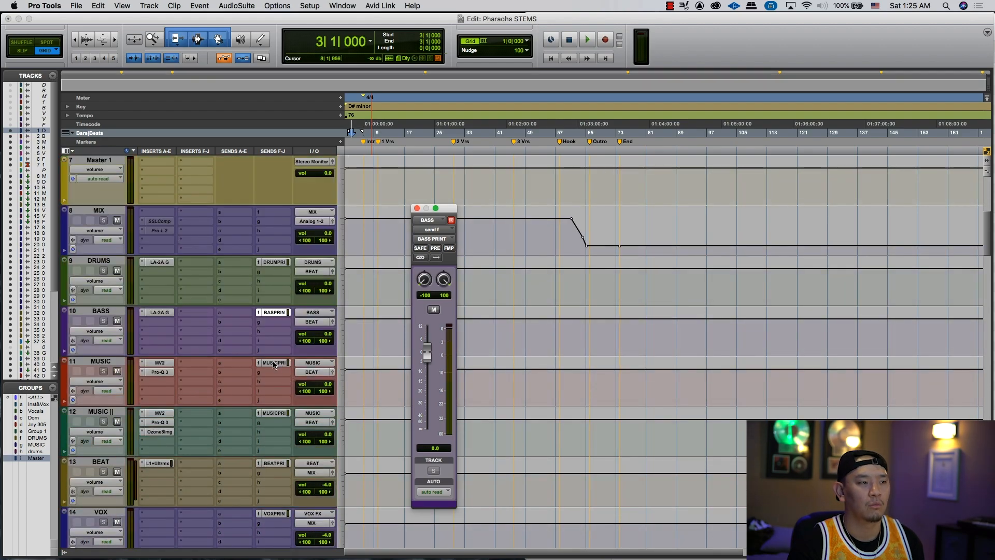
left_click(275, 363)
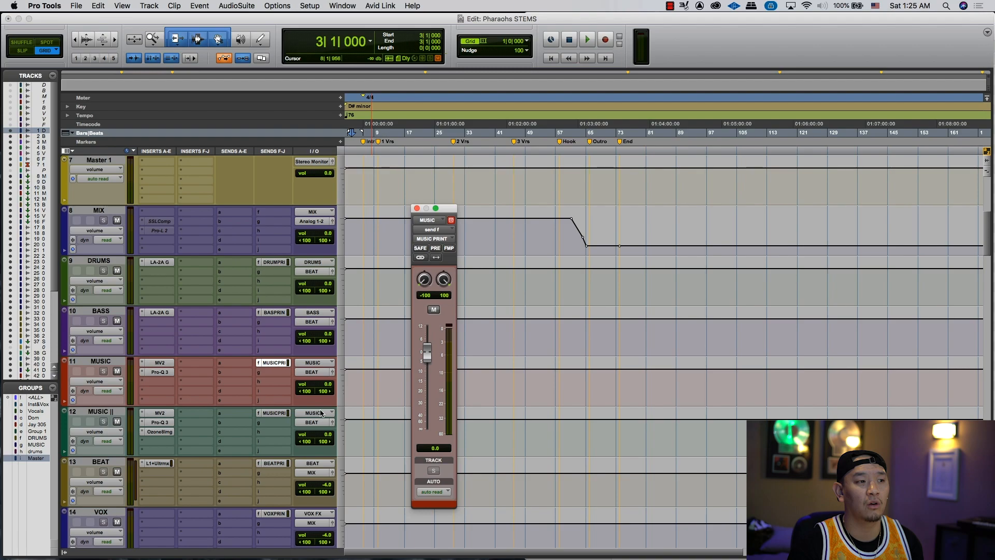
left_click(275, 363)
left_click(269, 366)
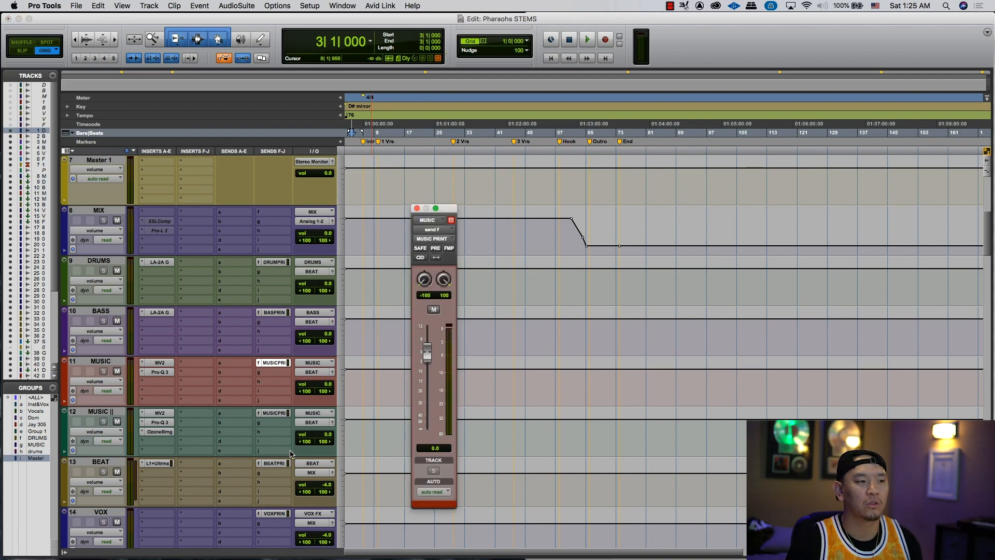
scroll(286, 446, "down", 1)
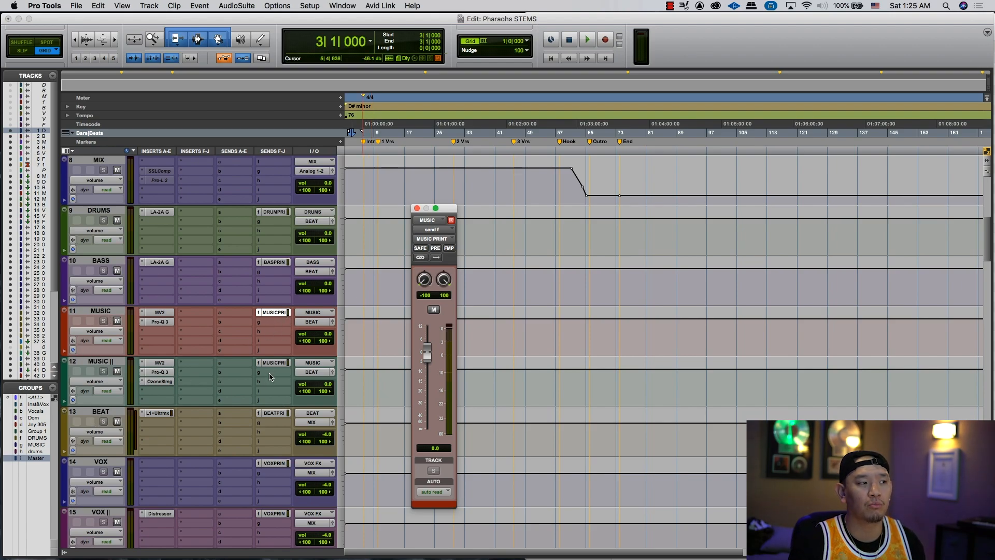
scroll(269, 377, "down", 2)
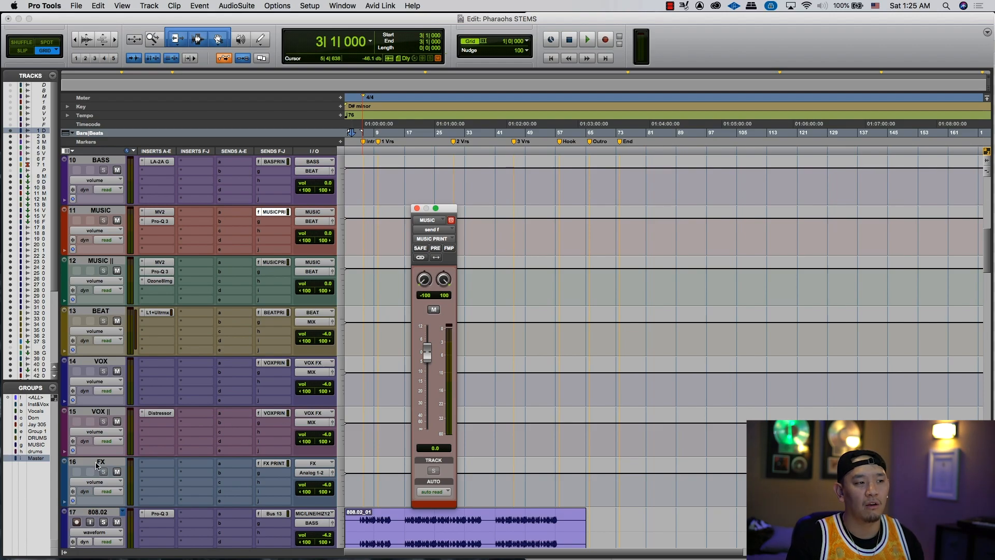
scroll(276, 465, "up", 1)
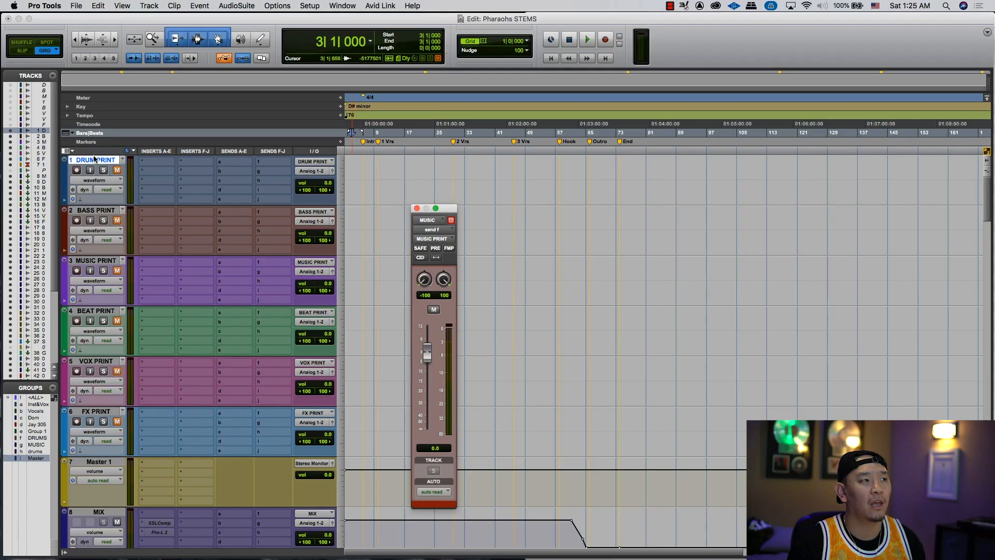
- Select the DRUM PRINT through FX PRINT tracks and arm them all for recording
left_click(92, 413, "shift")
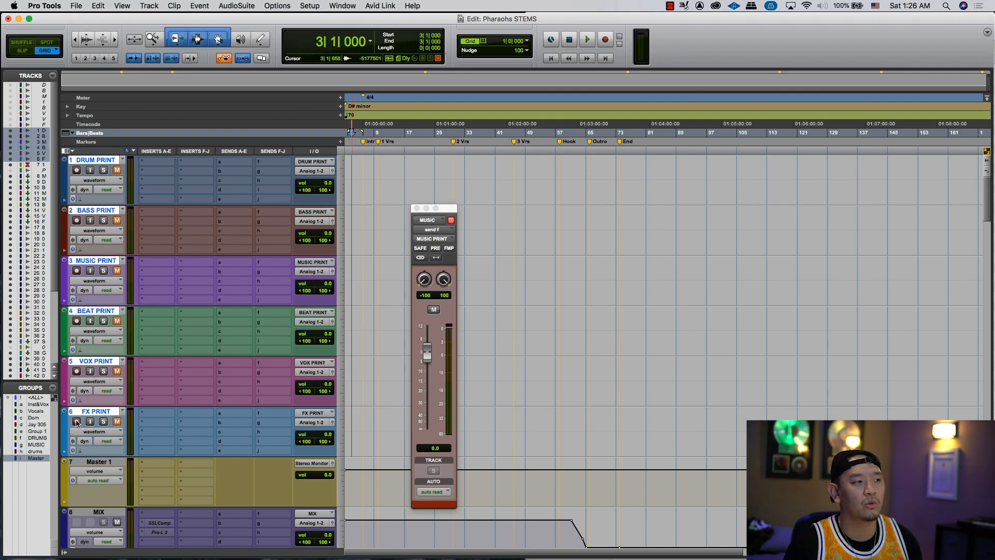
left_click(76, 422)
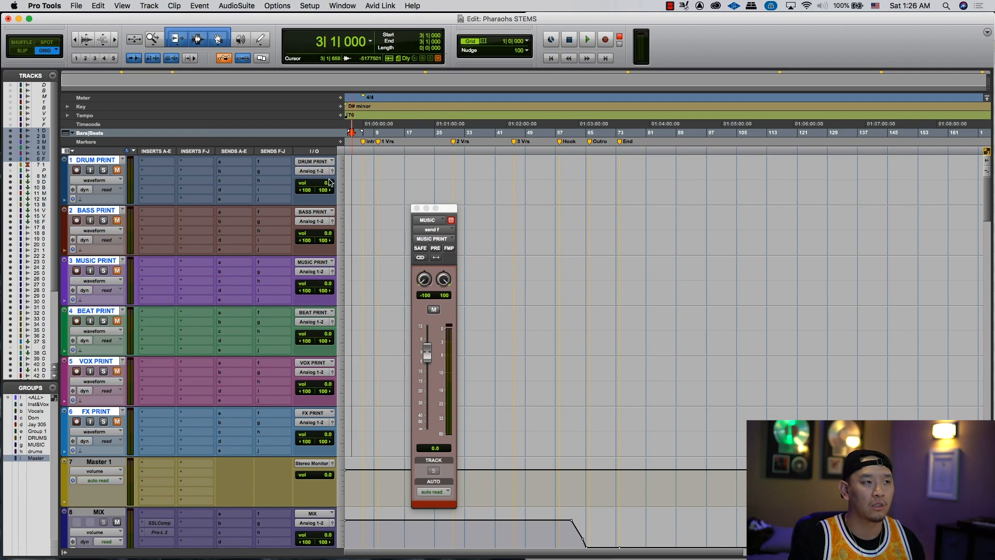
scroll(346, 424, "down", 6)
scroll(384, 441, "up", 4)
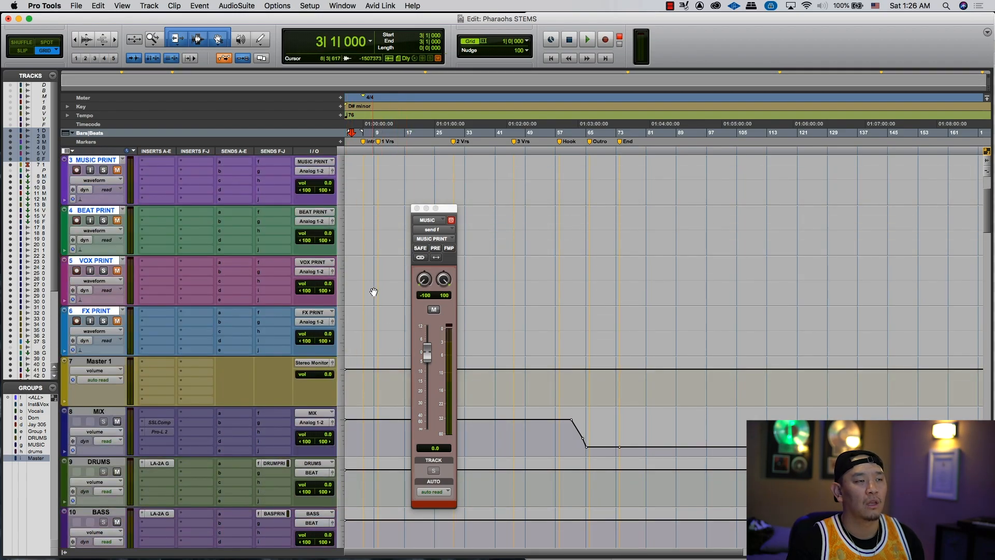
- Place the edit cursor at the Intro marker, 6|1|000, and start recording the armed print tracks
key("F4")
left_click(363, 187)
scroll(364, 187, "up", 10)
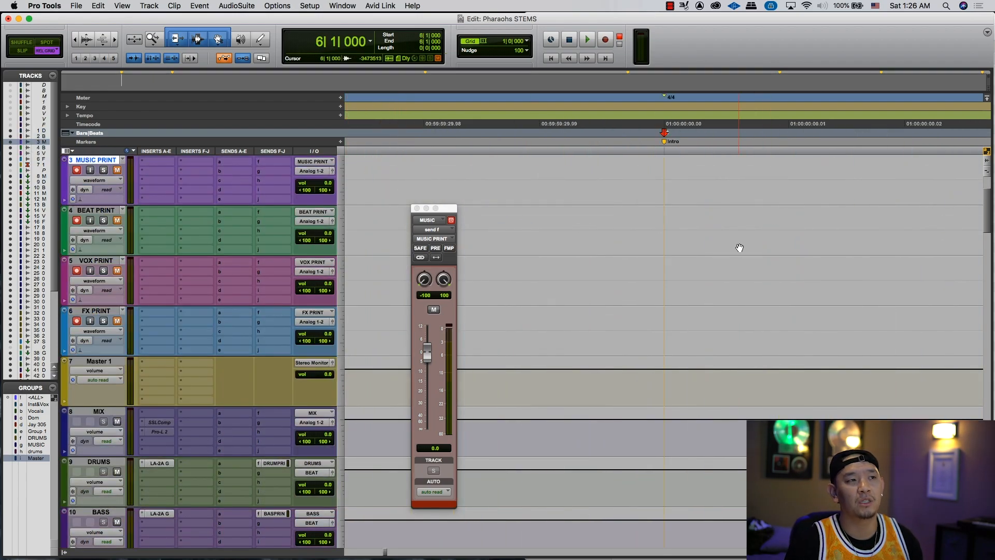
key("Tab")
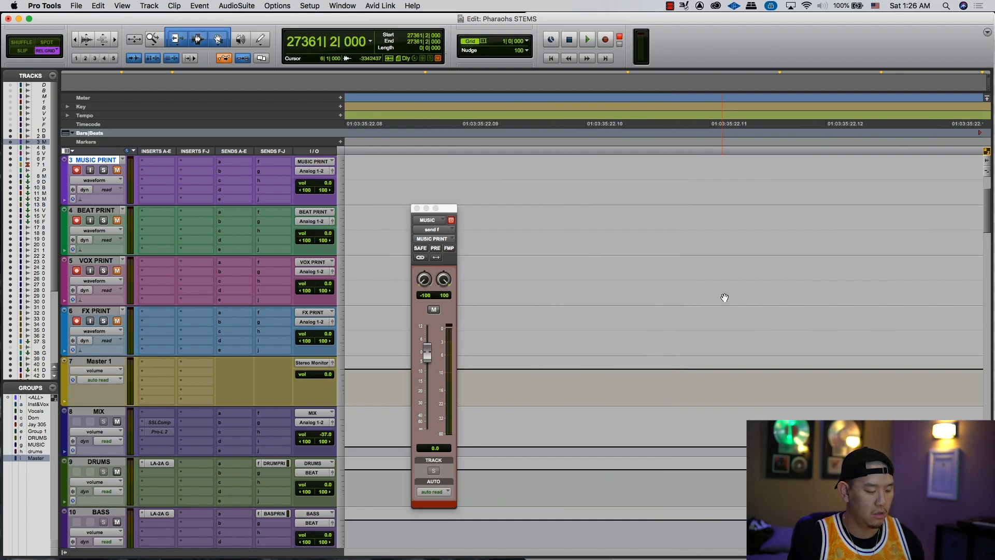
scroll(725, 297, "down", 10)
scroll(724, 297, "down", 3)
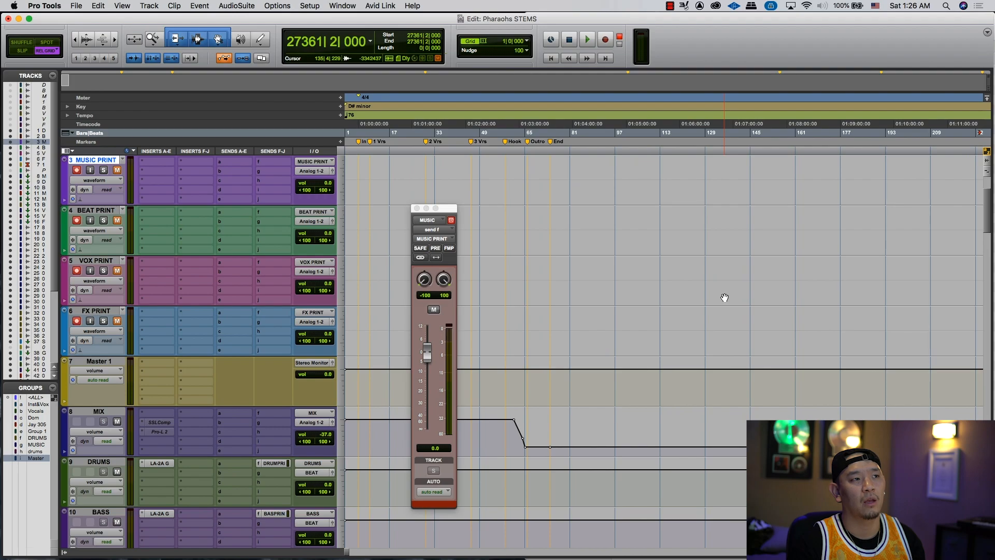
left_click(359, 170)
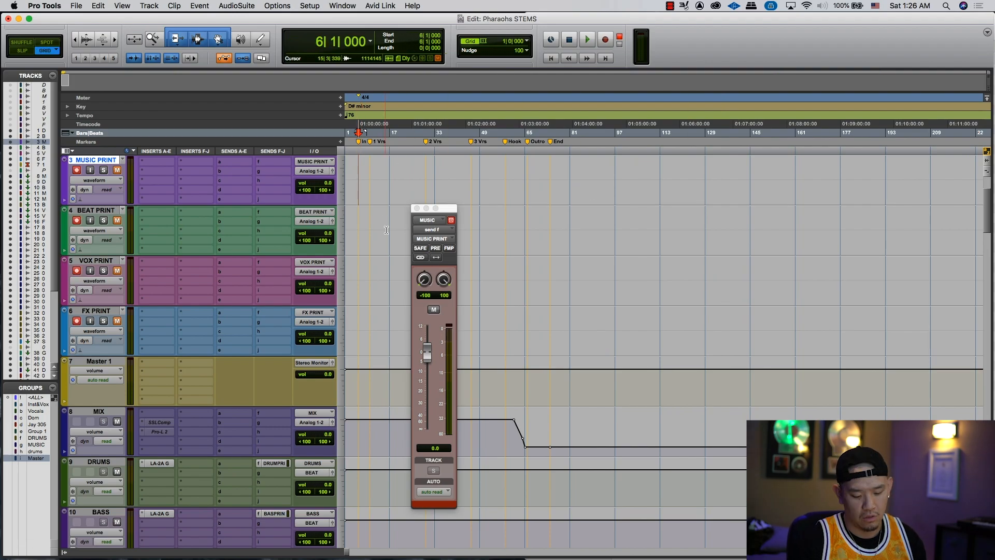
key("super+space")
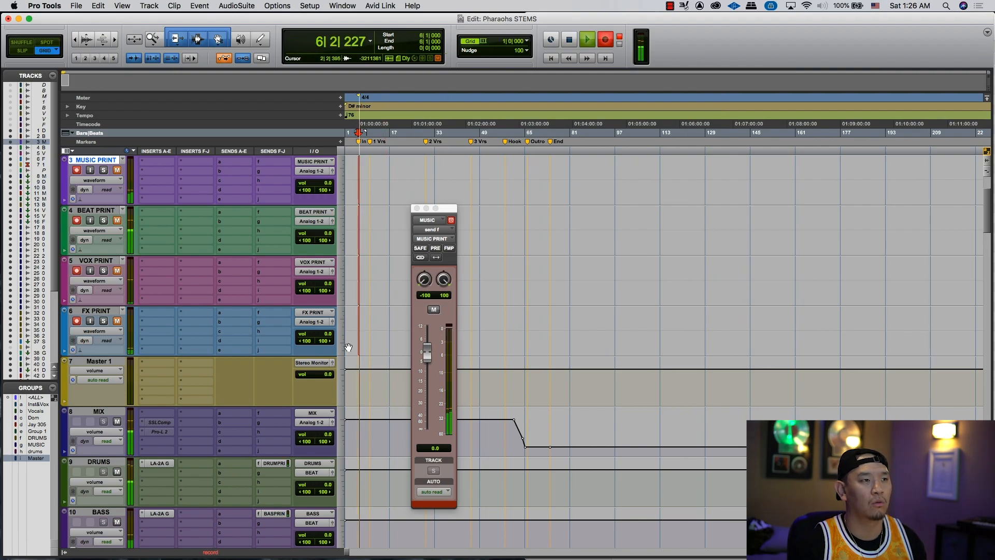
- Close the MUSIC send window and stop the recording
scroll(348, 347, "up", 4)
key("t")
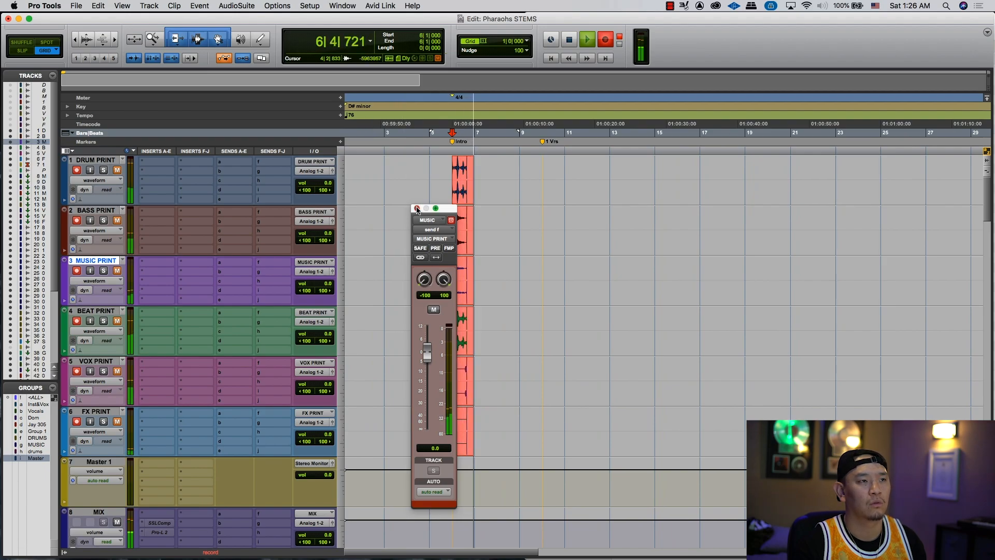
left_click(416, 208)
key("space")
- Start a new recording pass on the six print tracks from 1|2|000
key("super+space")
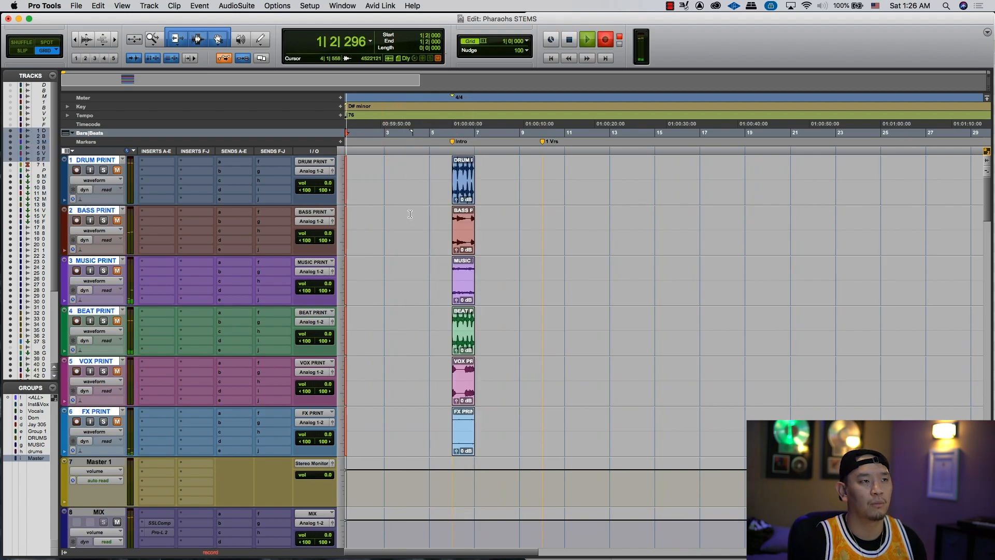
key("t")
key("t")
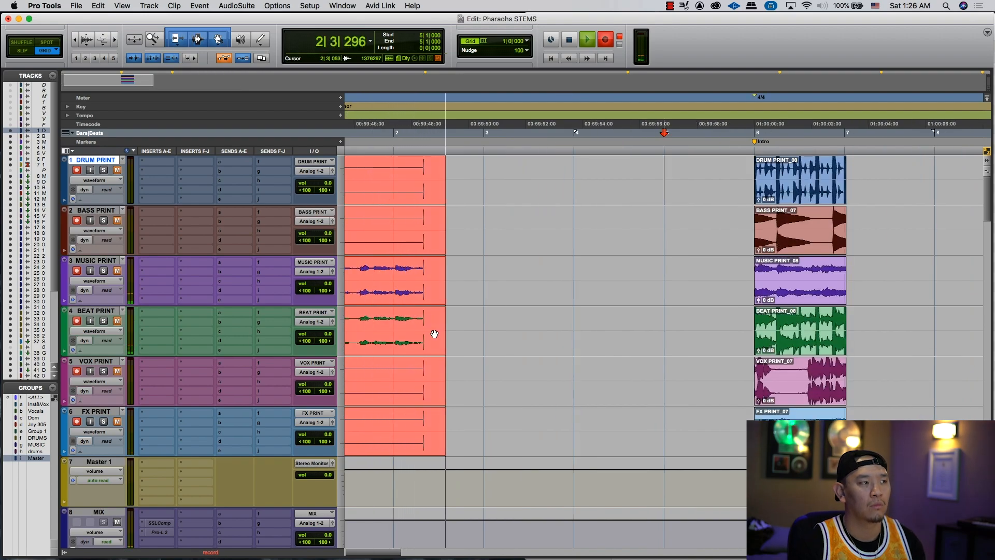
- Delete the short test clips at the Intro marker from all six print tracks
key("r")
left_click_drag(553, 433, 627, 159)
key("Delete")
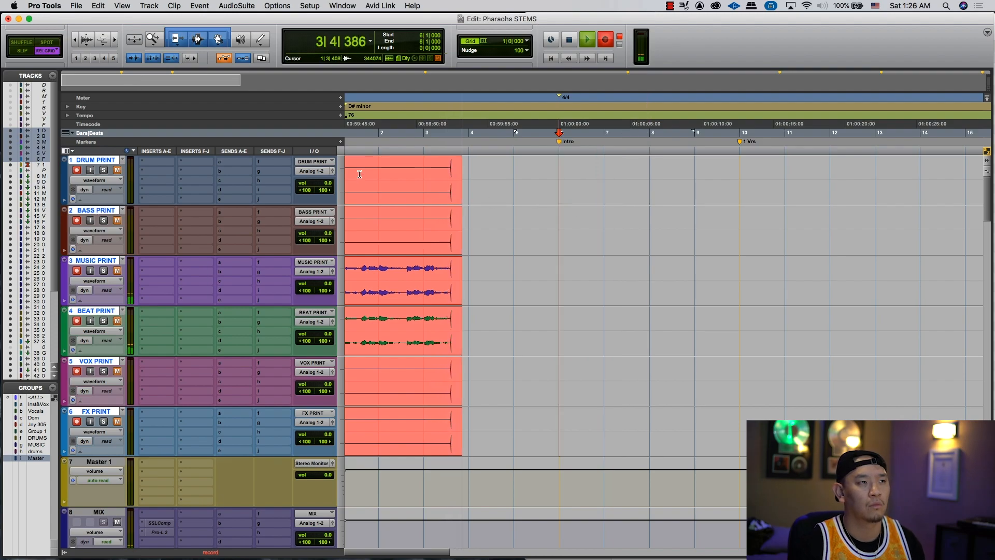
- Return the edit cursor to 1|2|000 and let the stem recording run to about bar 33
left_click(371, 198)
key("Return")
key("F4")
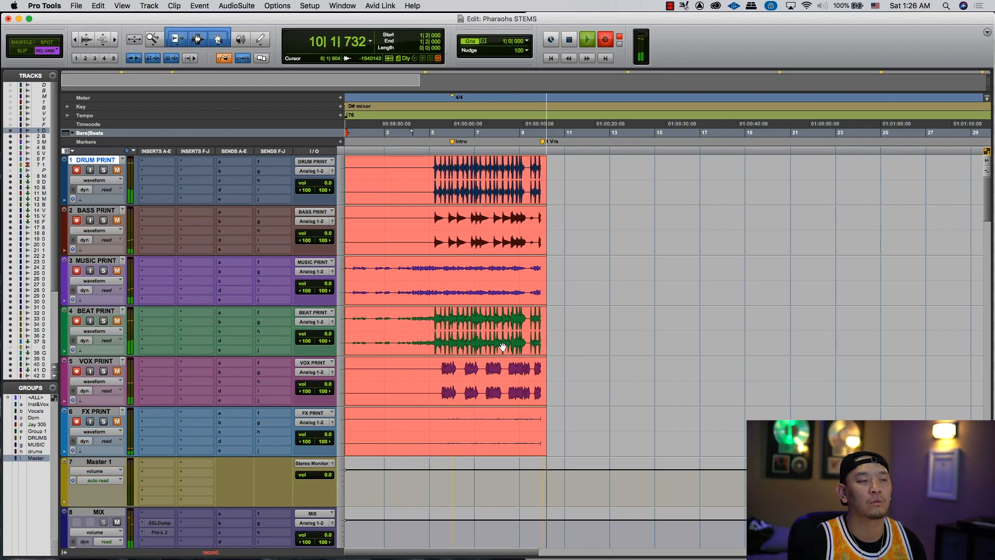
key("r")
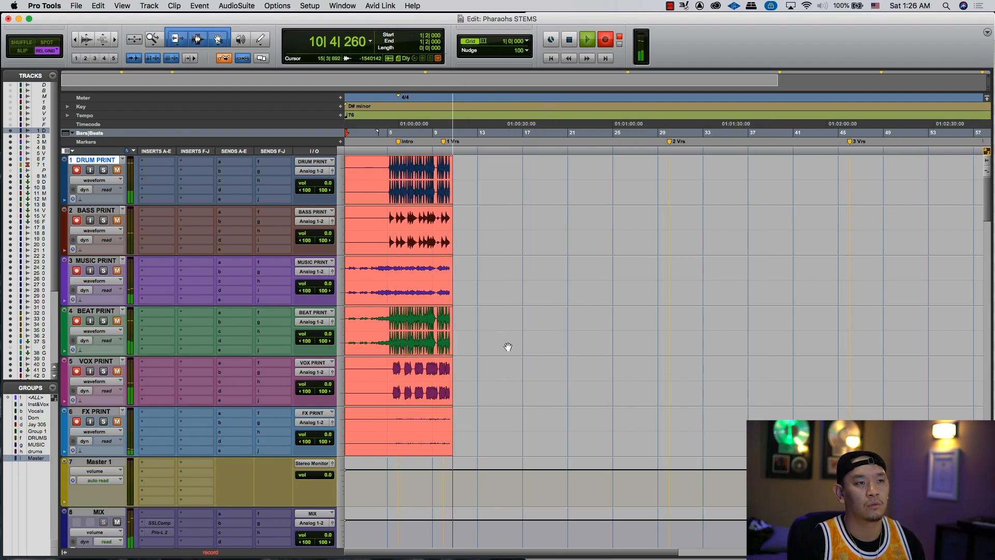
key("r")
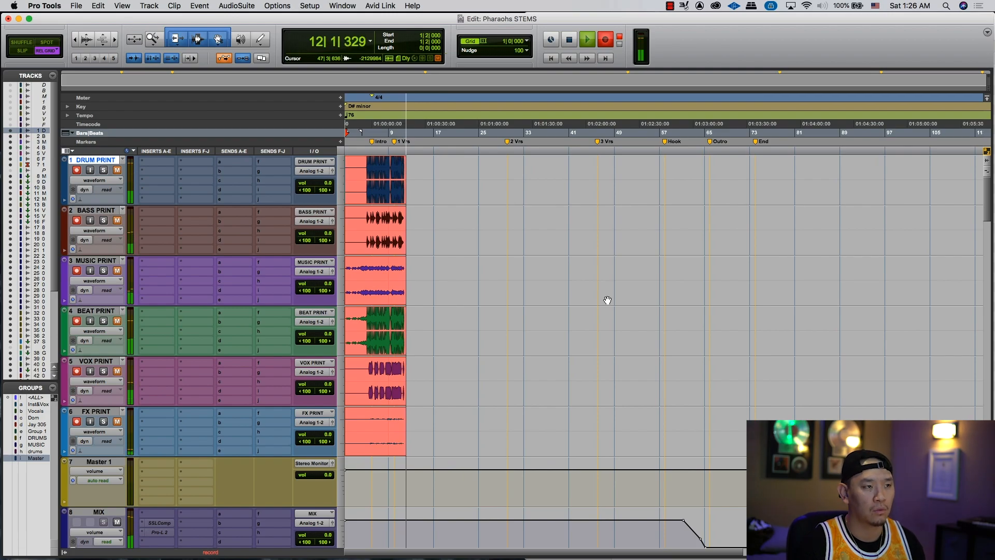
key("t")
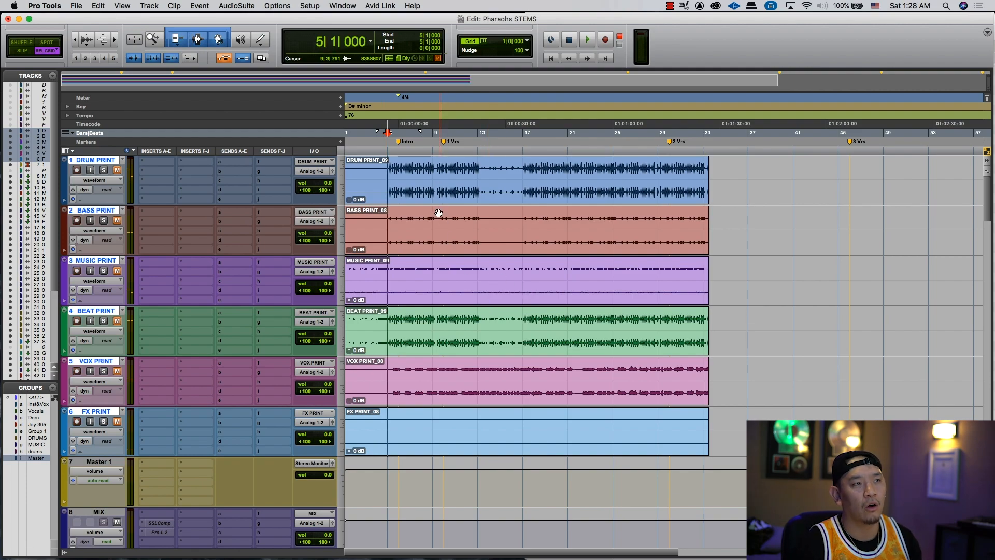
- Select all six print tracks from DRUM PRINT through FX PRINT and disarm them from recording
key("semicolon")
key("p")
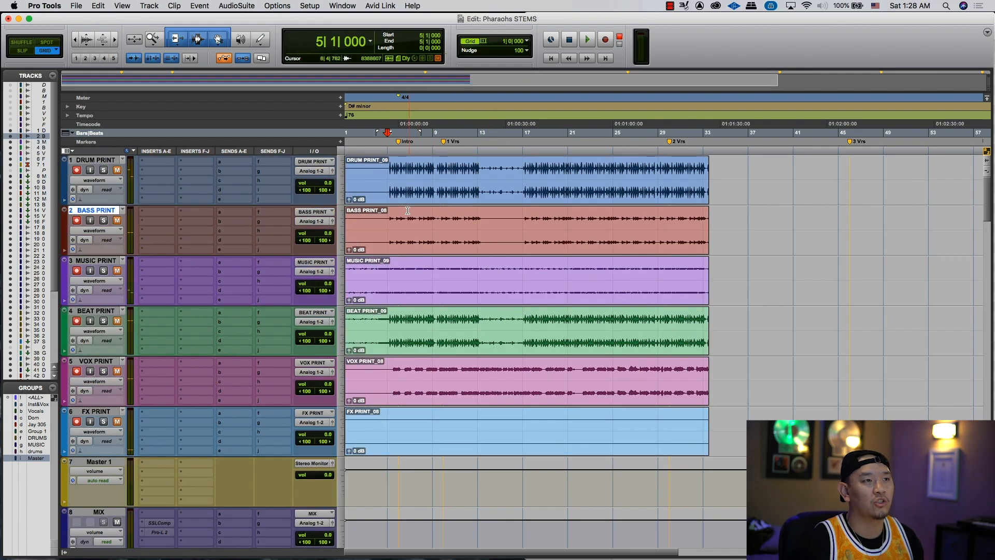
key("p")
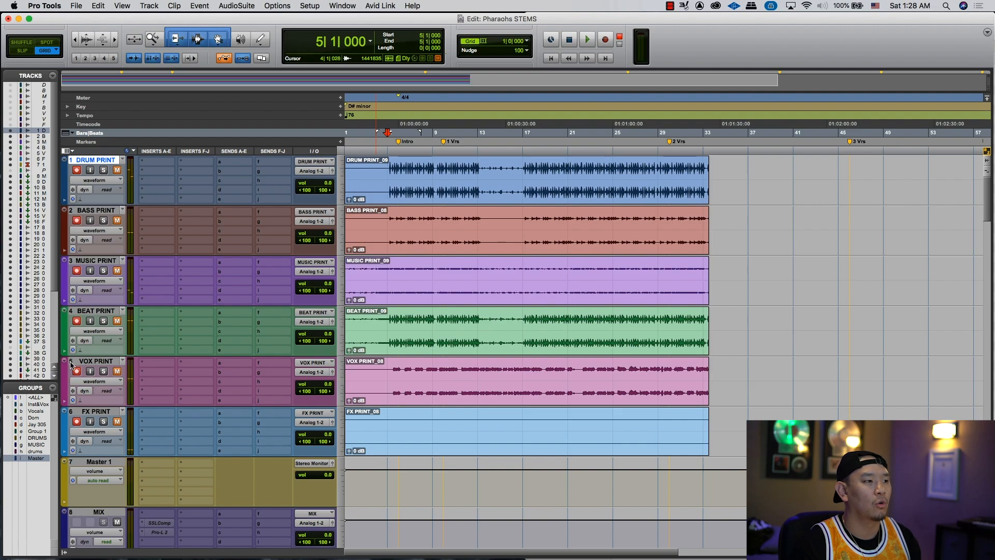
left_click(93, 411, "shift")
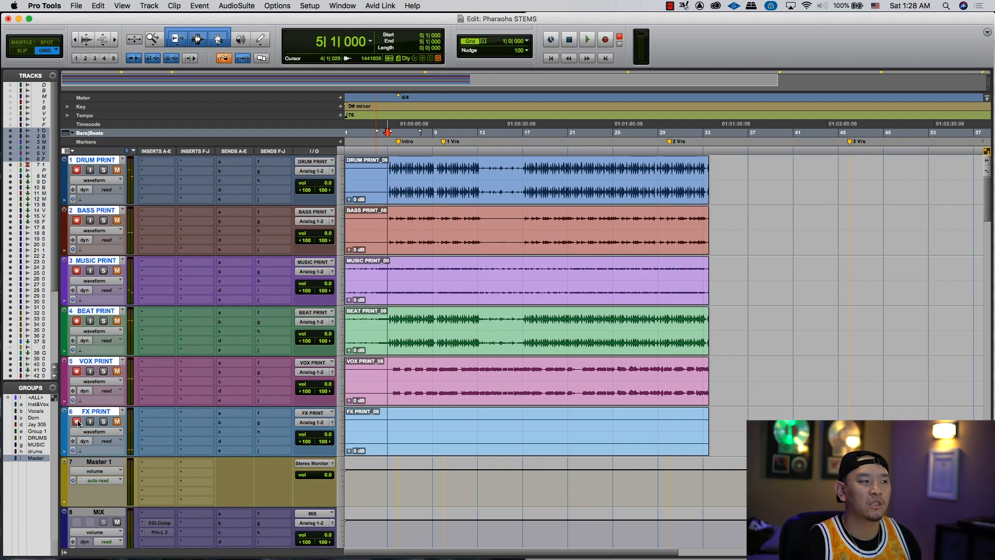
left_click(77, 422, "alt+shift")
- Unmute and solo DRUM PRINT and BASS PRINT in turn, playing each from 5|1|000 in a closer timeline view
left_click(117, 170)
key("F4")
left_click_drag(388, 175, 477, 175)
key("super+bracketright")
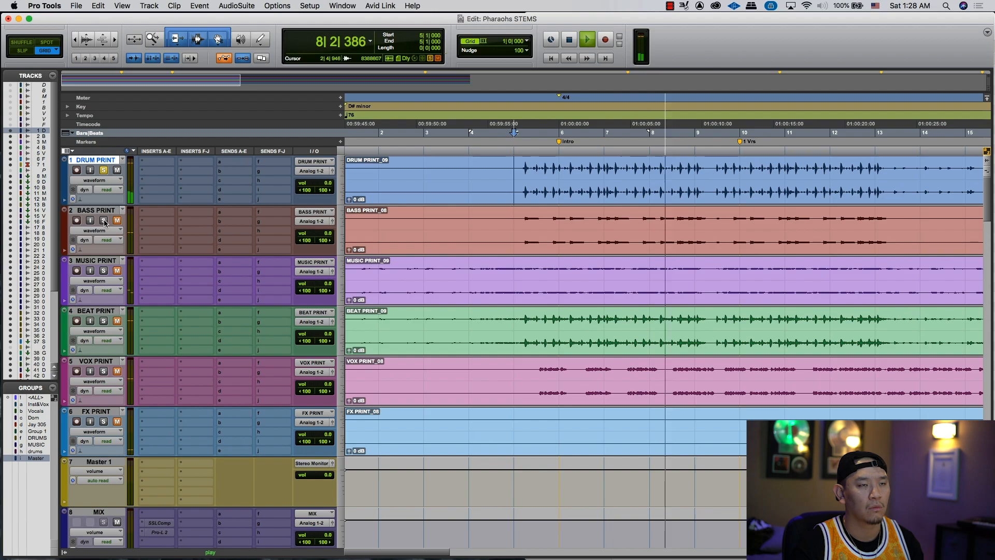
key("space")
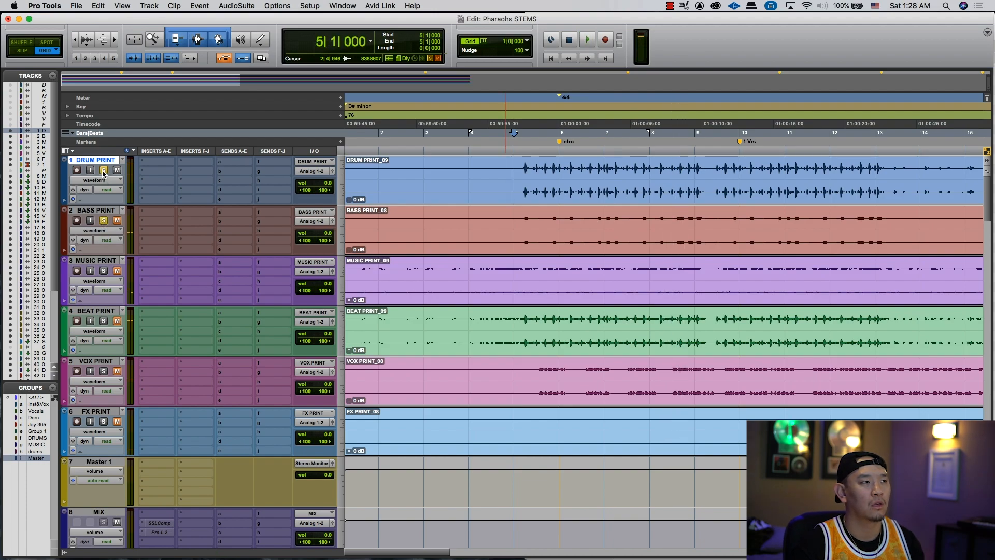
key("space")
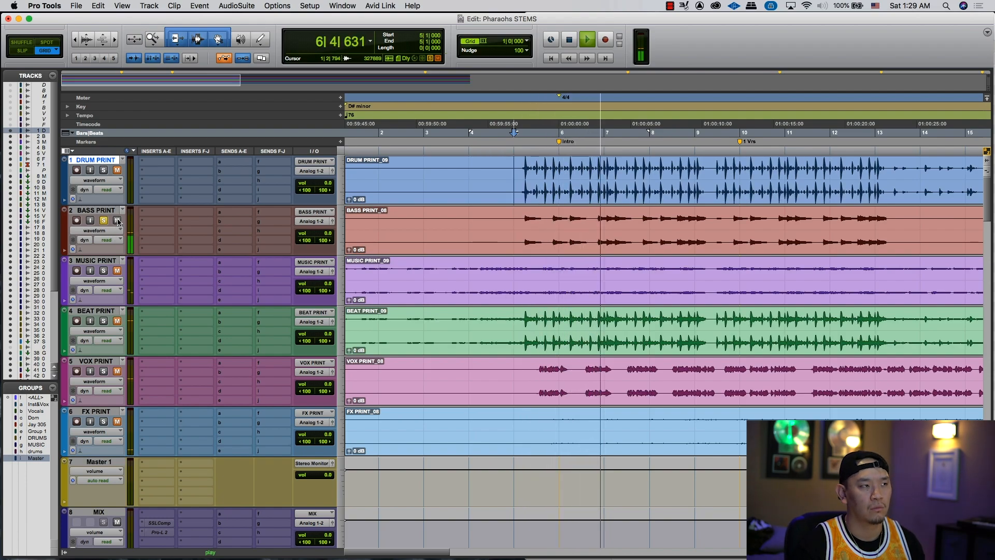
key("space")
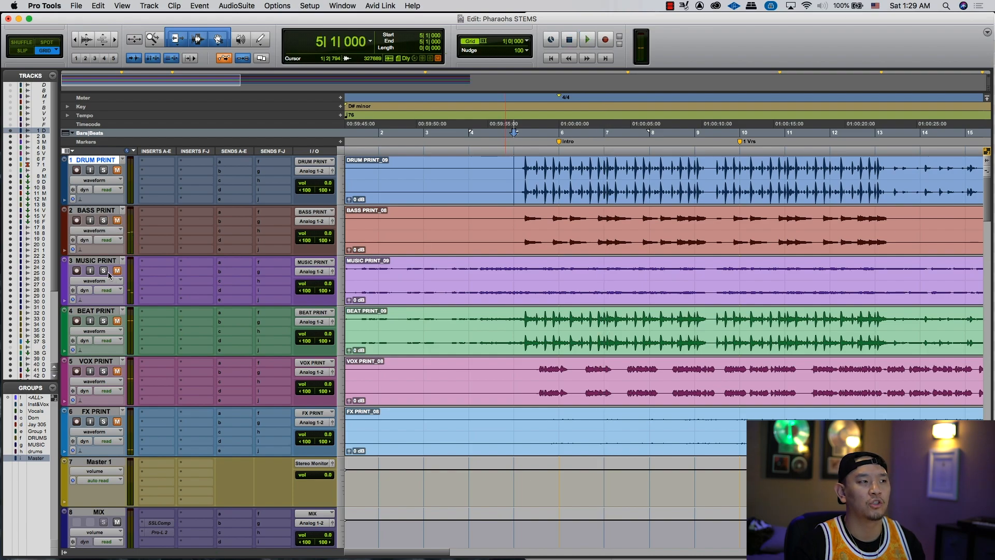
- Audition only MUSIC PRINT by unmuting and soloing it, with playback from 5|2|000
left_click(118, 273)
key("space")
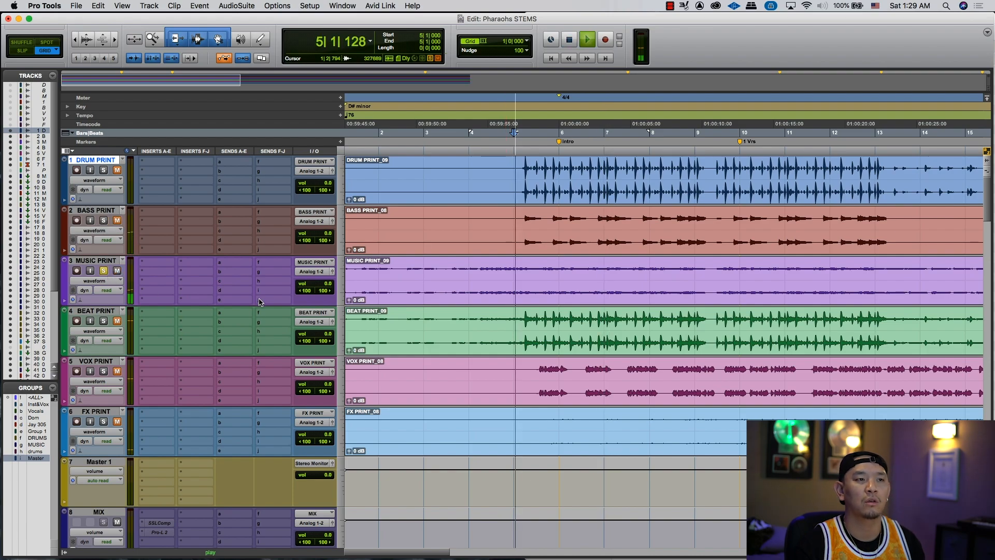
left_click(525, 270)
key("ctrl+alt+minus")
key("ctrl+alt+minus")
left_click(527, 270)
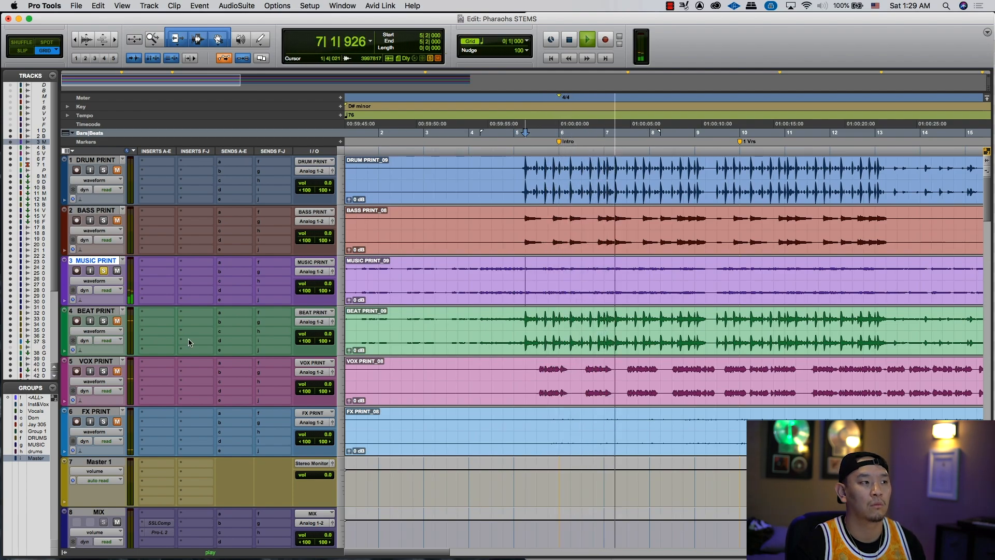
key("space")
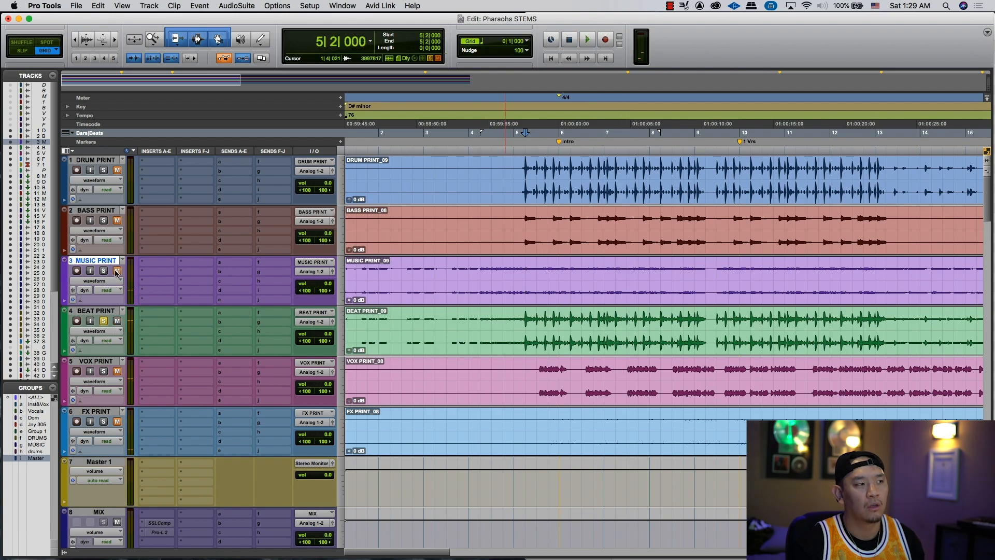
- Unmute and solo BEAT PRINT and VOX PRINT in turn and play each from 5|2|000
left_click(522, 321)
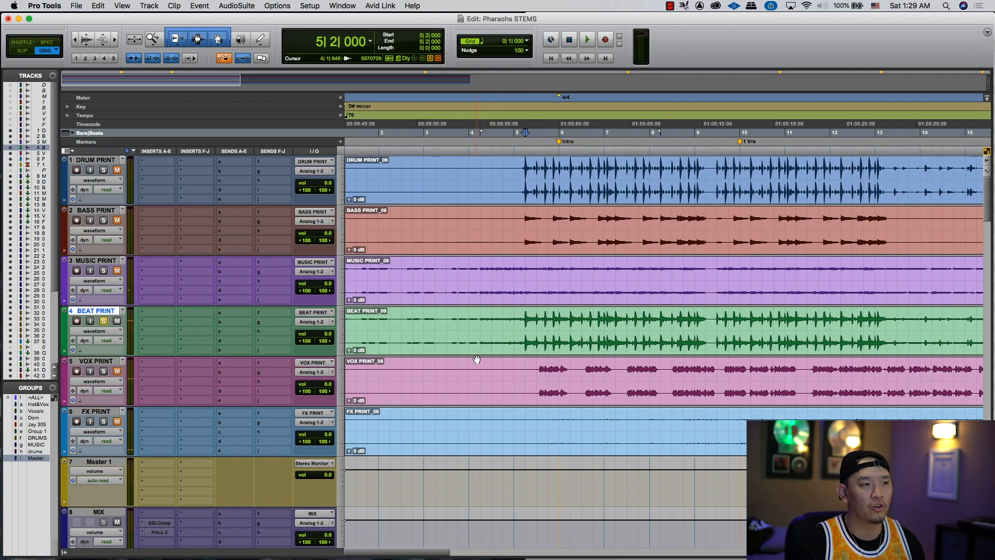
key("space")
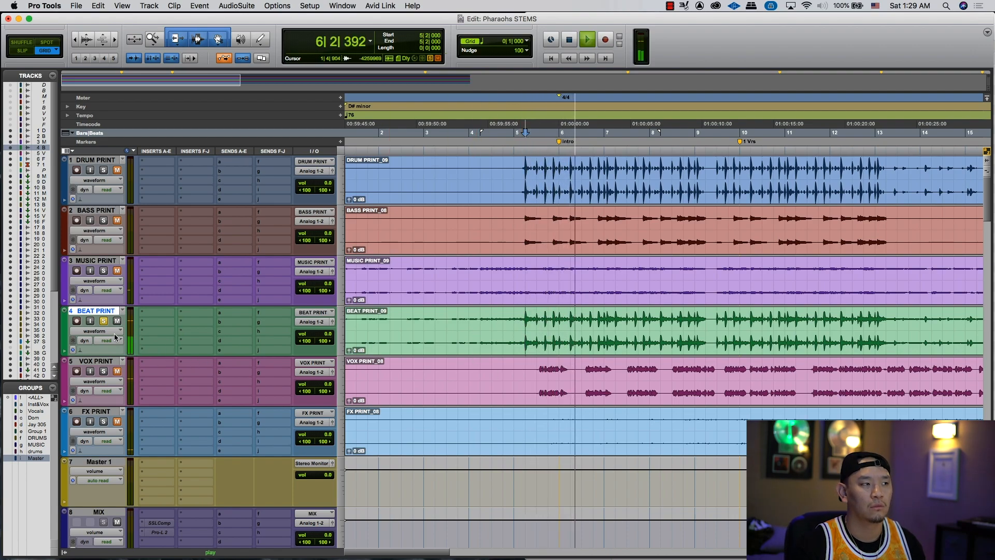
key("space")
left_click(104, 371)
key("space")
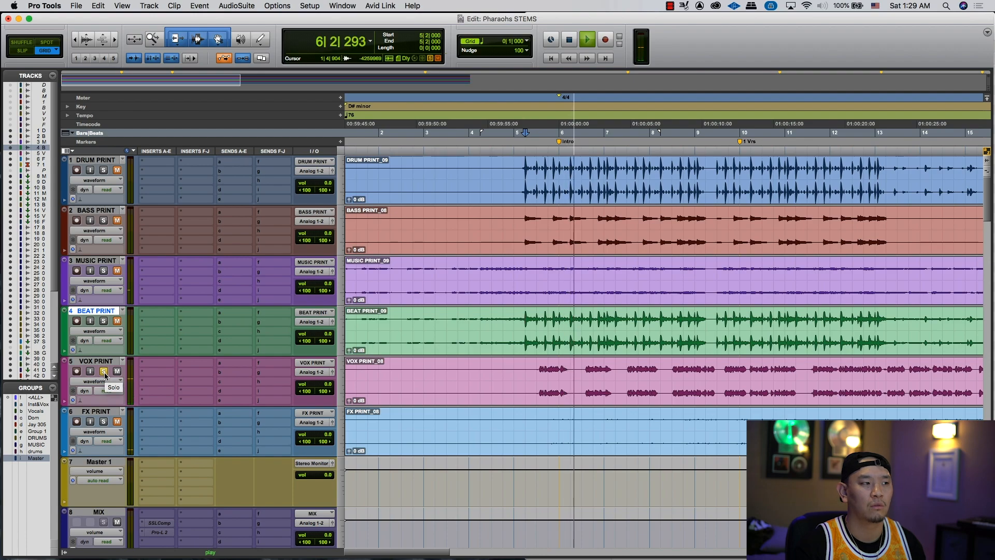
key("space")
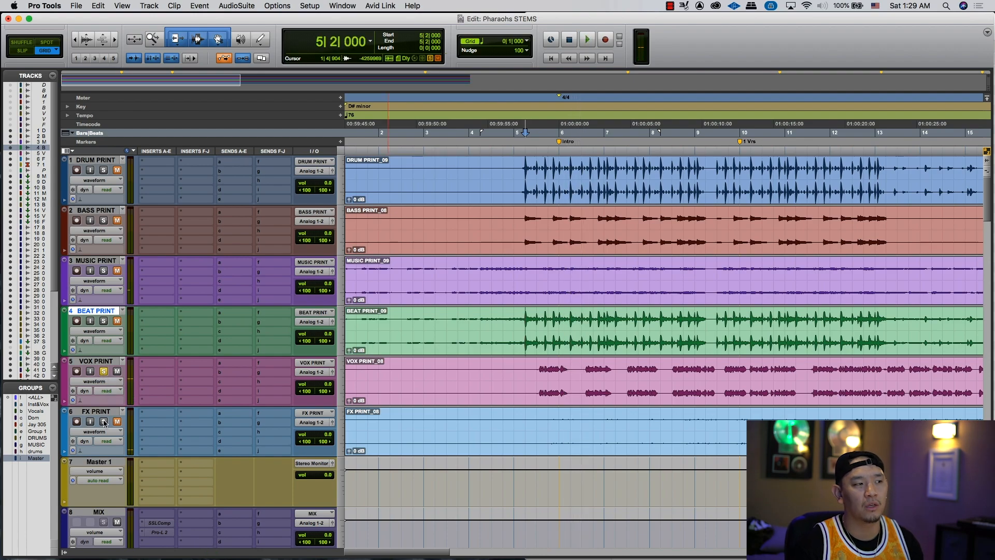
- Enlarge the waveform display and audition the unmuted, soloed FX PRINT on its own from 5|3|000
key("super+alt+bracketright")
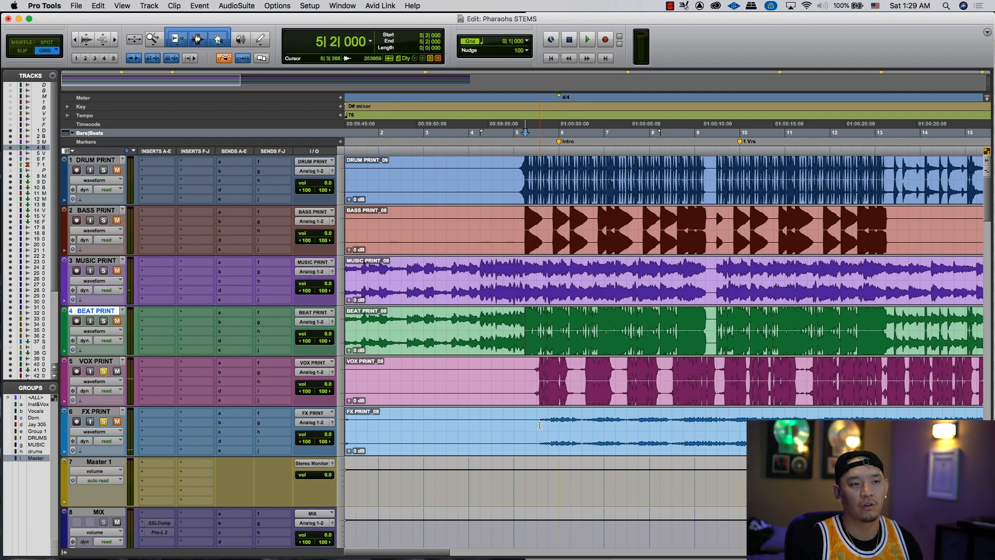
left_click(539, 425)
key("space")
key("space")
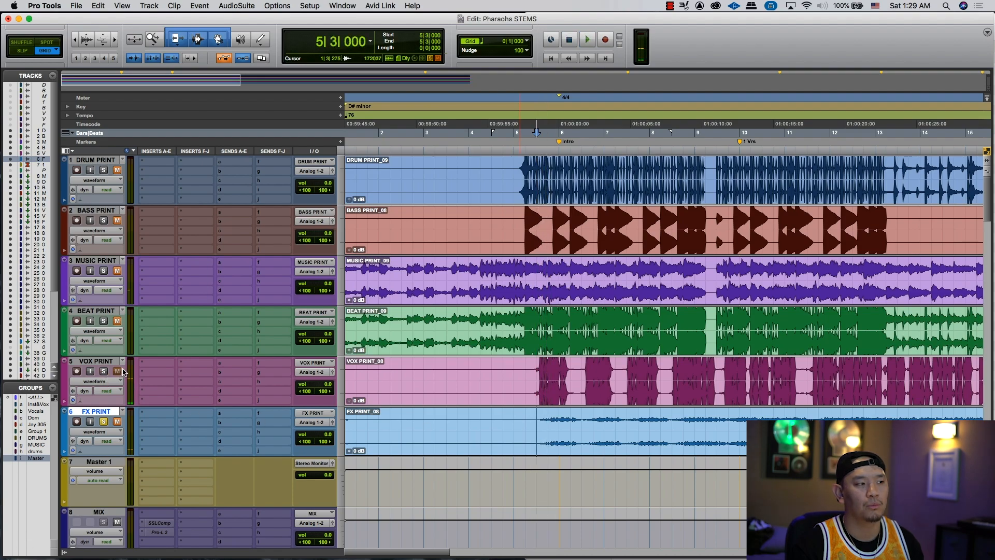
left_click(117, 422)
key("space")
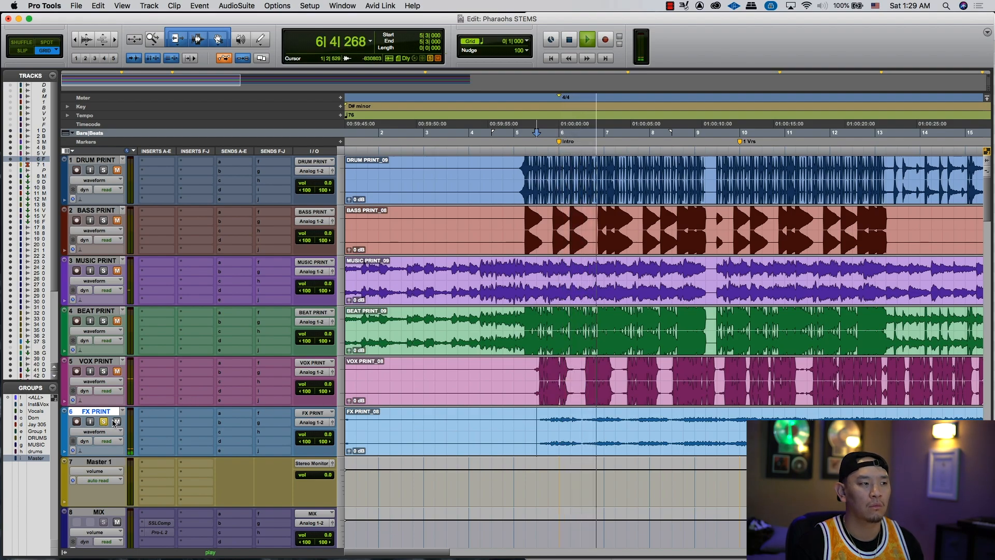
key("space")
- Solo BEAT PRINT, VOX PRINT and FX PRINT together and play them from 5|3|000
left_click(103, 371)
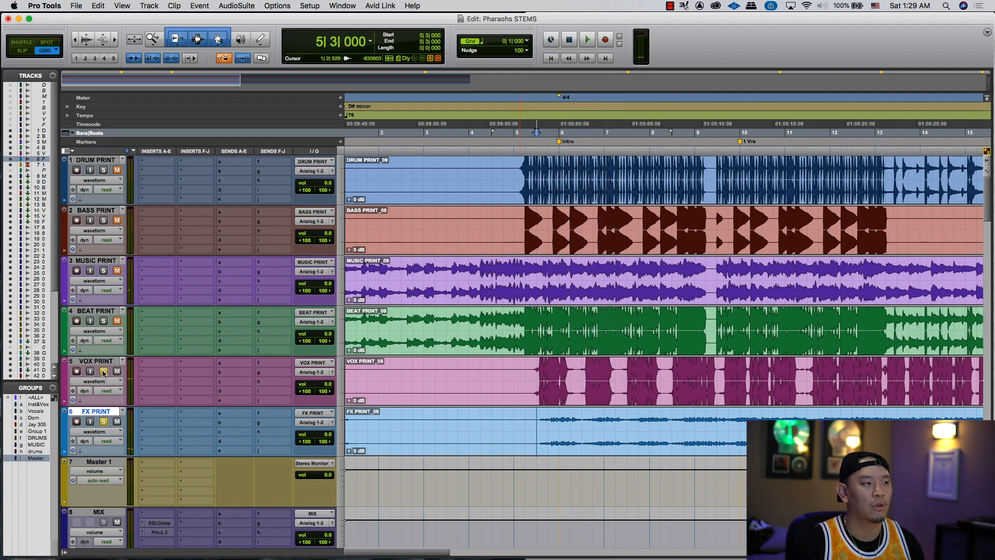
left_click(96, 311)
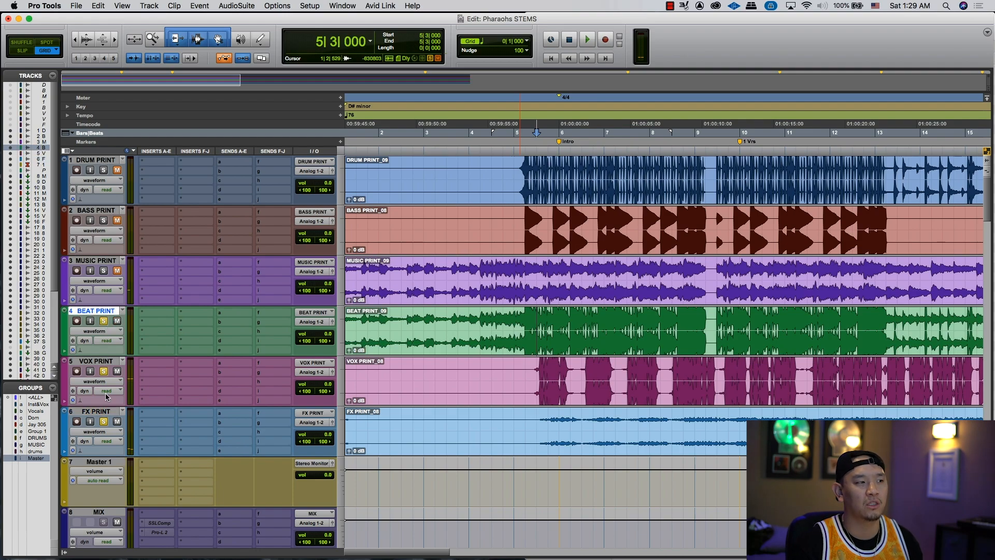
left_click(102, 412, "shift")
key("space")
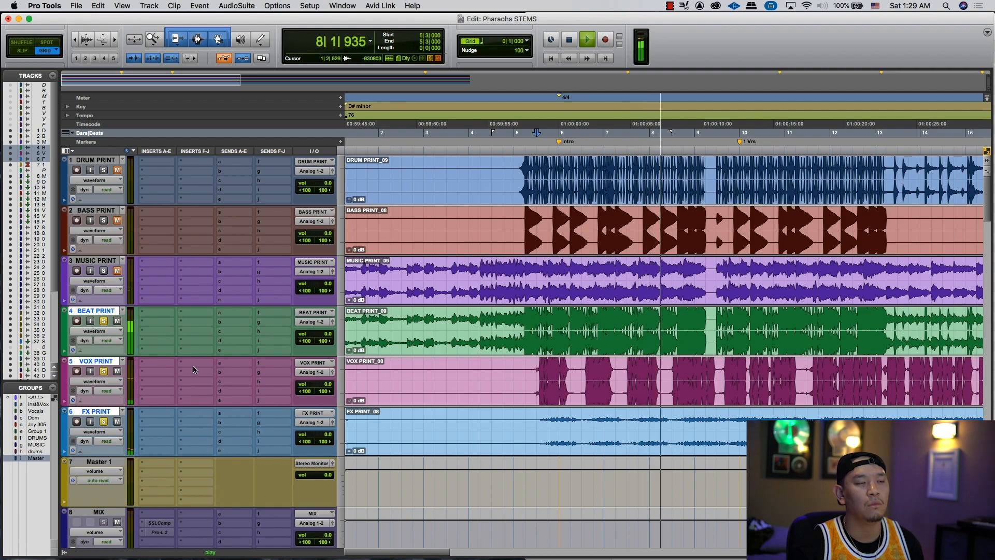
key("space")
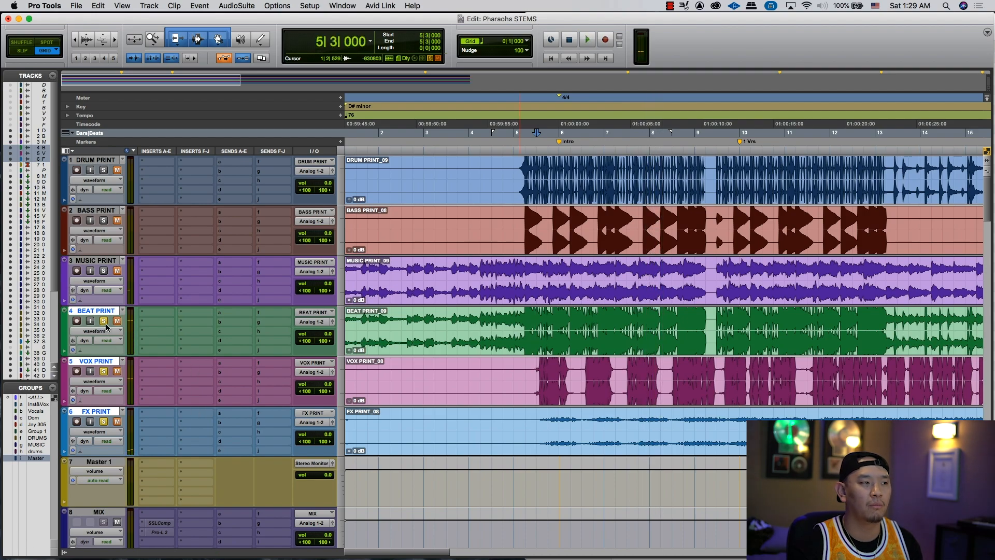
- Clear the print-track solos and play the original mix from 6|1|000 as a reference
scroll(454, 350, "down", 10)
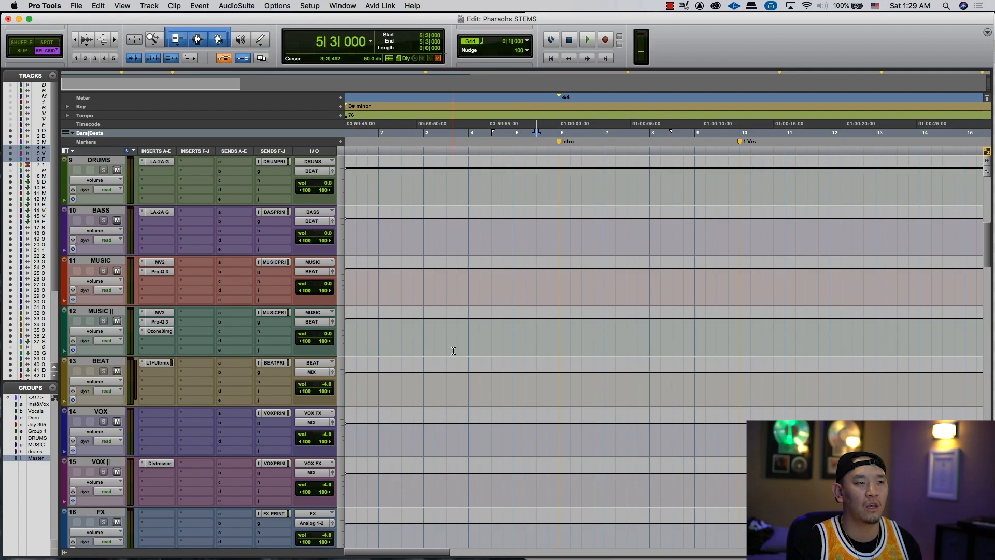
left_click(556, 332)
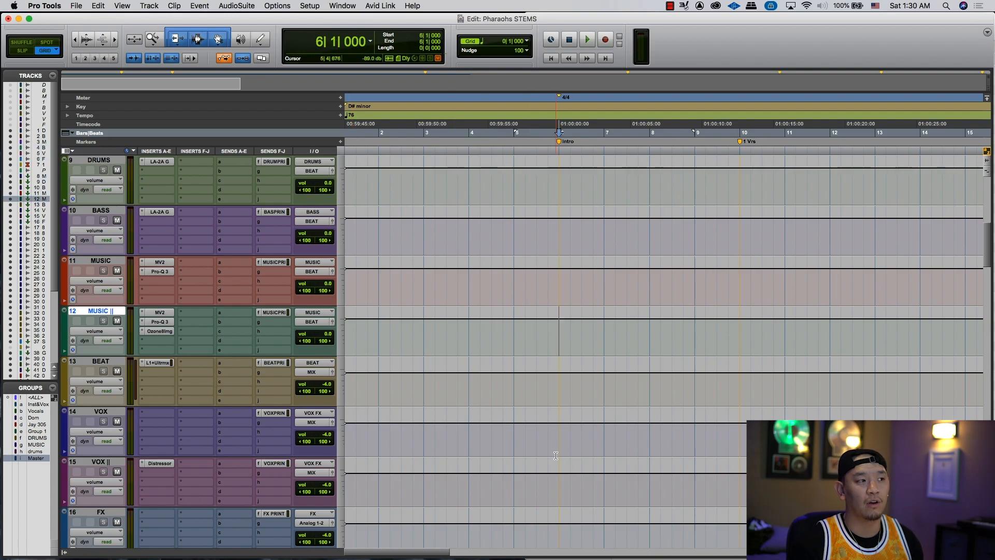
key("space")
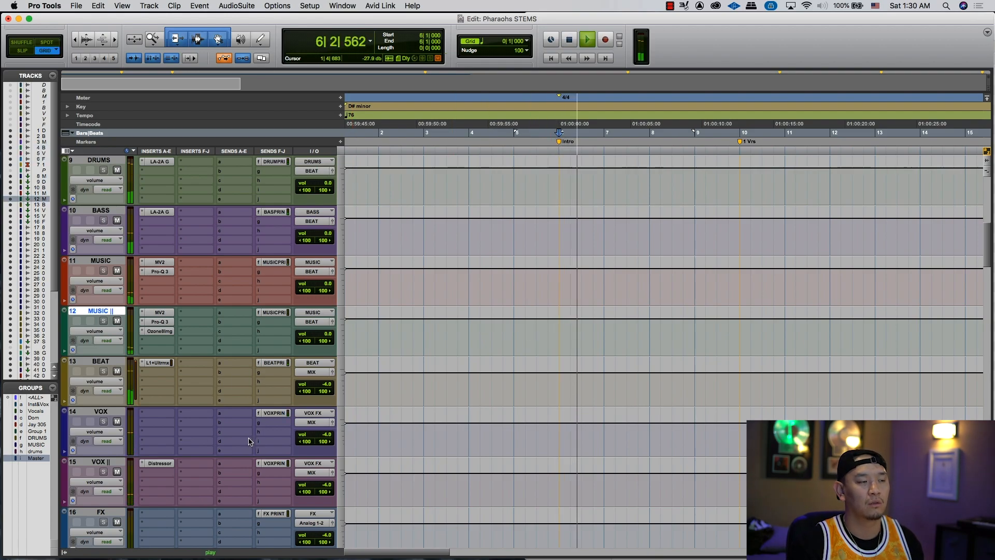
- Solo BEAT PRINT, VOX PRINT and FX PRINT again and play them from 6|1|000 to compare with the original mix
scroll(248, 440, "up", 10)
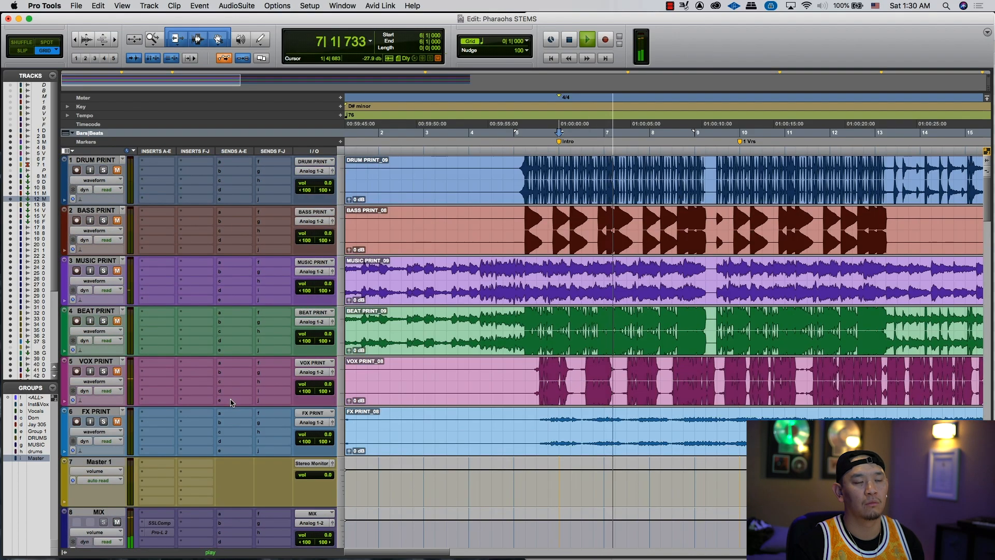
left_click(100, 311)
key("space")
left_click(105, 412, "shift")
left_click(116, 421)
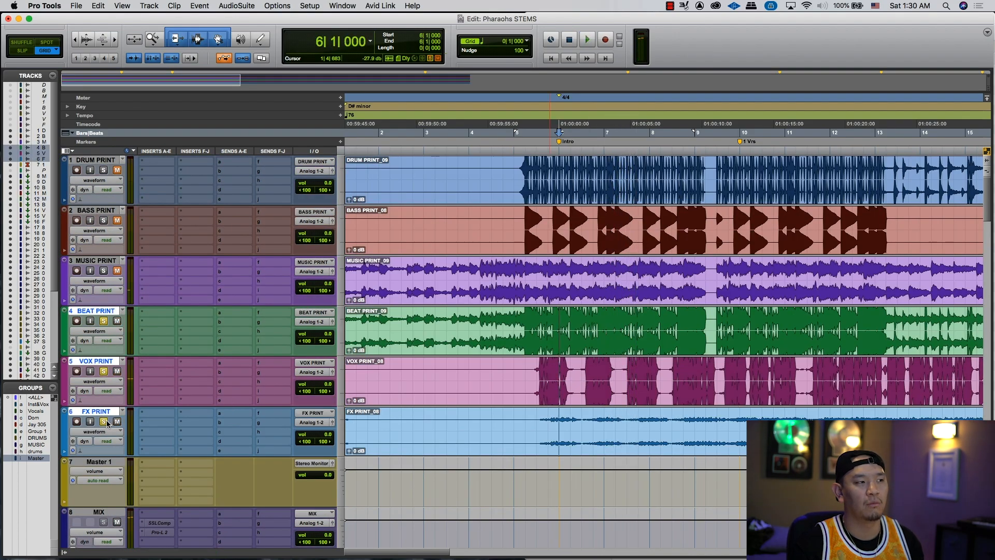
key("space")
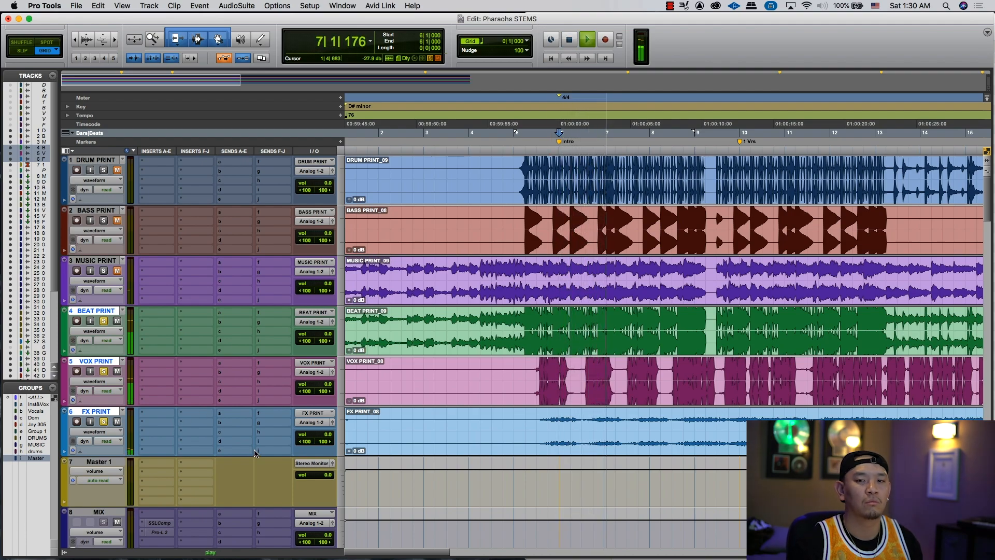
key("space")
- Select the range from 5|1|000 to 8|3|000 across all six print tracks
key("r")
key("t")
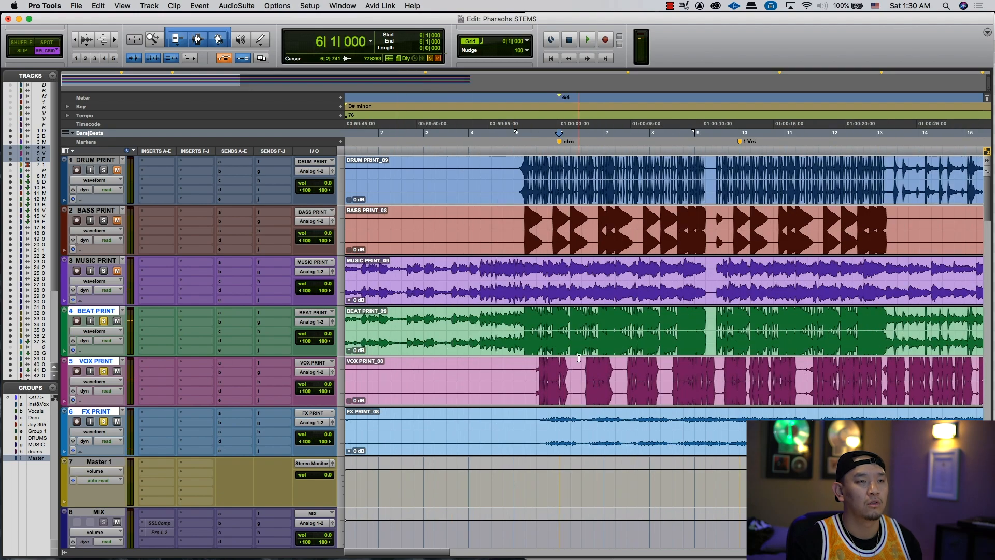
left_click_drag(521, 169, 547, 380)
key("F4")
left_click(520, 377)
left_click_drag(516, 413, 676, 202)
key("r")
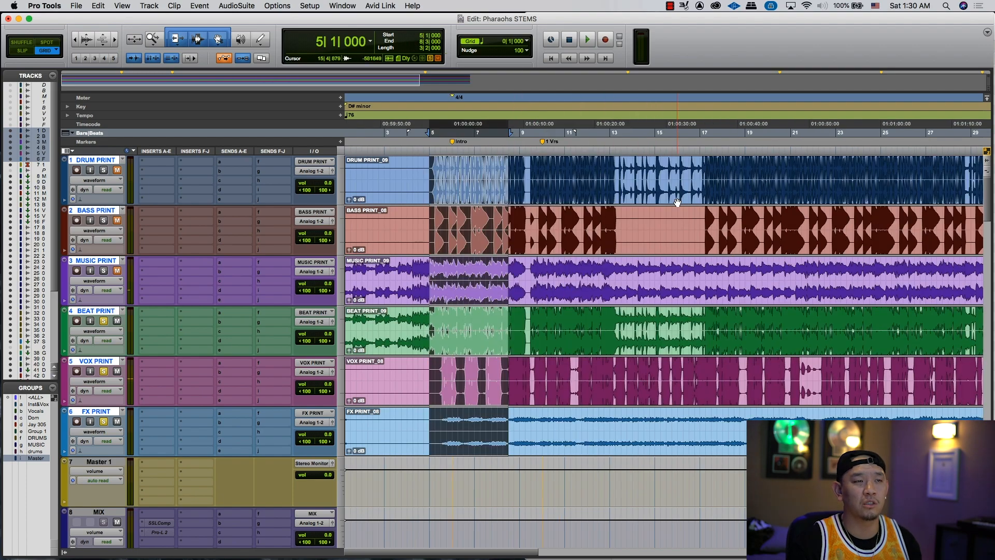
- Play the print tracks from 5|1|000 and add DRUM PRINT, BASS PRINT and MUSIC PRINT to the soloed tracks
key("F4")
left_click(429, 162)
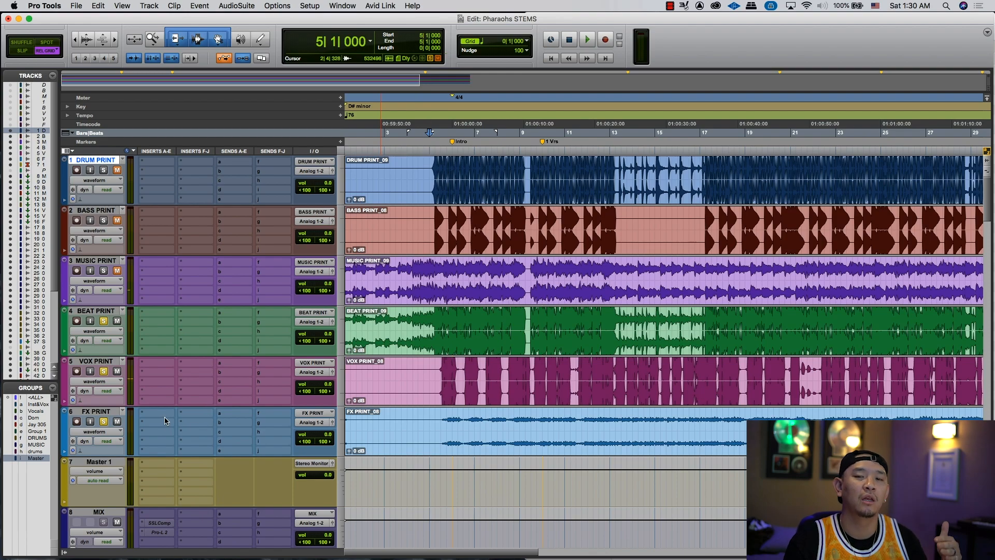
left_click(98, 413)
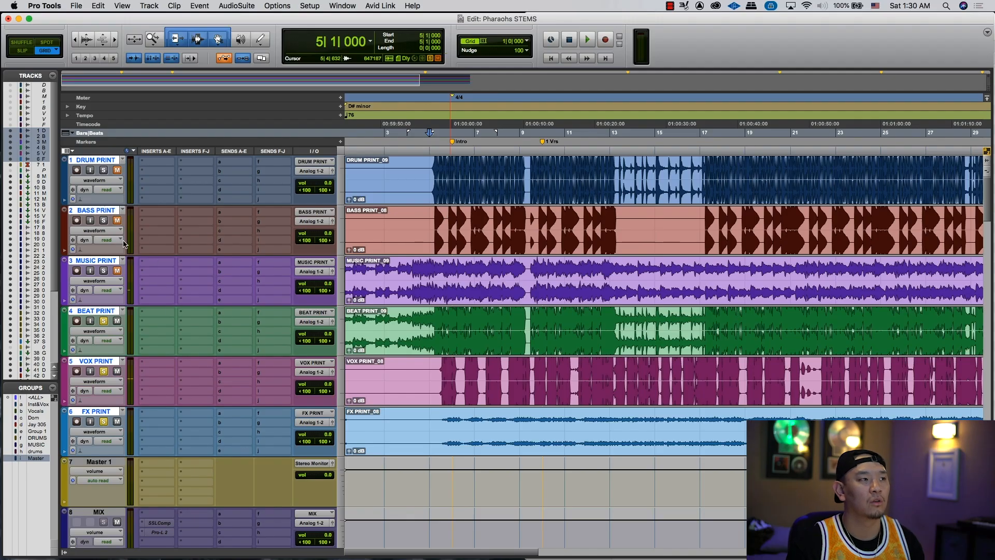
key("space")
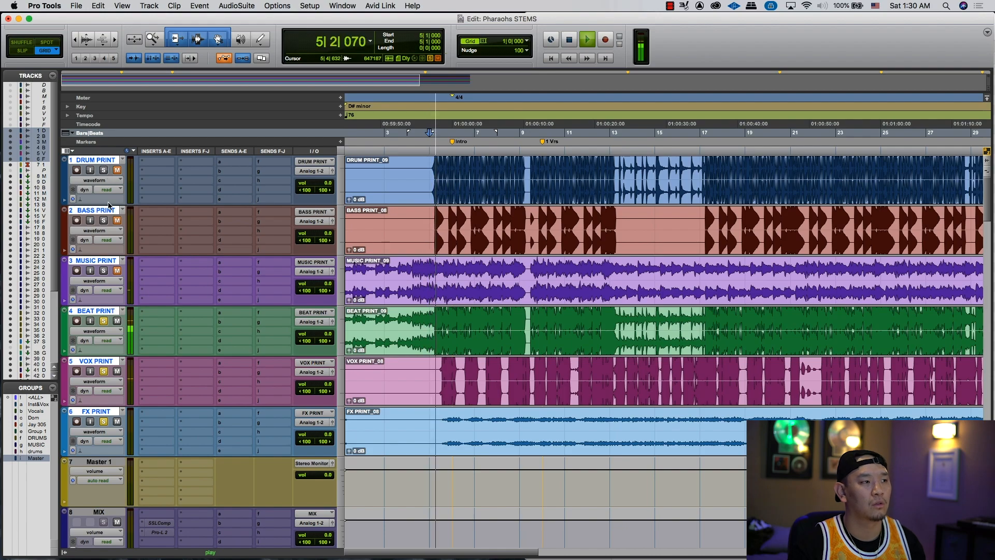
left_click(105, 321)
key("space")
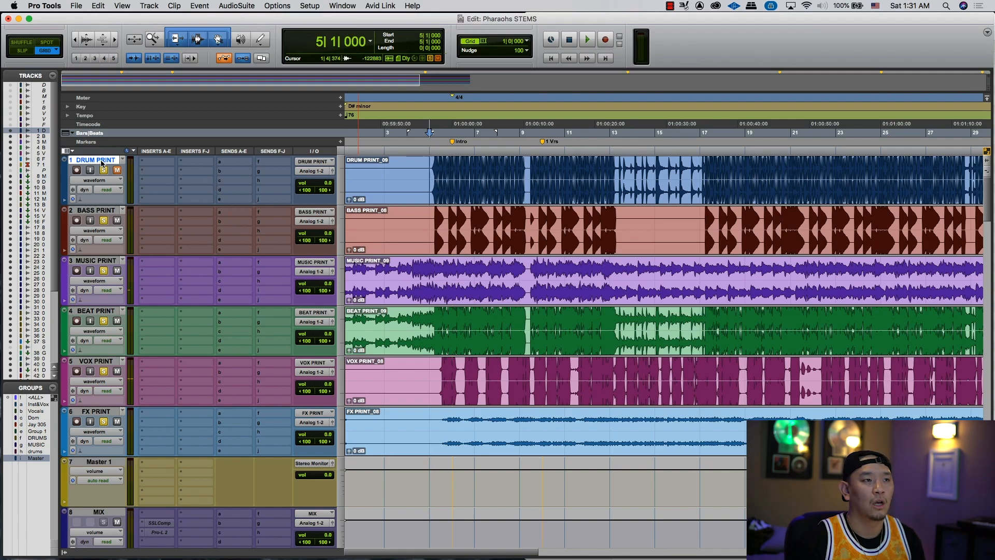
- Select the complete recorded clips from 1|2|000 to 33|3|182 on all six print tracks
key("t")
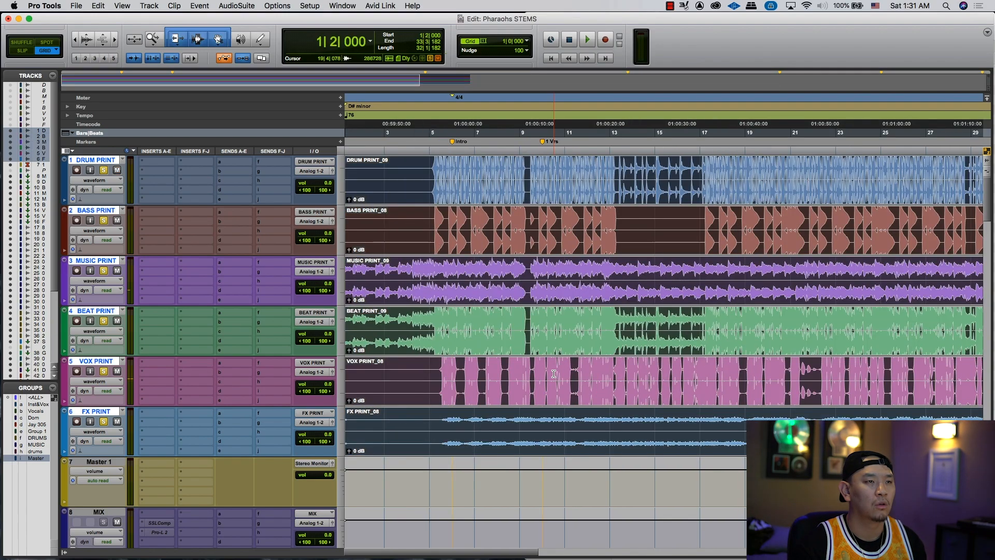
key("r")
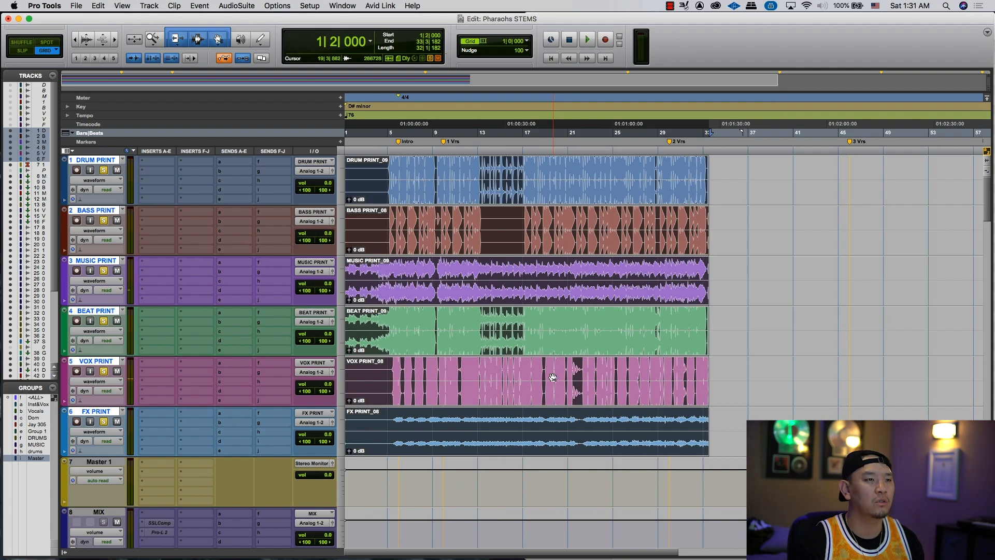
- Select the six recorded clips individually, adding the BASS, MUSIC, BEAT, VOX and FX PRINT clips to the DRUM PRINT clip
key("F4")
left_click_drag(726, 431, 320, 155)
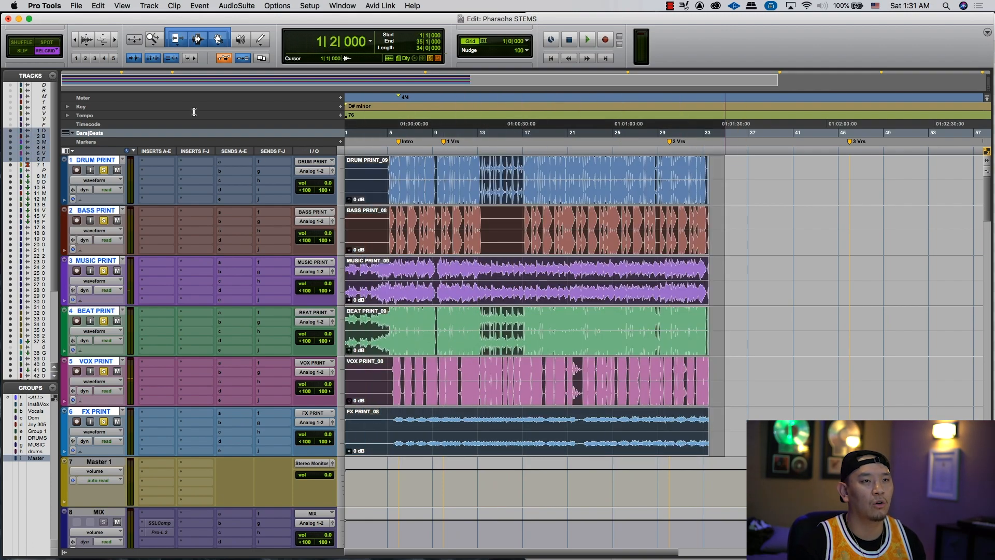
left_click(613, 175)
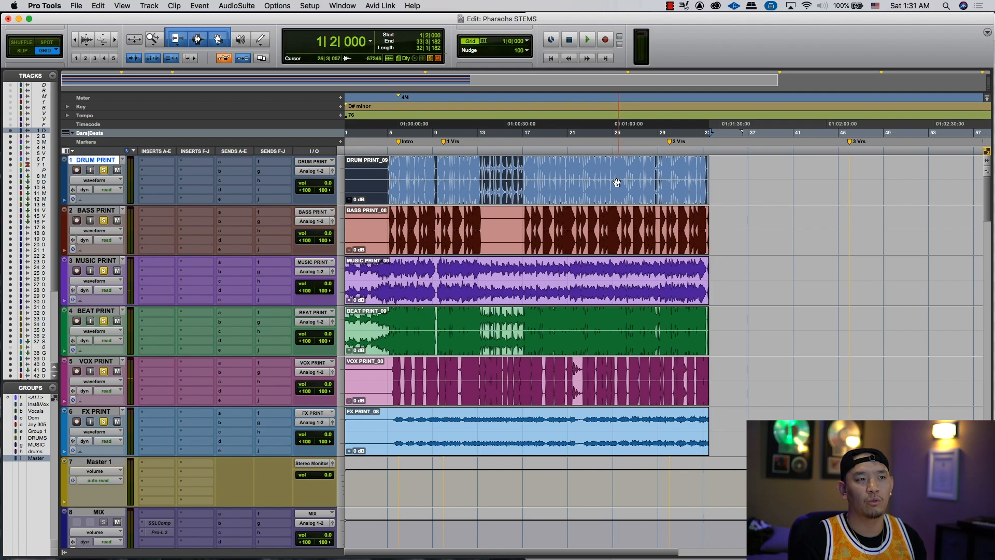
left_click(676, 253, "shift")
left_click(668, 295, "shift")
left_click(665, 339, "shift")
left_click(664, 383, "shift")
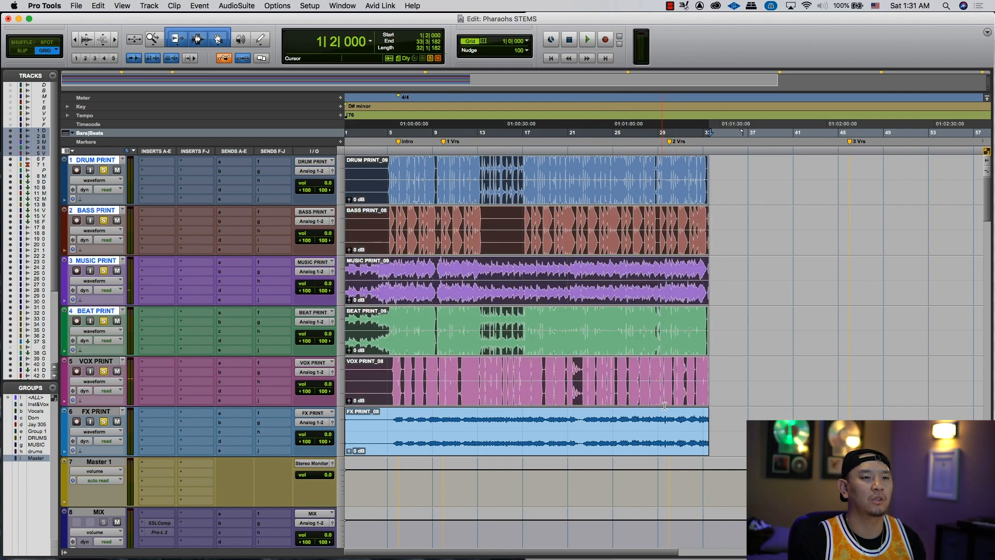
left_click(663, 429, "shift")
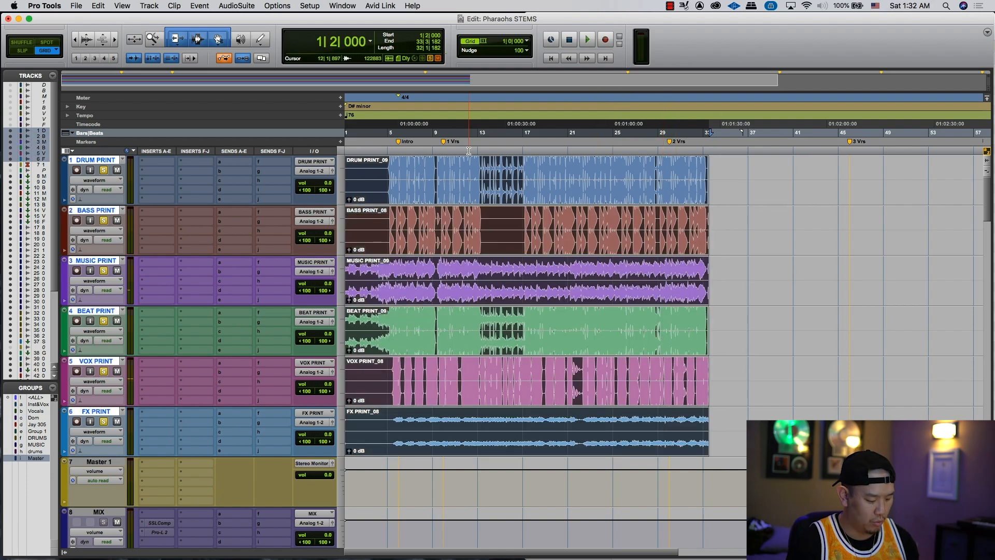
- Export the selected clips as interleaved 24-bit, 44.1 kHz WAV files into a new folder named STEMS inside the existing STEMS folder
key("super+shift+k")
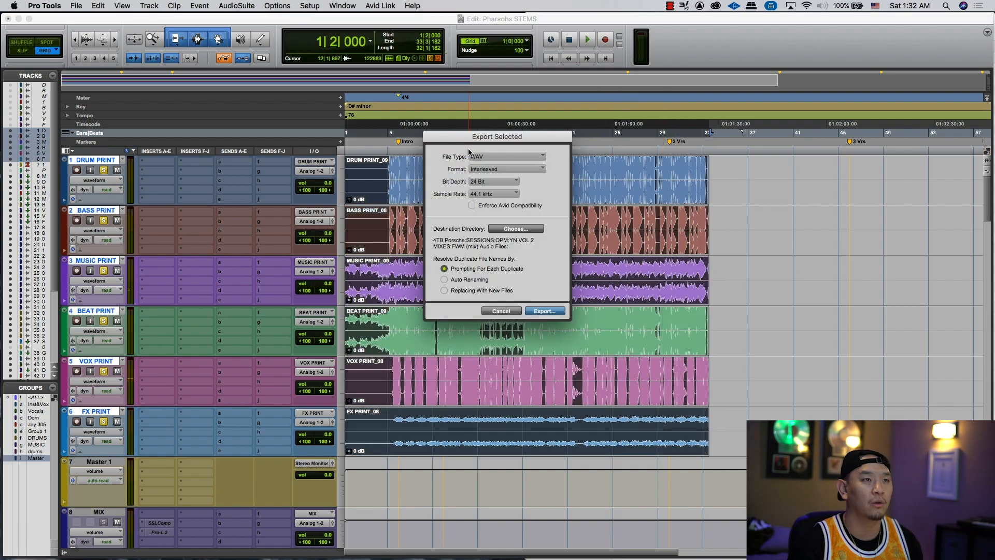
left_click(507, 230)
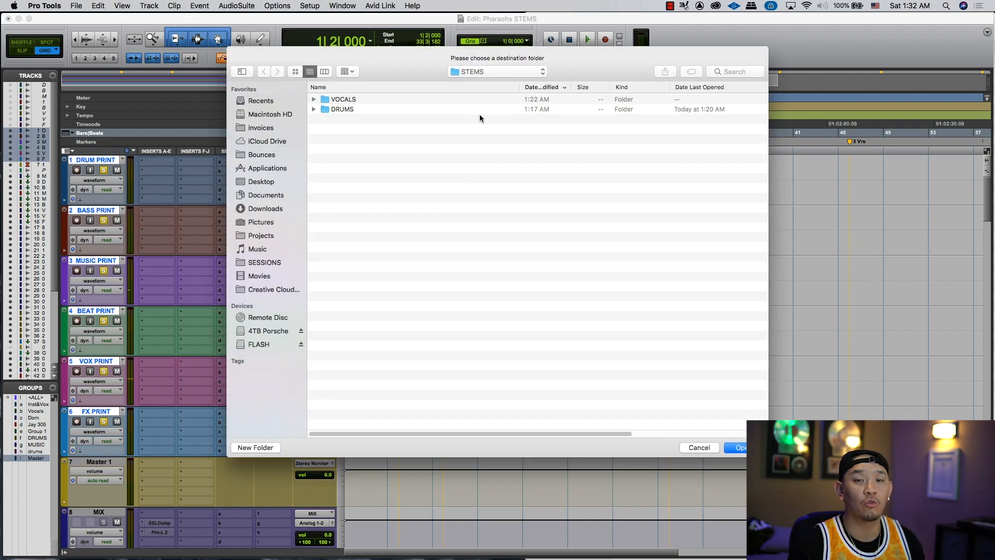
left_click(256, 448)
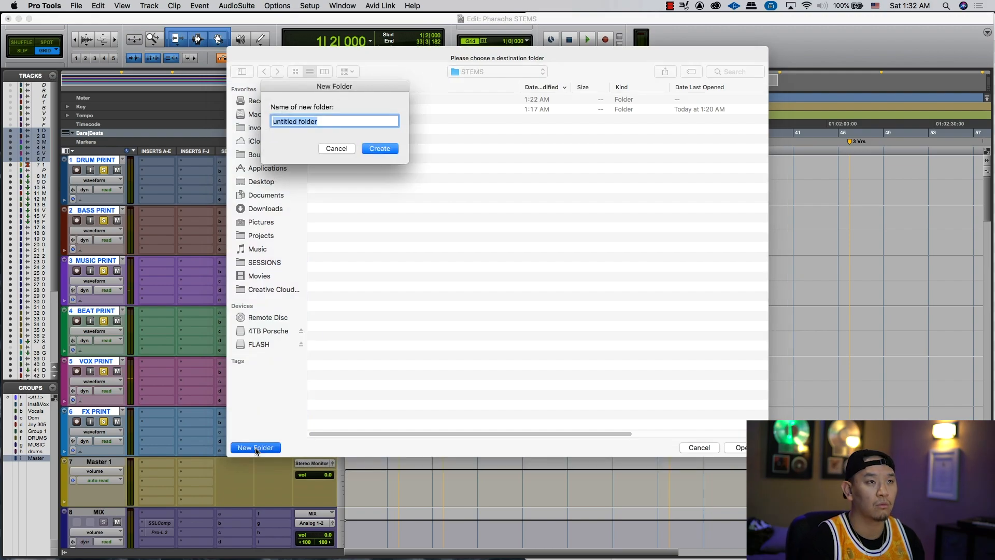
key("Return")
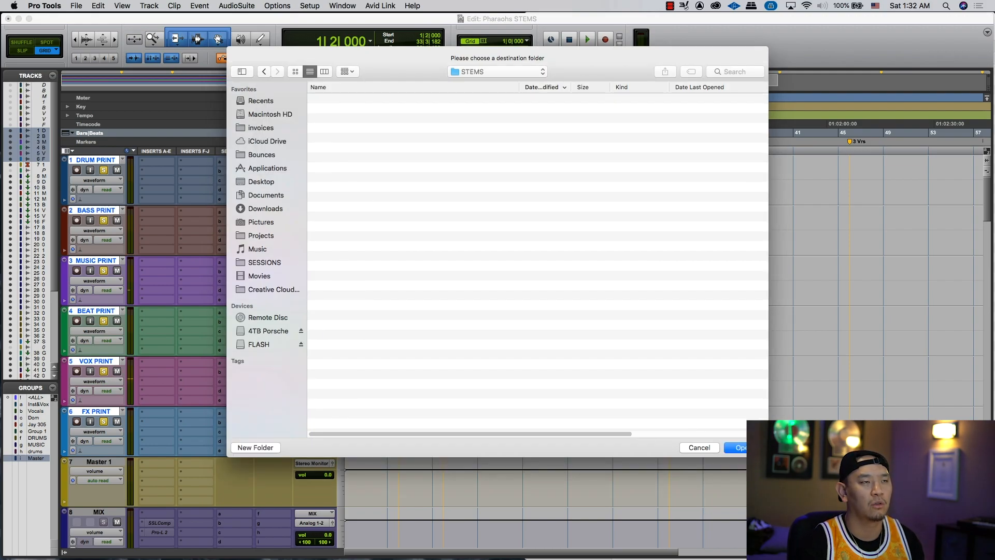
key("Return")
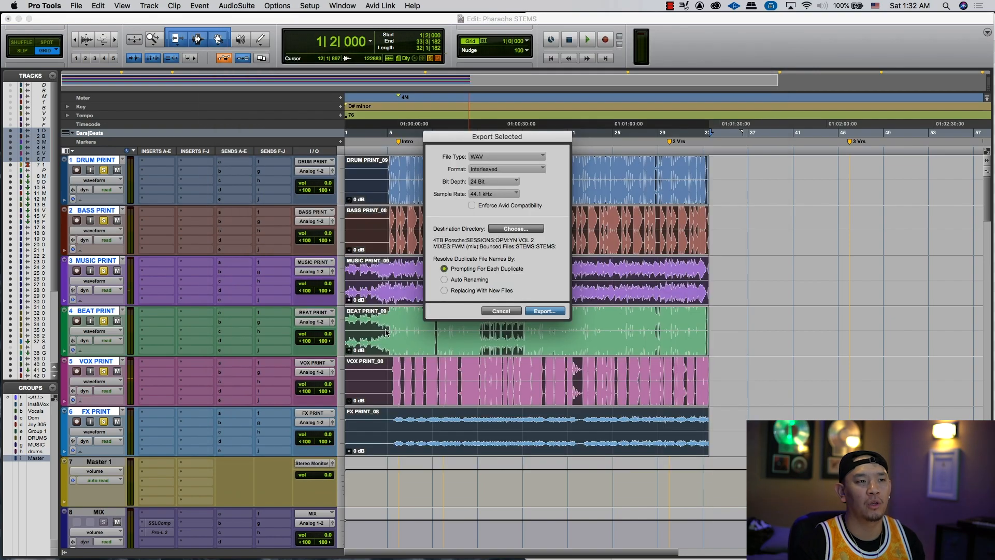
left_click(542, 311)
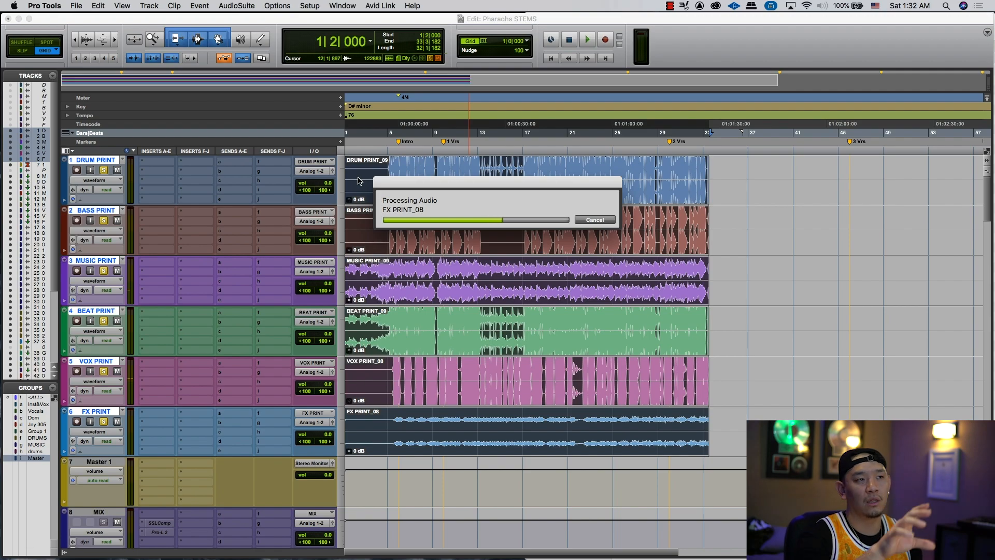
- Switch to Finder and open the new STEMS subfolder that holds the exported print files
key("super+Tab")
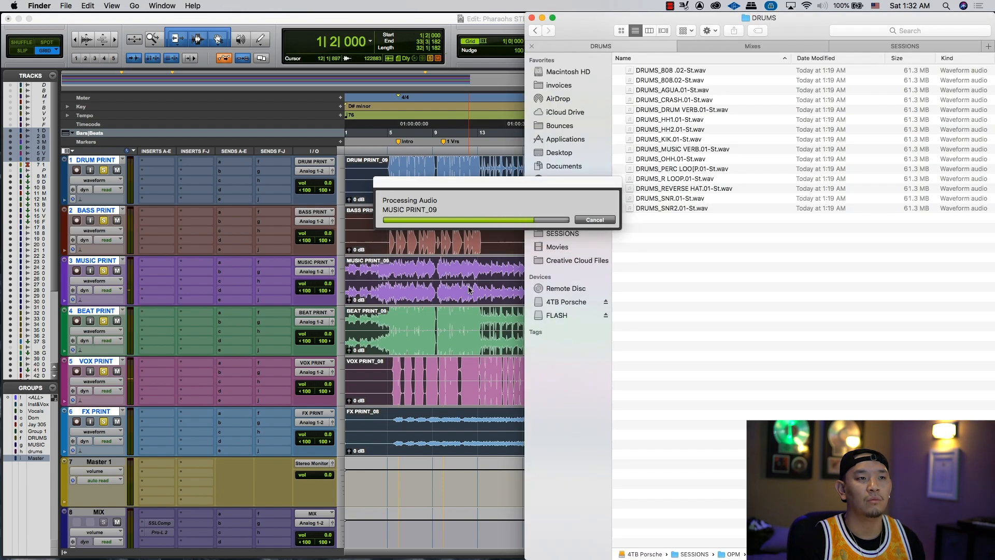
key("super+Tab")
key("super+Tab")
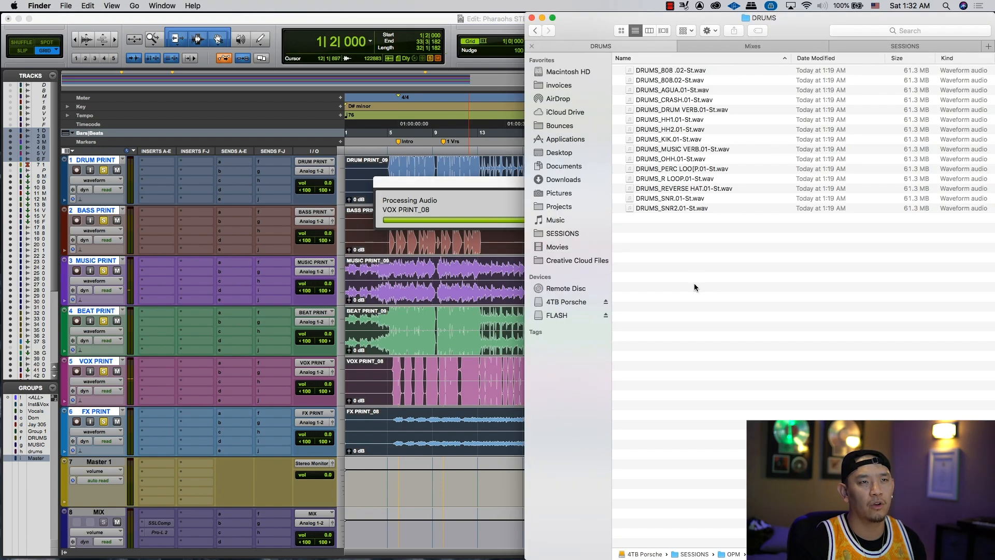
key("super+Up")
key("Up")
key("Up")
key("Down")
key("Right")
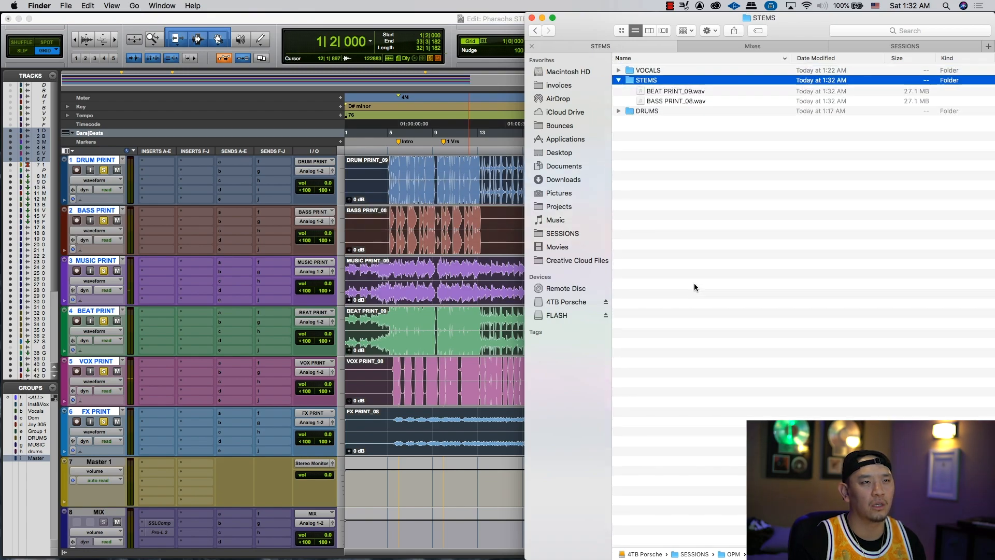
double_click(647, 81)
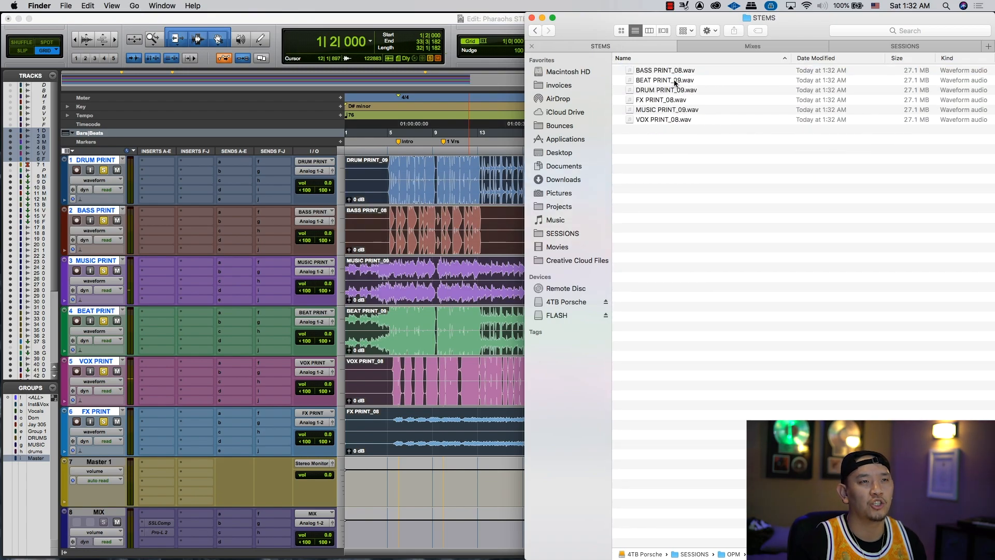
- Preview the exported stem files in Quick Look, including BASS PRINT_08.wav and VOX PRINT_08.wav
key("Down")
key("space")
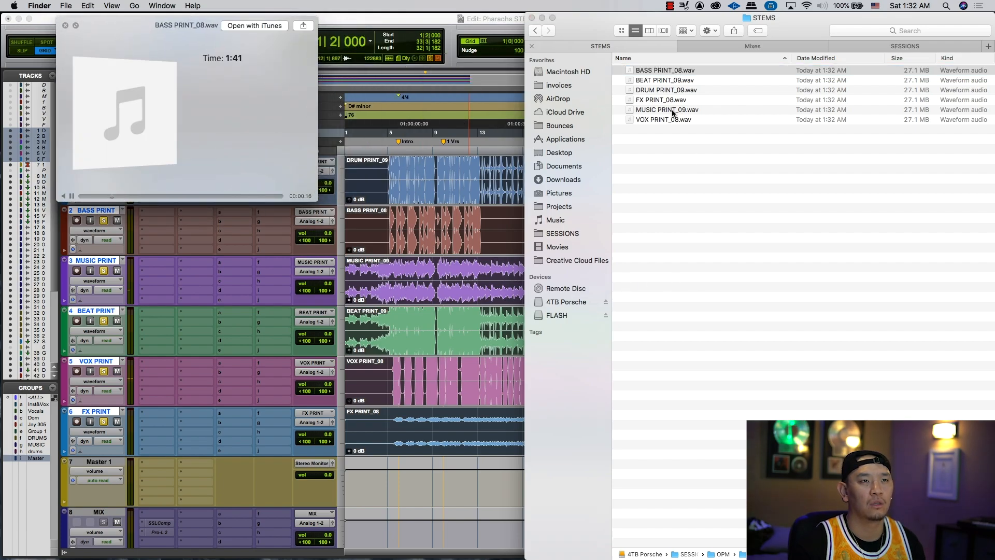
left_click(651, 82)
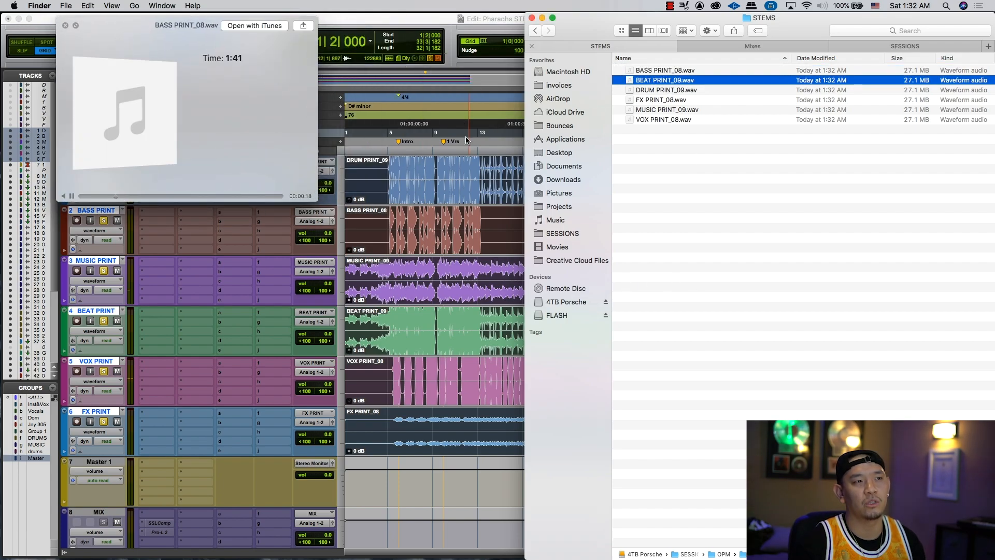
left_click(102, 196)
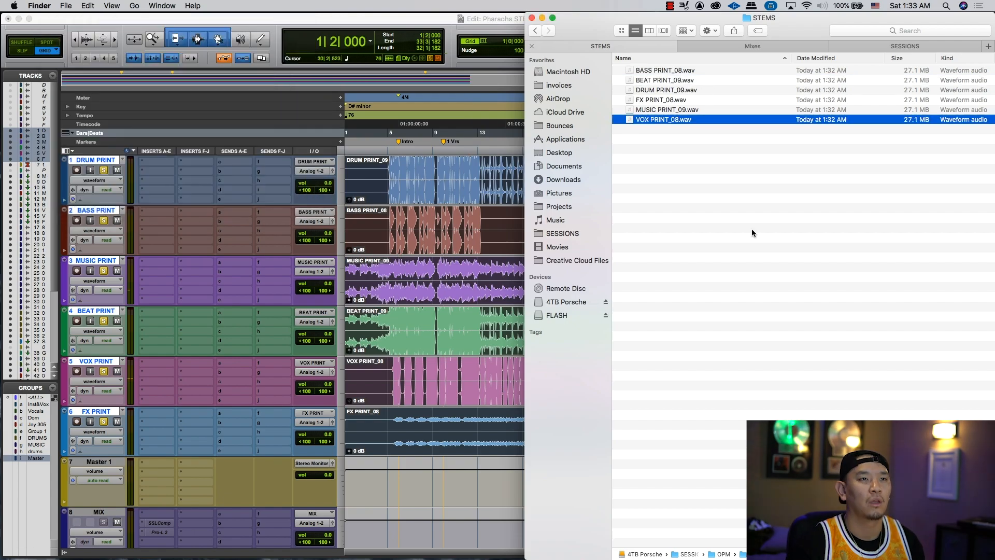
left_click(752, 228)
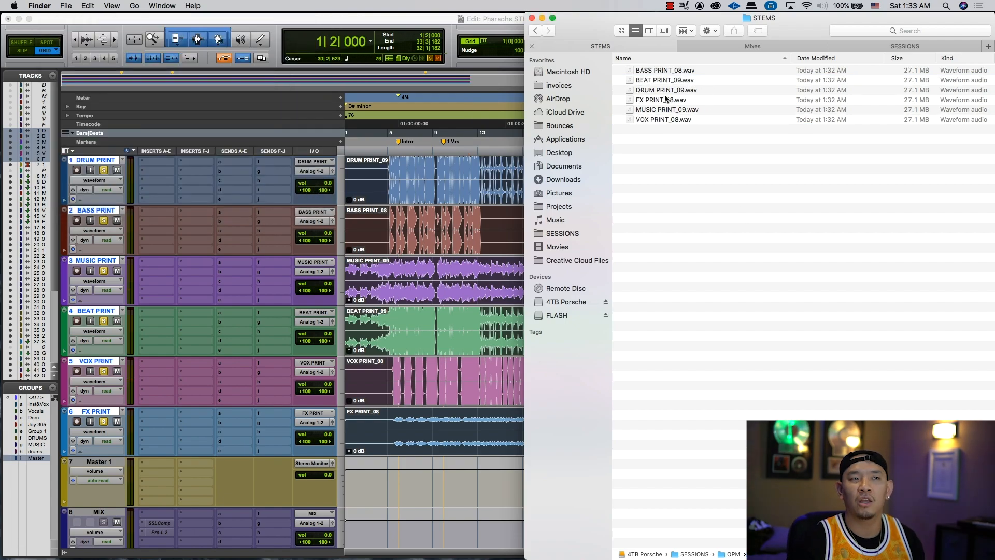
left_click(665, 93)
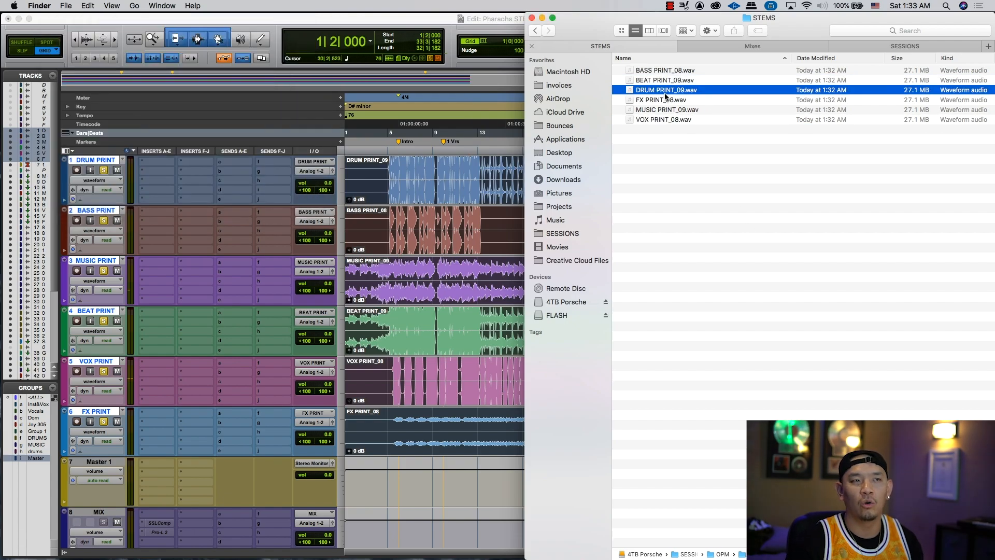
left_click(701, 254)
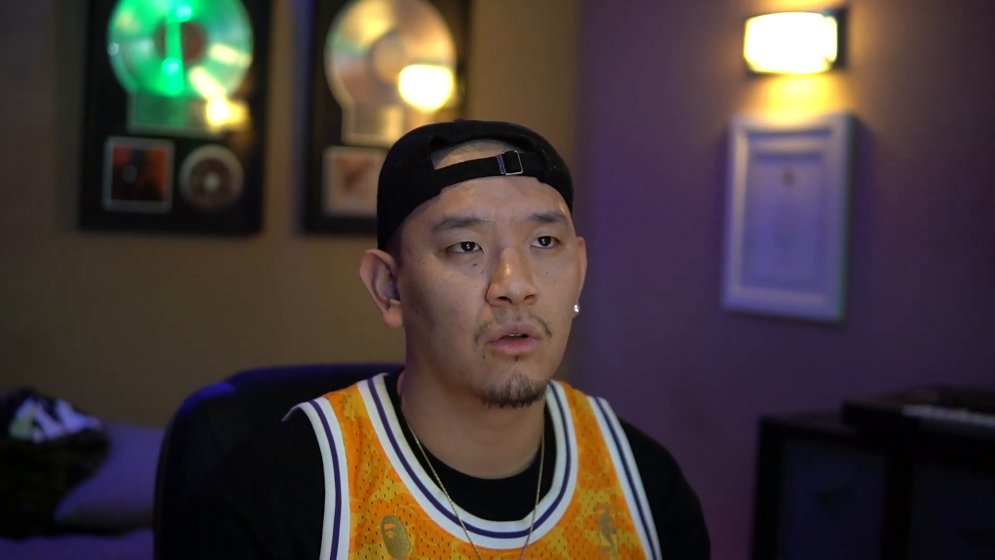
key("space")
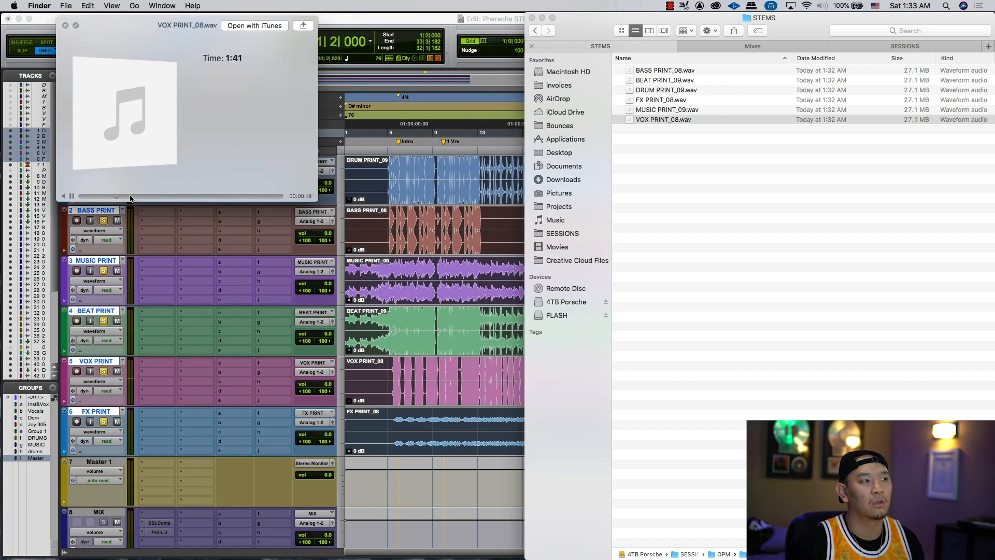
key("space")
- Select all six exported WAV files in the STEMS folder and switch back to Pro Tools
left_click(686, 163)
key("super+a")
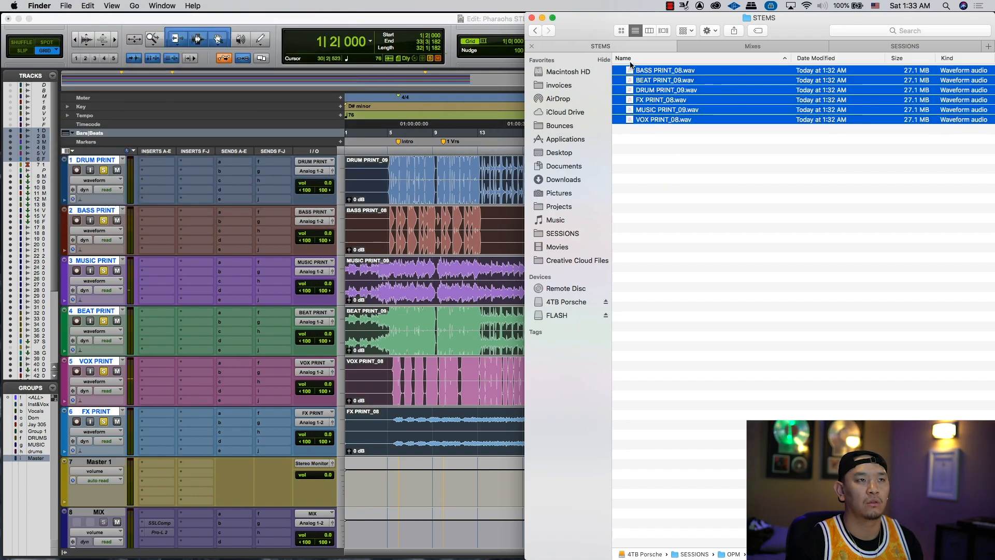
left_click(515, 95)
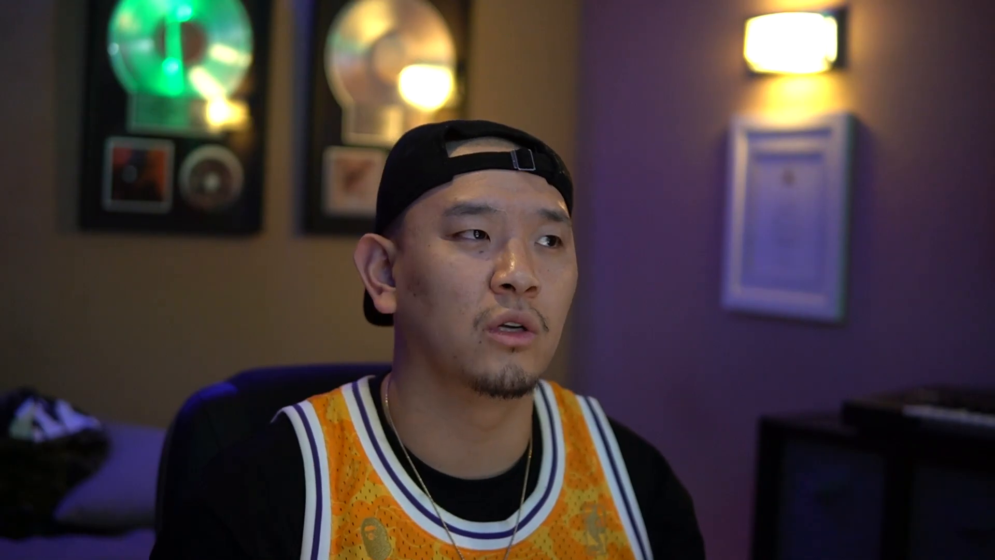
- Select the aux tracks from MIX and DRUMS down through FX, leaving out Master 1
left_click(91, 211)
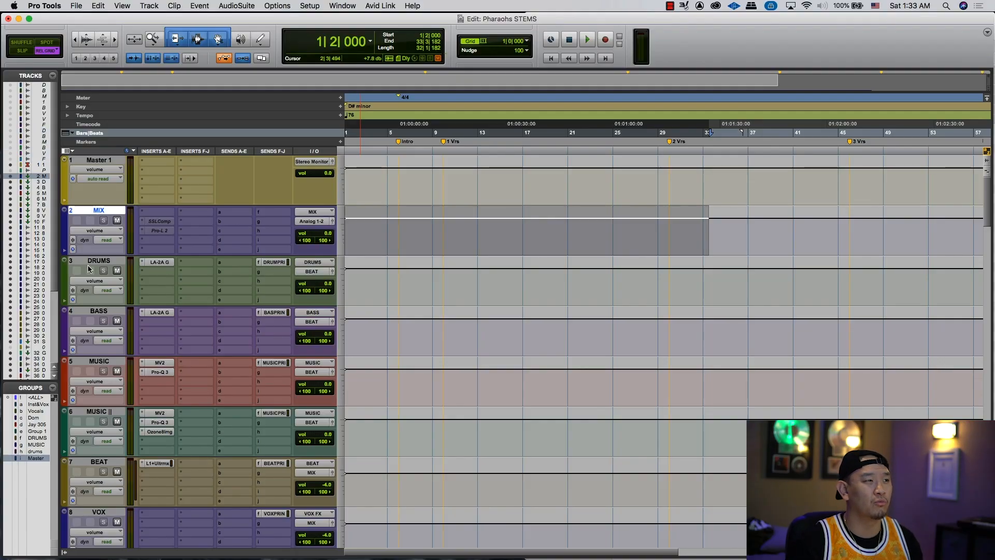
left_click(86, 263, "alt")
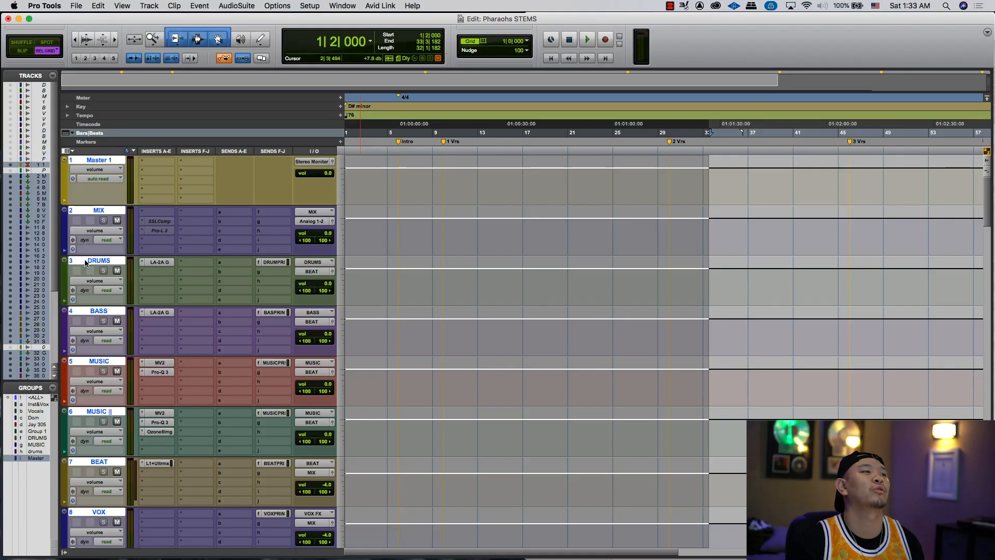
left_click(89, 216, "alt")
left_click(88, 261)
scroll(89, 263, "down", 4)
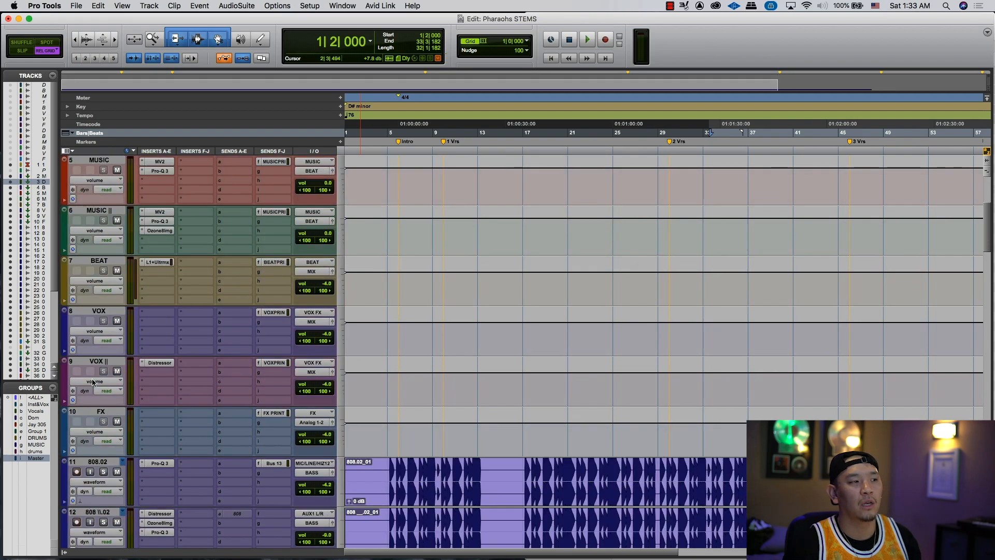
left_click(88, 412, "shift")
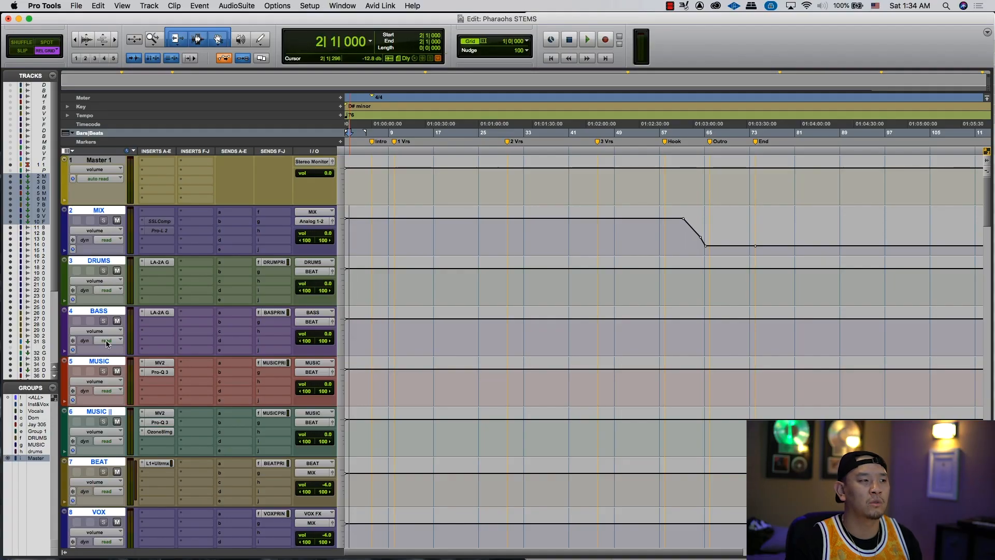
- Select the timeline range from 1|2|000 to 66|1|000 across the MIX through FX aux tracks in Grid mode
scroll(102, 425, "down", 1)
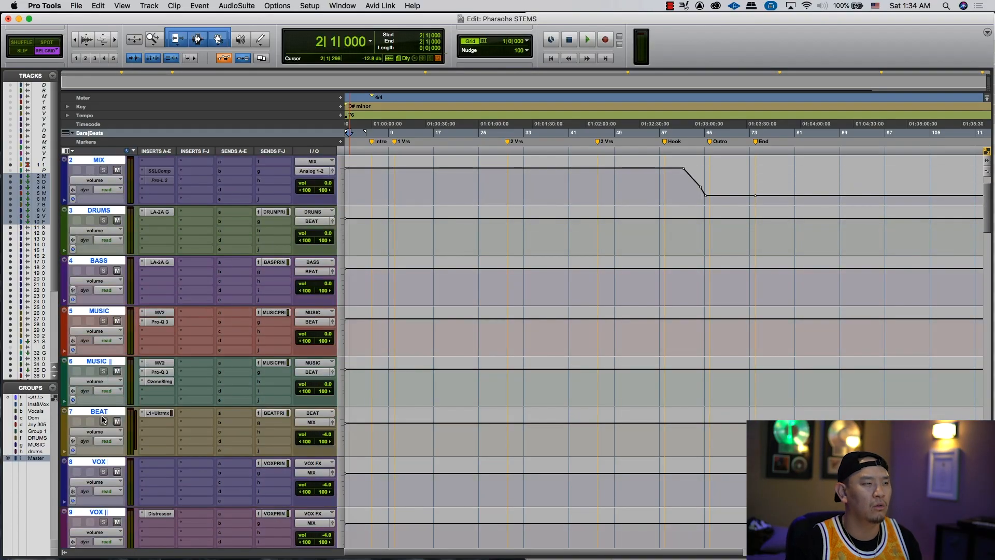
scroll(101, 473, "down", 2)
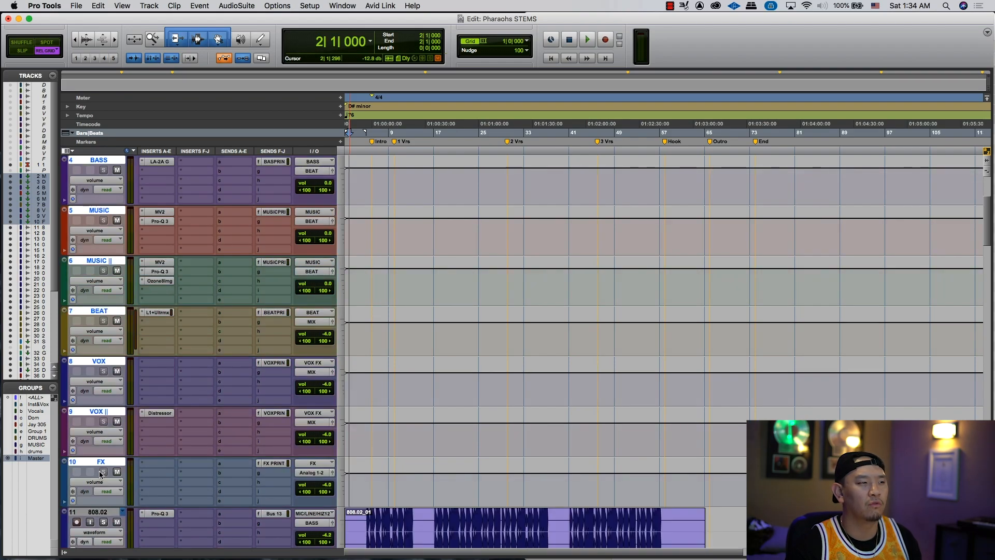
key("F4")
left_click_drag(714, 483, 190, 441)
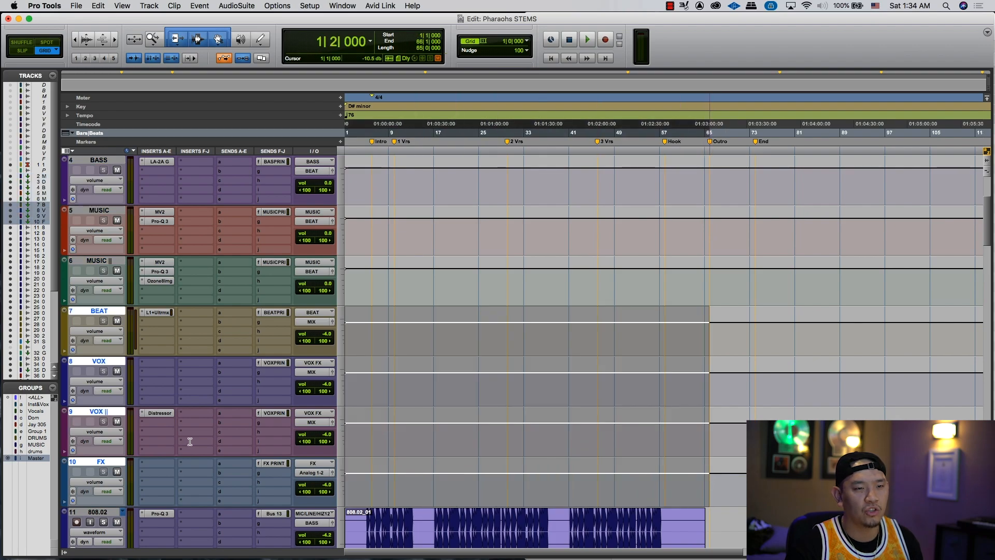
left_click_drag(168, 310, 198, 235)
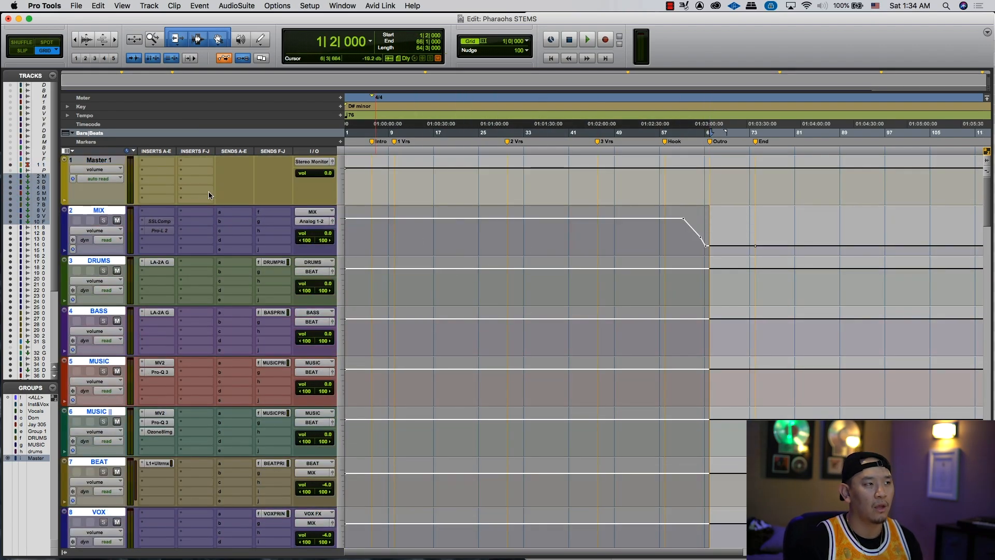
- Commit the selected aux tracks offline for the Edit Selection, consolidating clips and leaving Source Tracks on Do Nothing
right_click(86, 209)
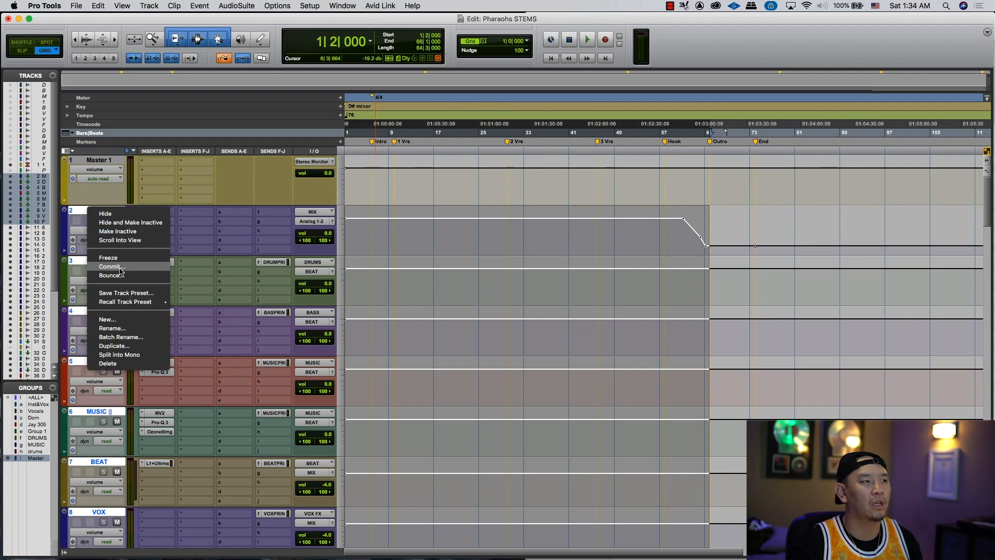
left_click(126, 267)
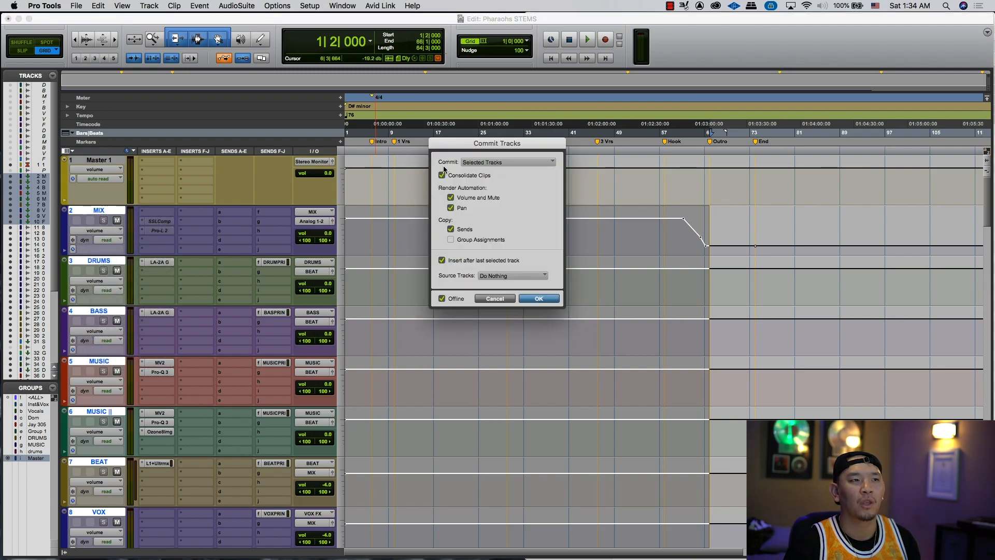
left_click(502, 164)
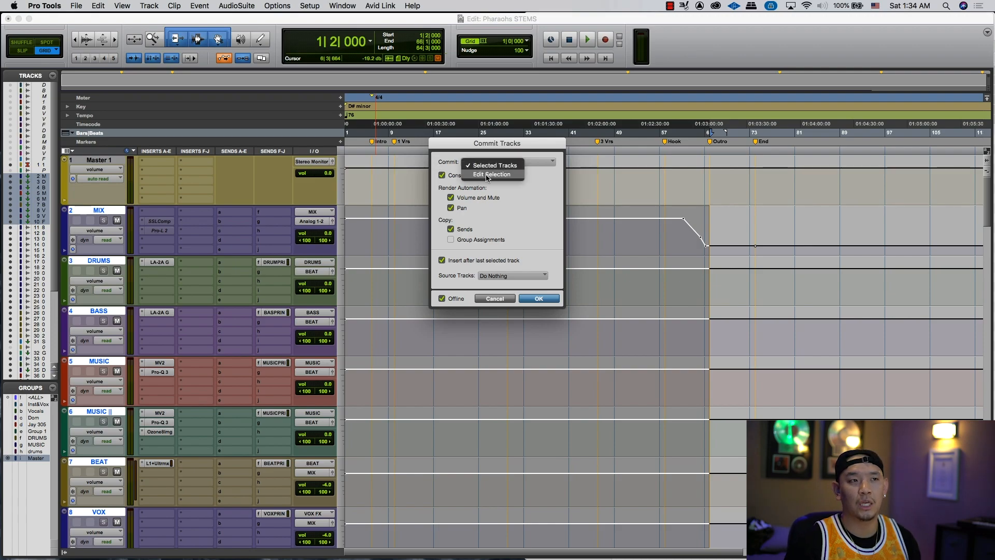
left_click(487, 175)
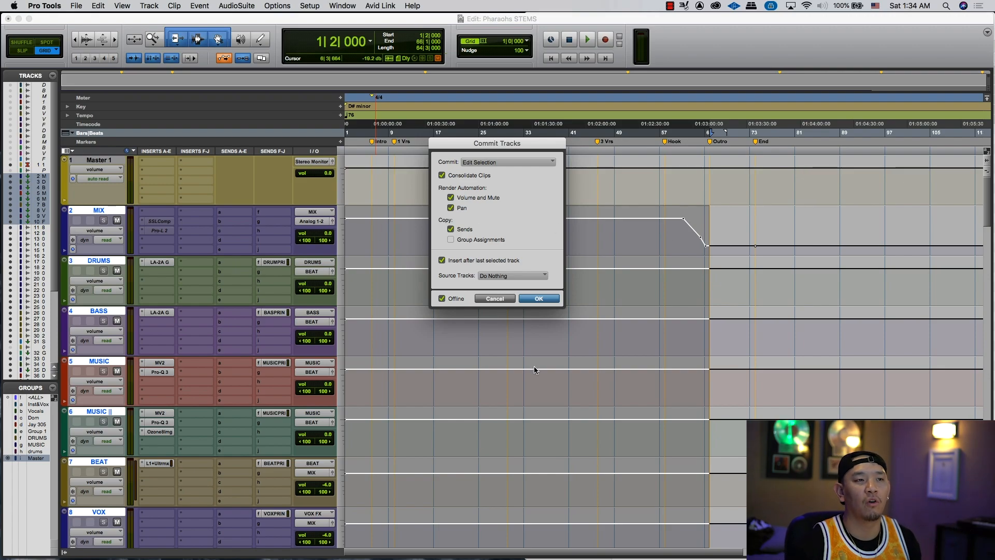
left_click(494, 276)
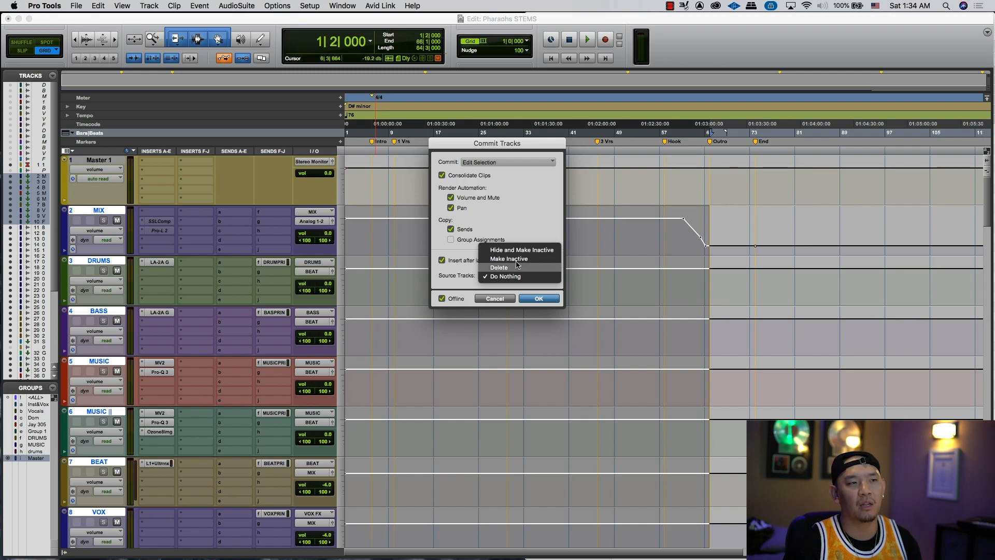
left_click(501, 278)
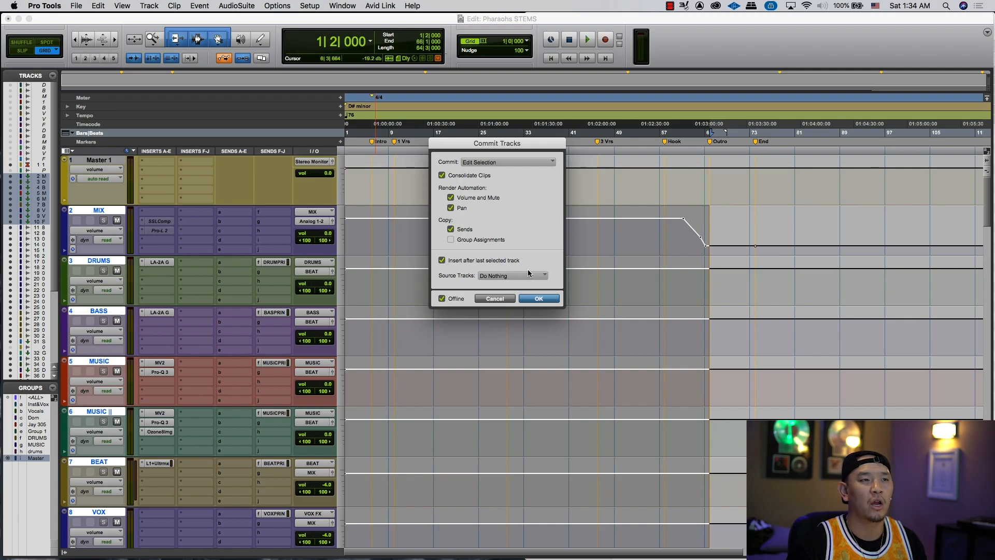
left_click(541, 299)
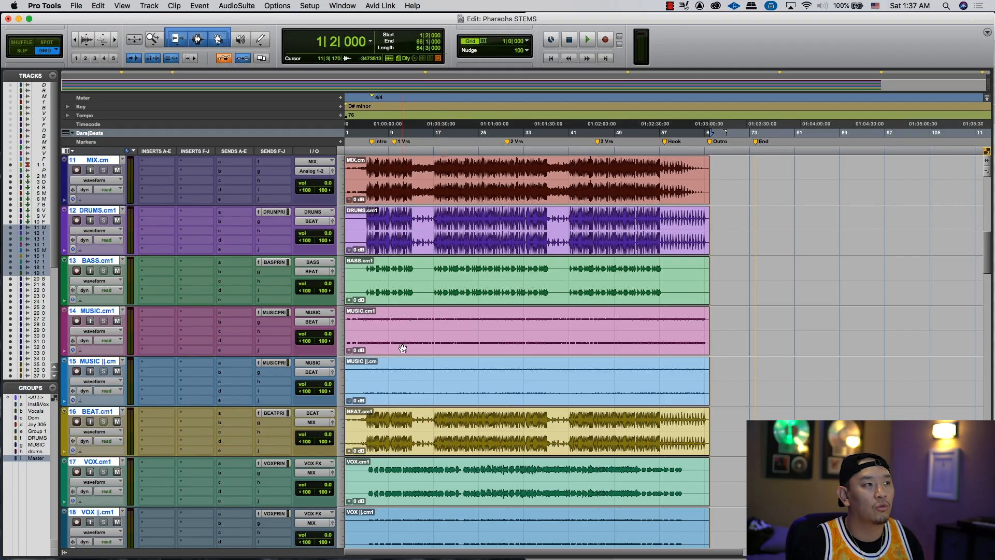
- Move the committed tracks MIX.cm through FX.cm1 to the top of the session and hide all other tracks
scroll(361, 400, "up", 5)
scroll(361, 400, "down", 4)
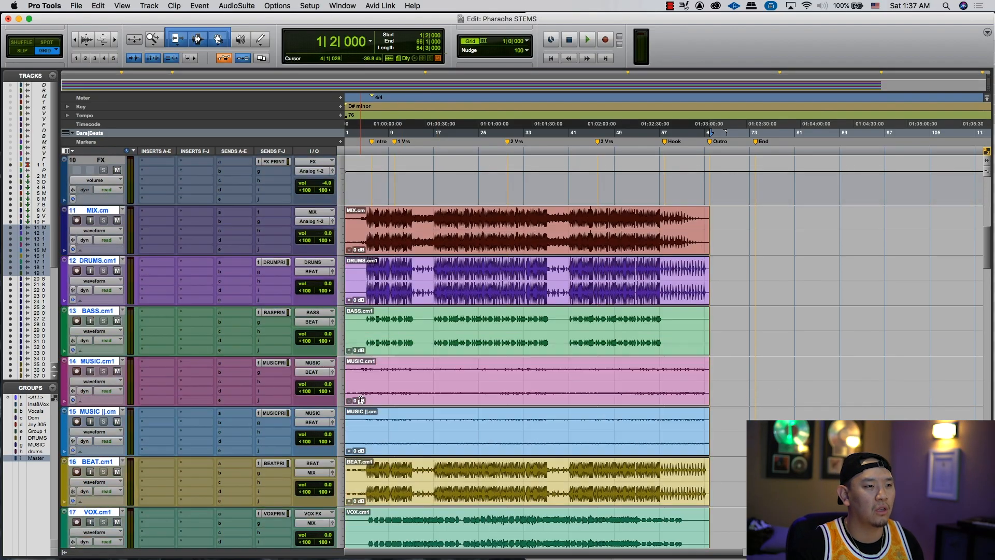
double_click(372, 219)
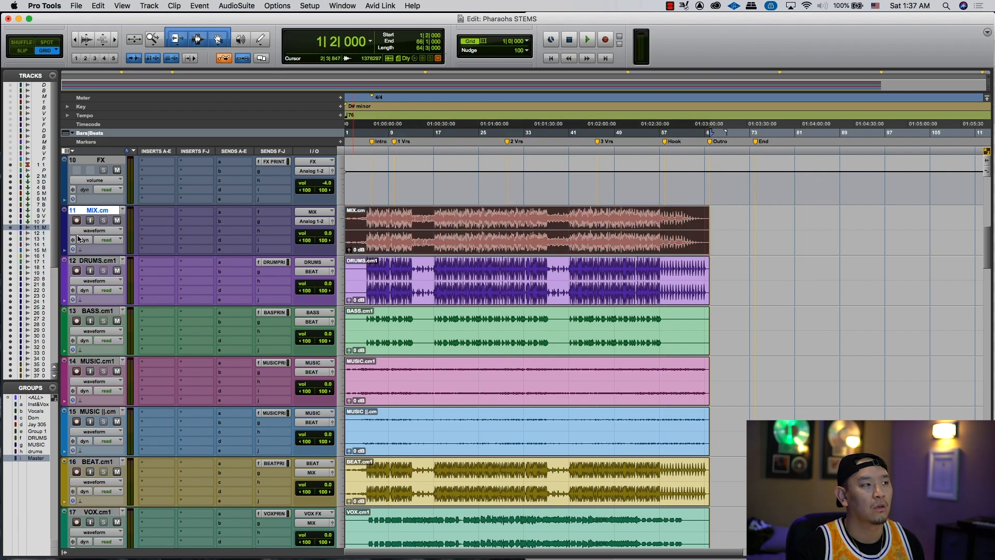
scroll(79, 238, "down", 7)
scroll(119, 336, "up", 3)
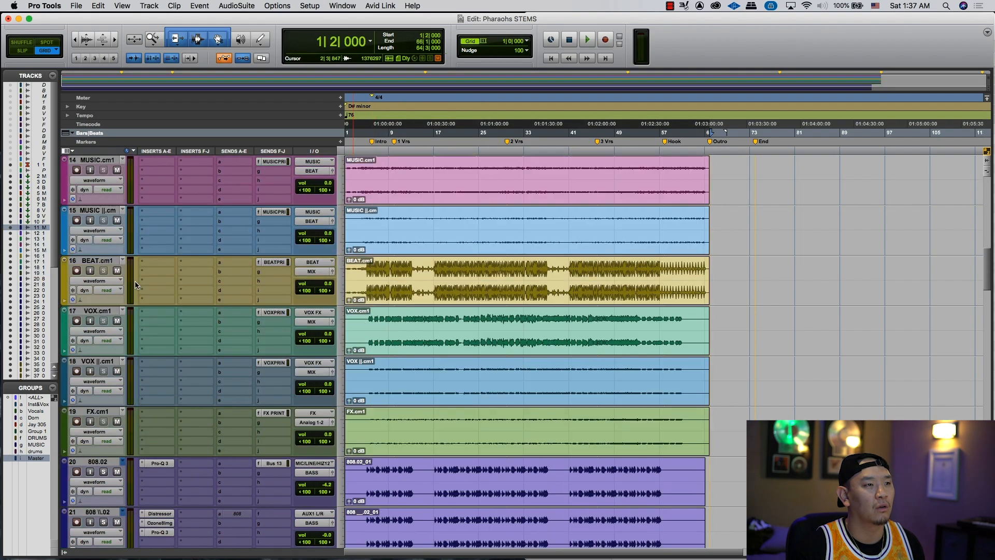
left_click(94, 413, "shift")
scroll(94, 410, "up", 5)
left_click_drag(92, 362, 94, 5)
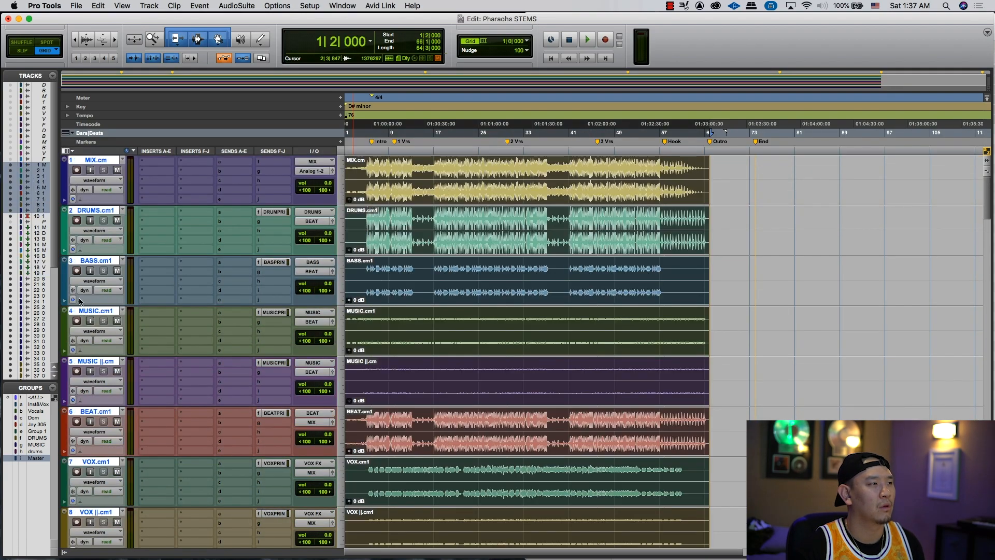
left_click_drag(10, 217, 12, 386)
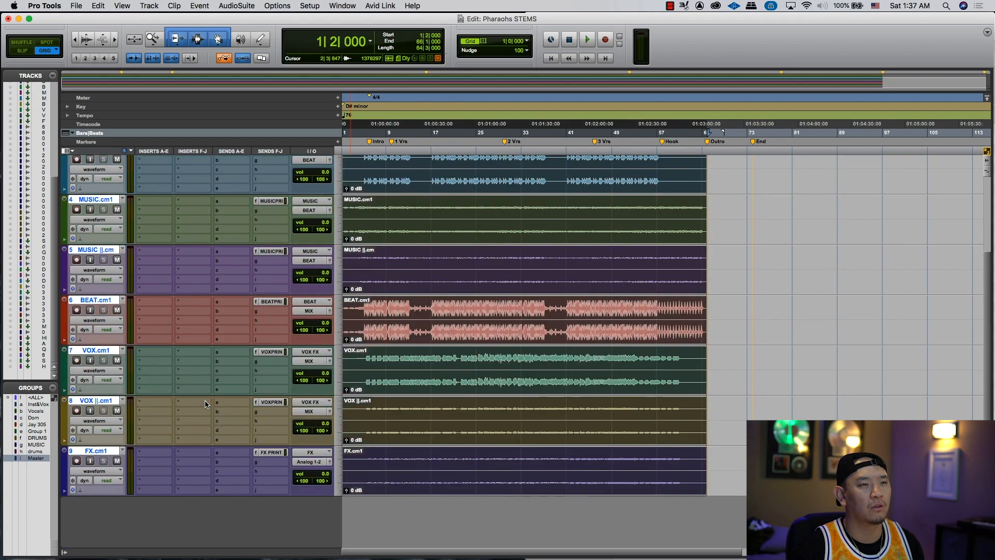
- Reduce the waveform display height and solo MIX.cm with the cursor placed at 5|1|000 in Grid mode
key("alt+super+[")
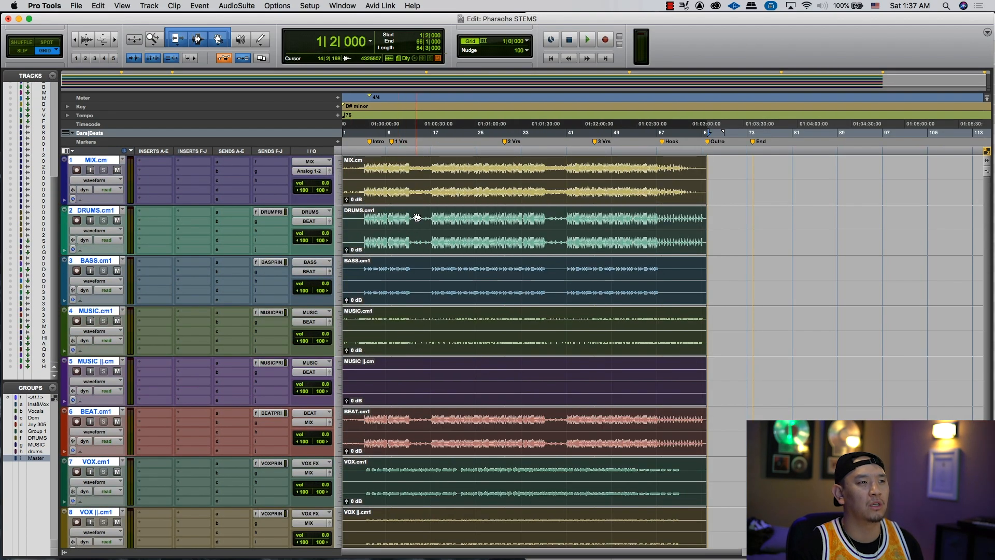
key("F4")
left_click(365, 171)
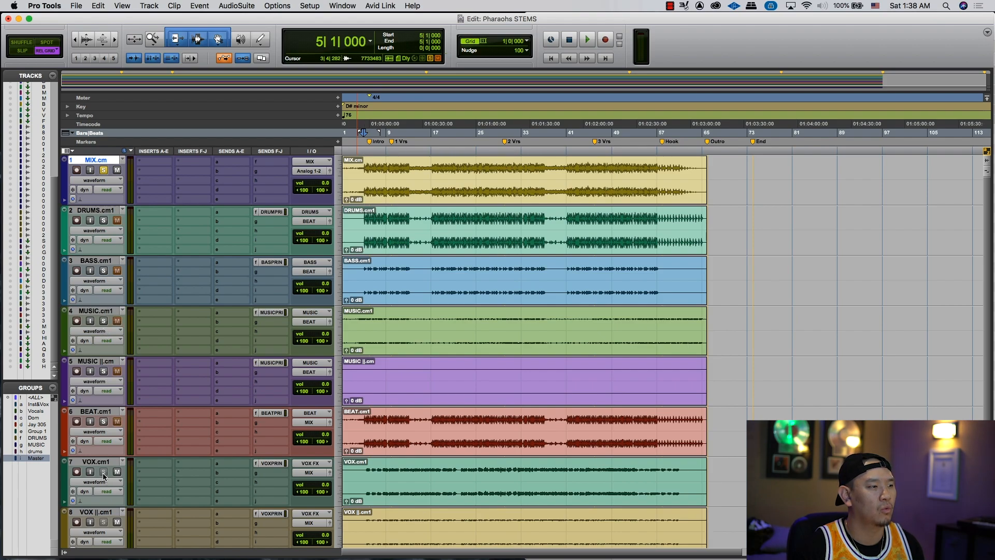
scroll(106, 524, "down", 3)
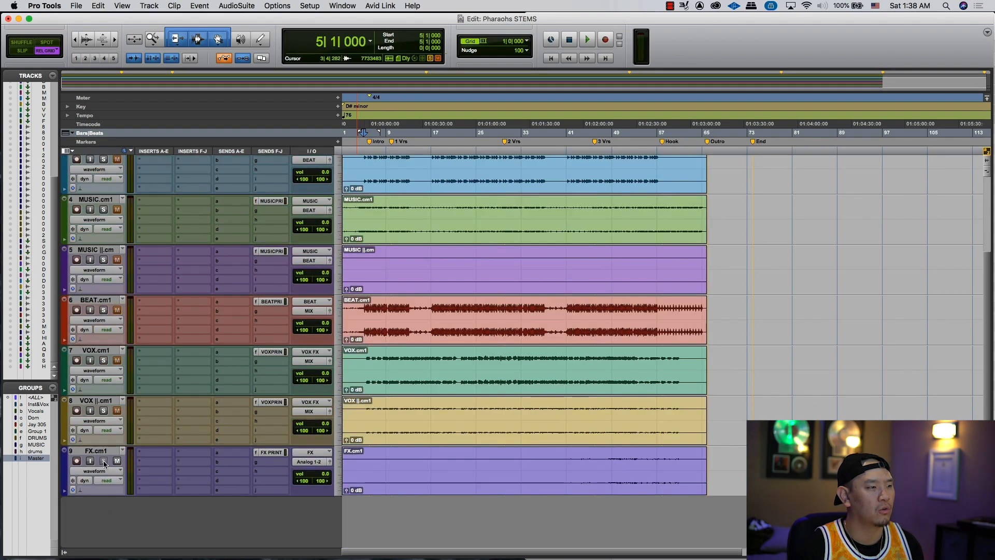
scroll(220, 386, "up", 3)
key("F4")
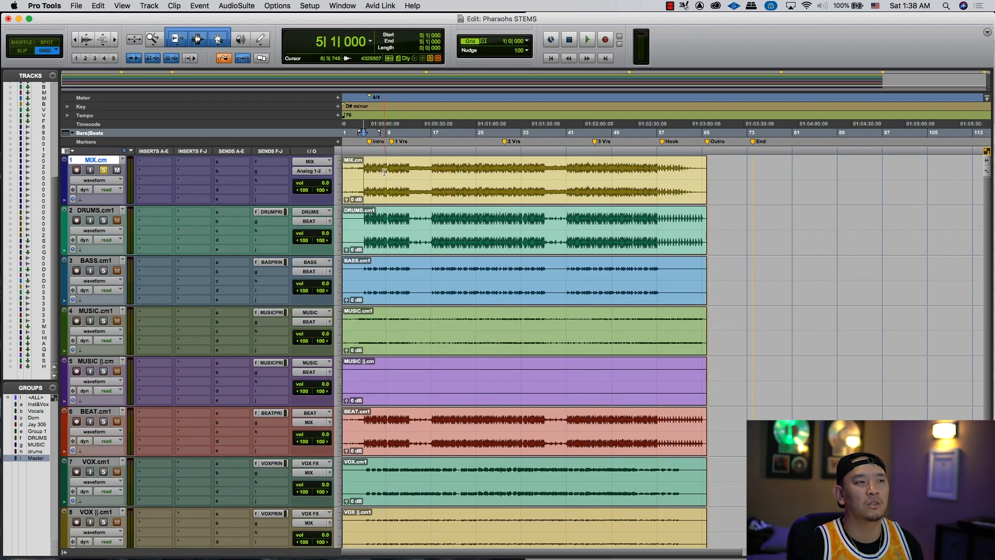
- Play the soloed MIX.cm track from 5|1|000 at a closer zoom and check the output assignment of FX.cm1
key("space")
key("t")
key("t")
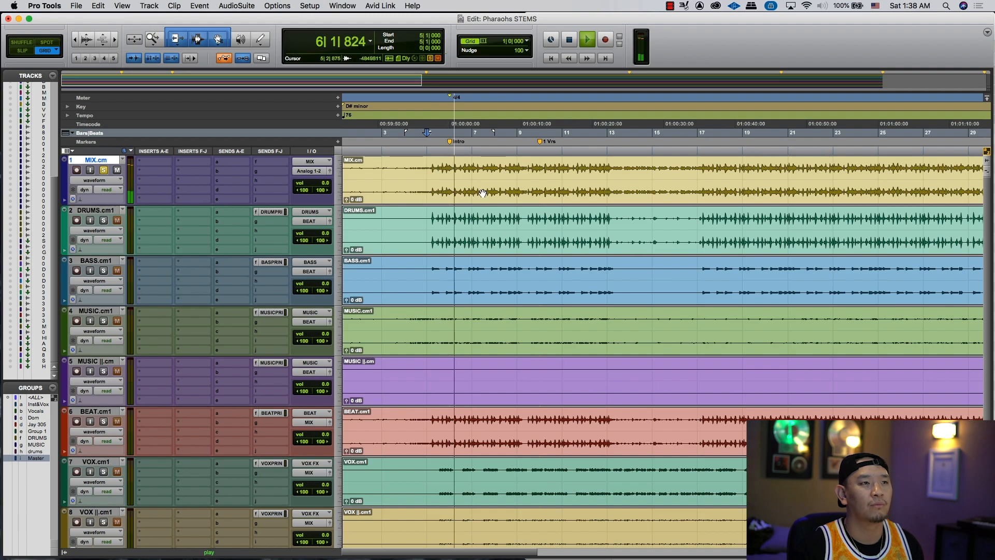
left_click(385, 184)
scroll(444, 264, "down", 3)
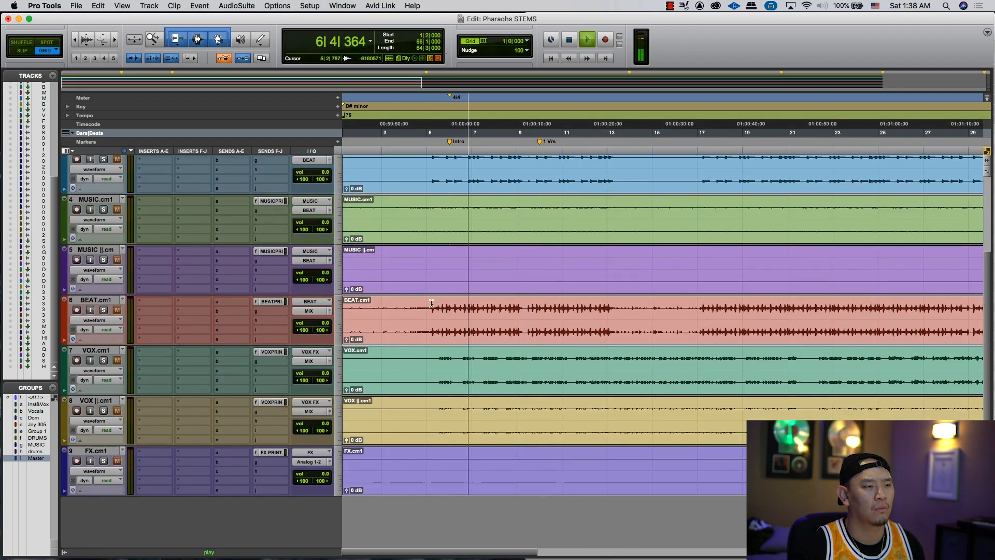
left_click(311, 461)
key("Escape")
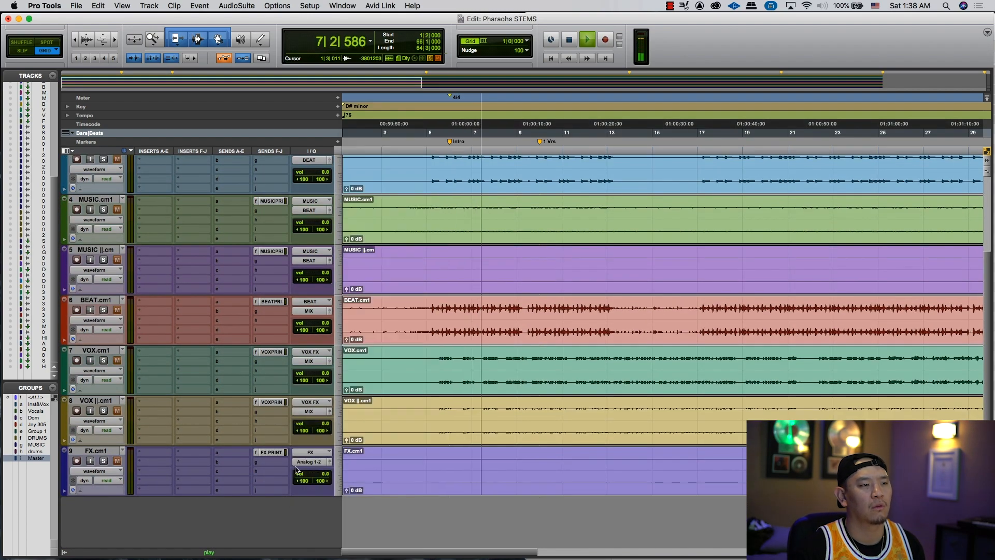
scroll(461, 191, "up", 3)
key("space")
- Solo DRUMS.cm1 in place of MIX.cm and play it from 5|1|000
left_click(430, 243)
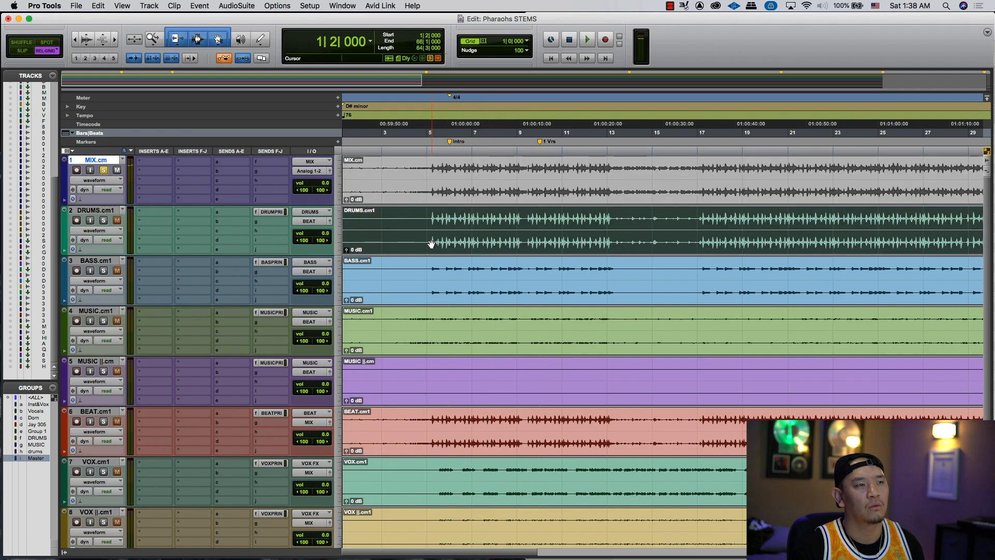
left_click(420, 226)
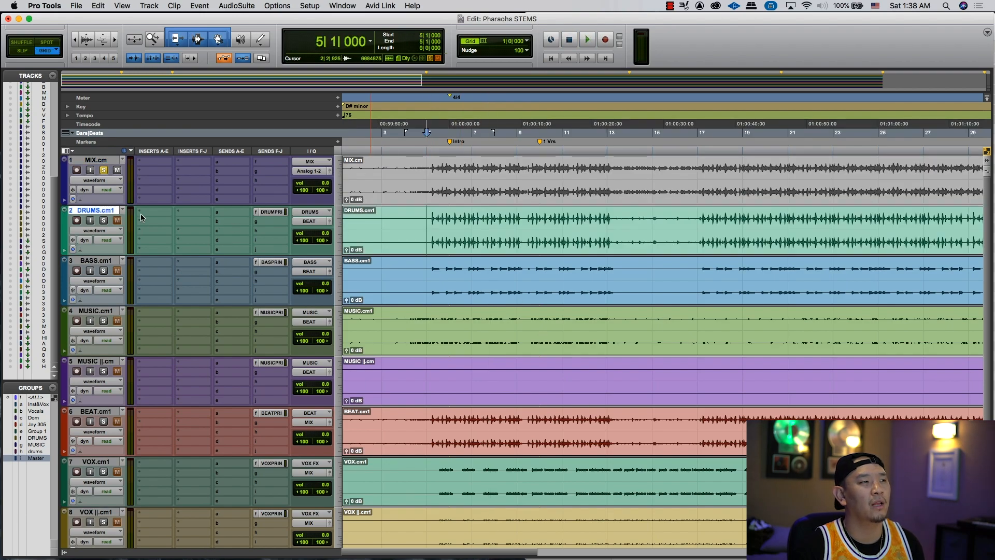
key("s")
key("super+z")
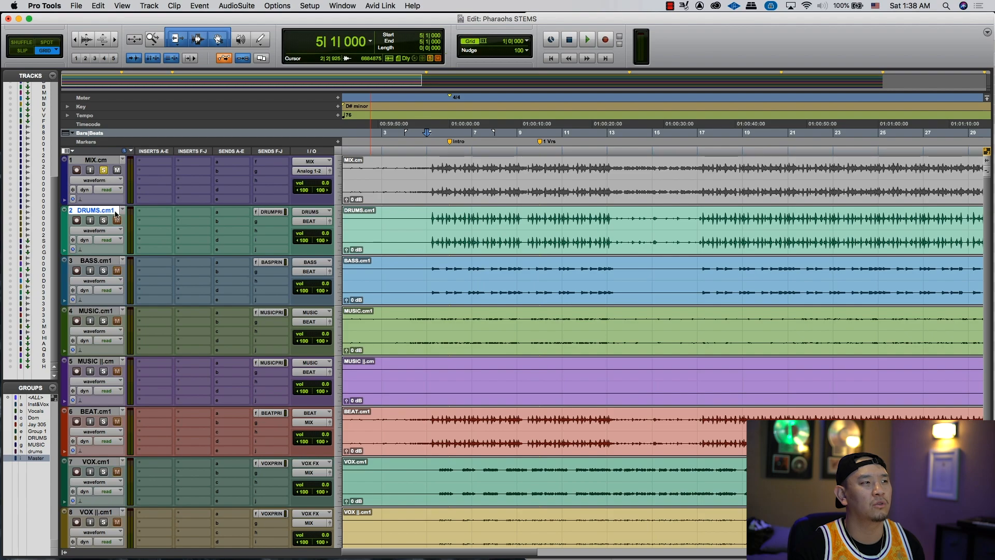
key("space")
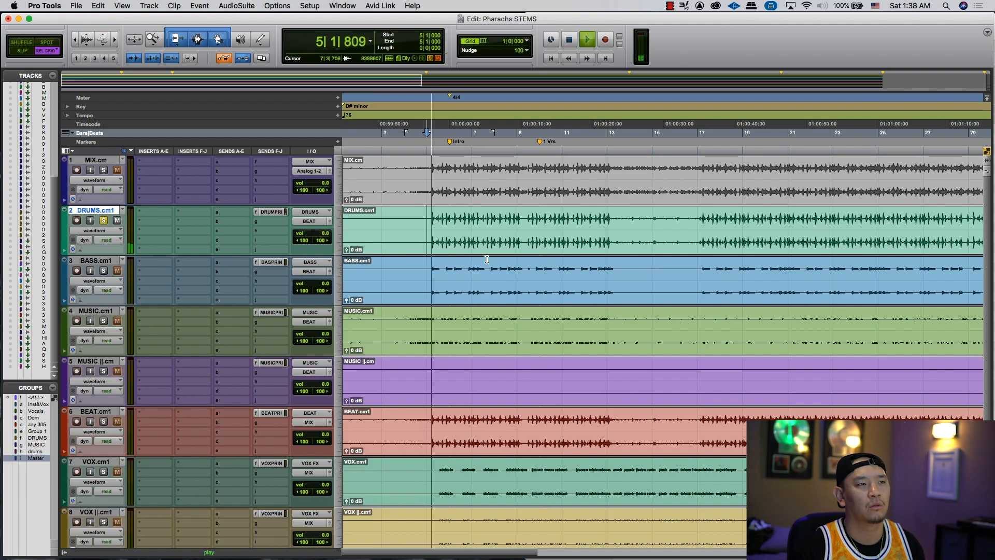
key("space")
- Audition BASS.cm1 and MUSIC.cm1 one at a time in solo from 5|1|000
left_click(103, 221)
left_click(103, 270)
key("space")
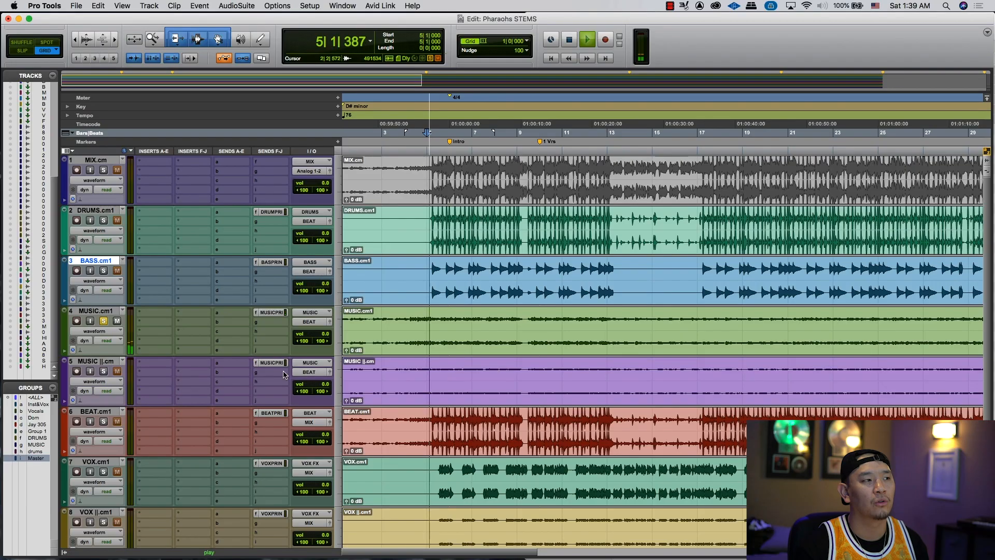
key("space")
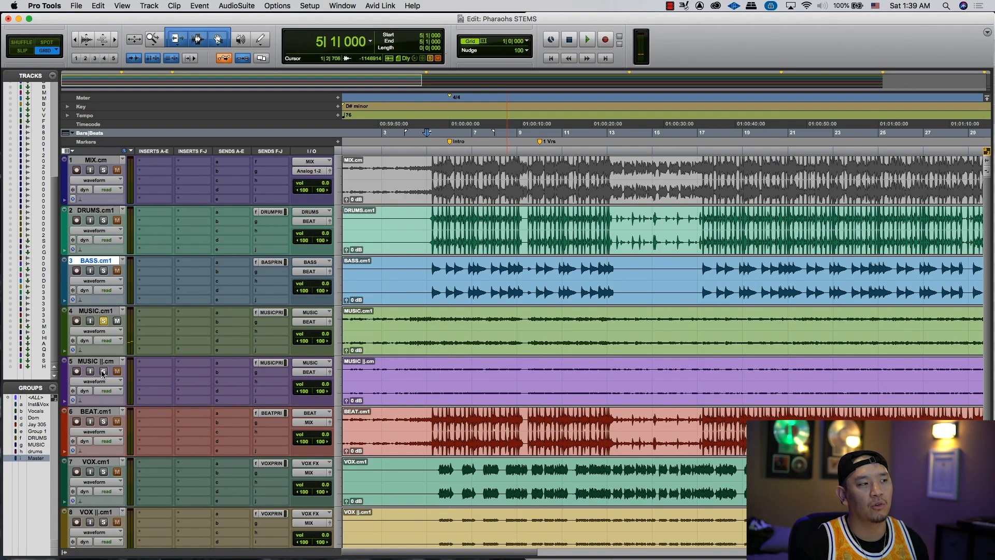
- Audition the MUSIC ||.cm and BEAT.cm1 tracks one at a time in solo from 5|1|000
left_click(103, 322)
key("space")
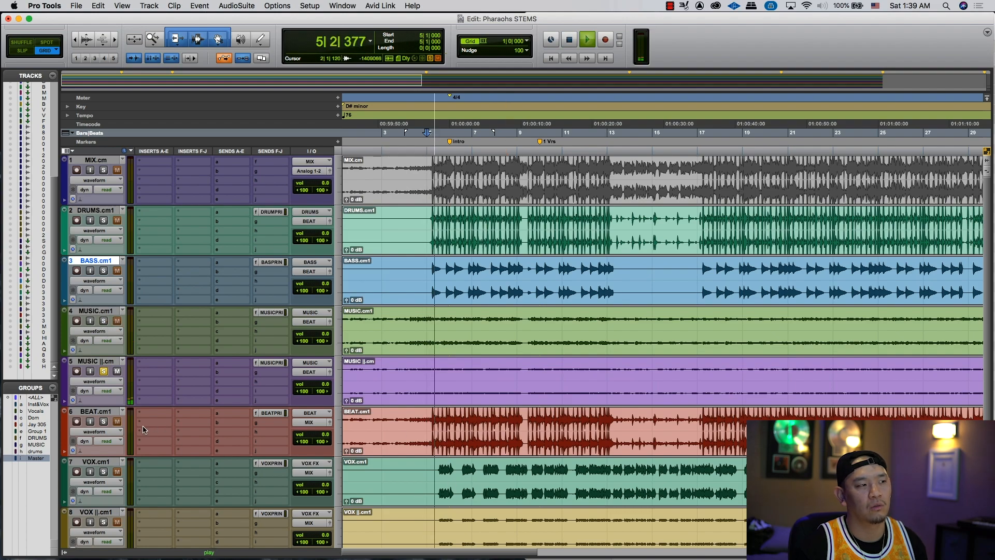
key("space")
left_click(103, 372)
key("space")
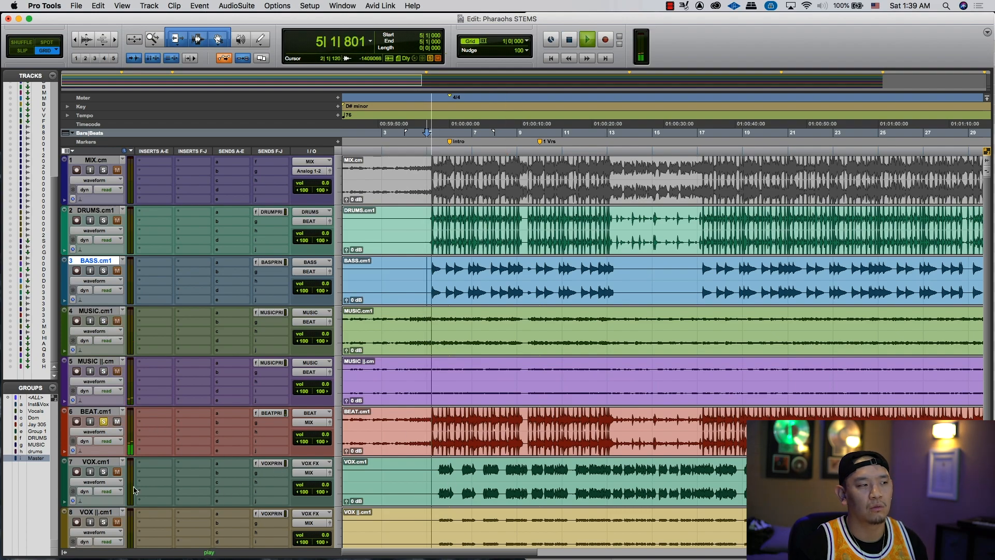
key("space")
- Audition the VOX.cm1 and VOX ||.cm1 tracks one at a time in solo from 5|1|000
left_click(103, 421)
left_click(103, 472)
key("space")
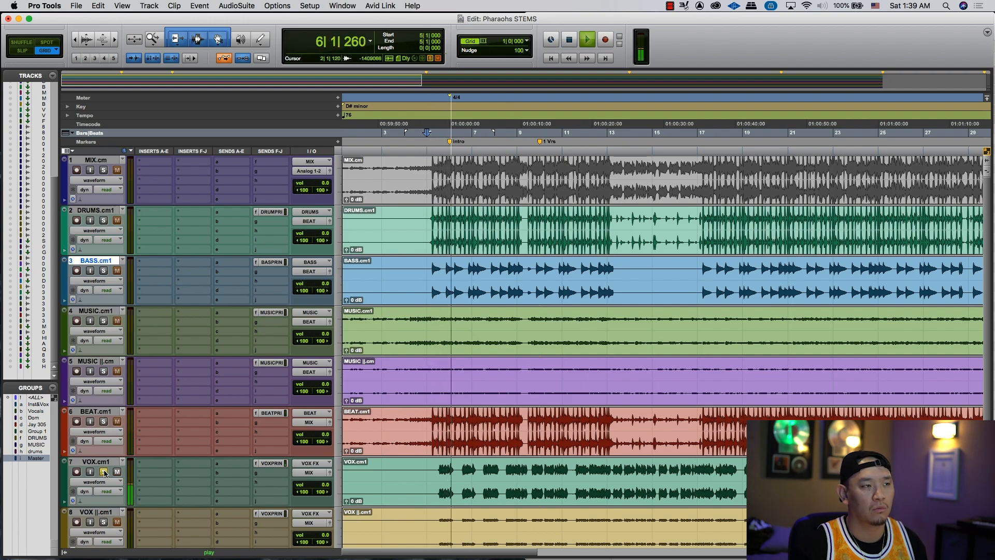
key("space")
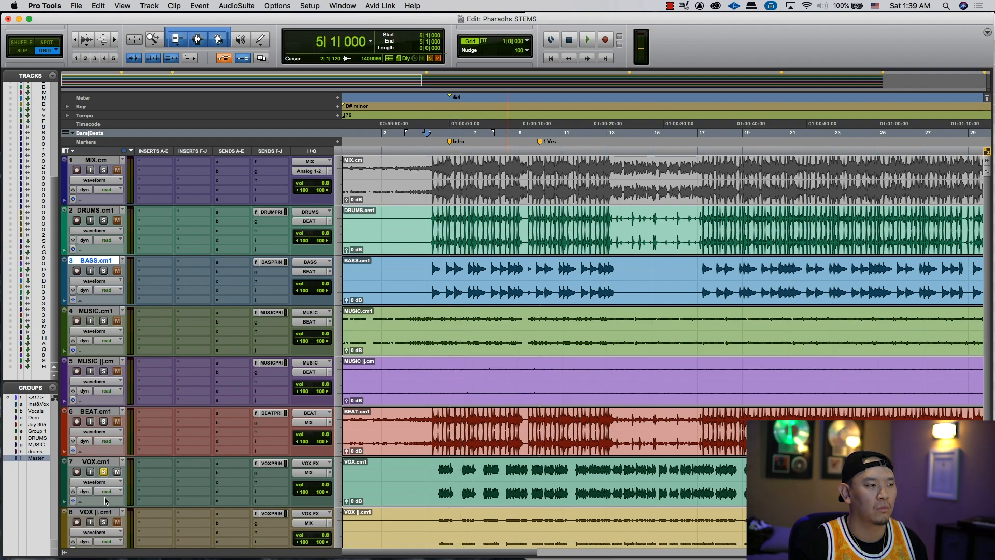
left_click(103, 462)
scroll(104, 472, "down", 3)
key("space")
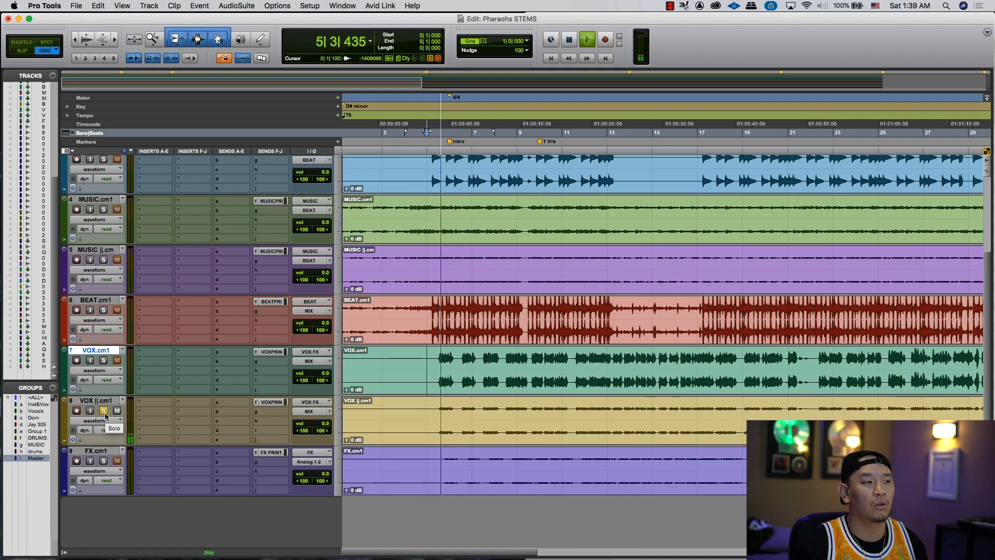
key("space")
- Play FX.cm1 in solo from 5|1|000, then stop playback and clear its solo
left_click(103, 460)
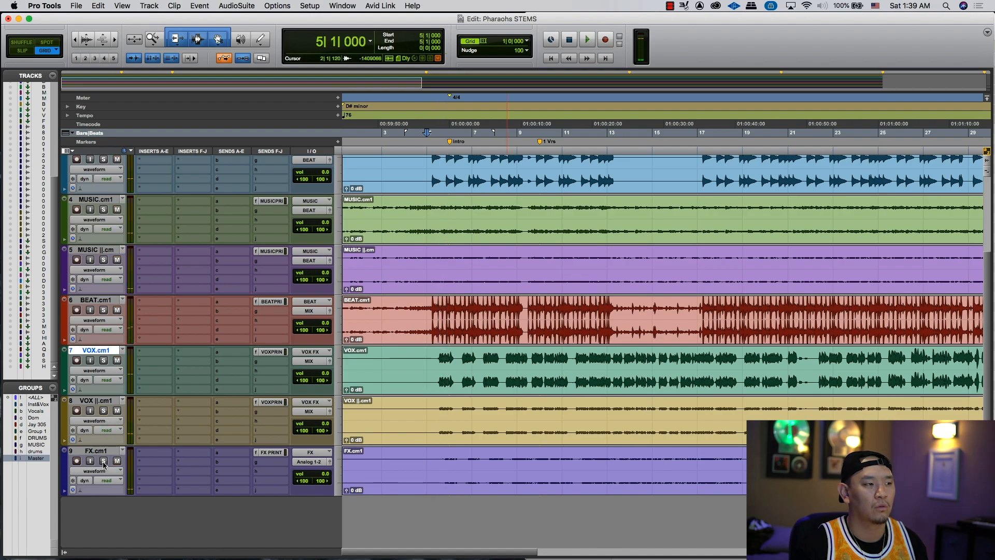
key("space")
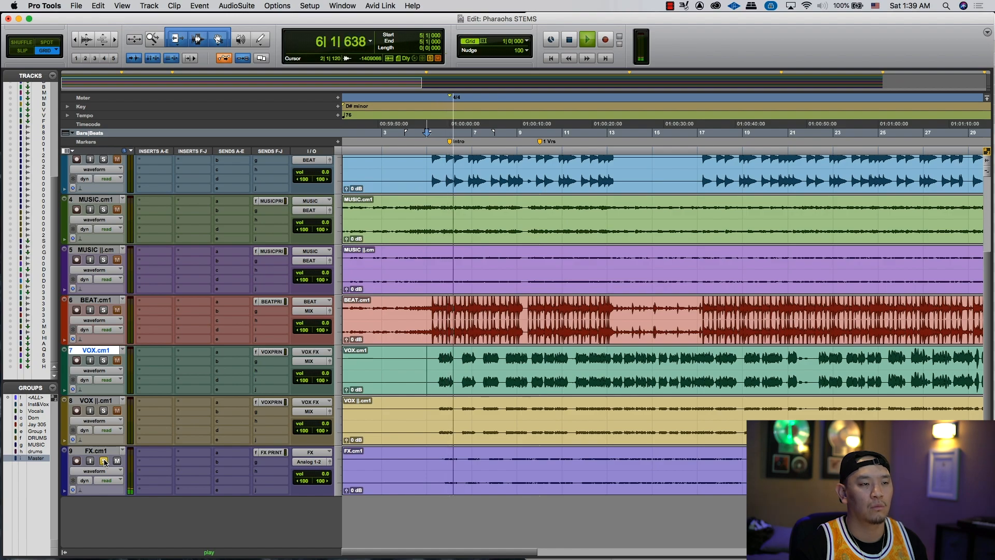
key("space")
left_click(100, 451)
left_click(104, 461)
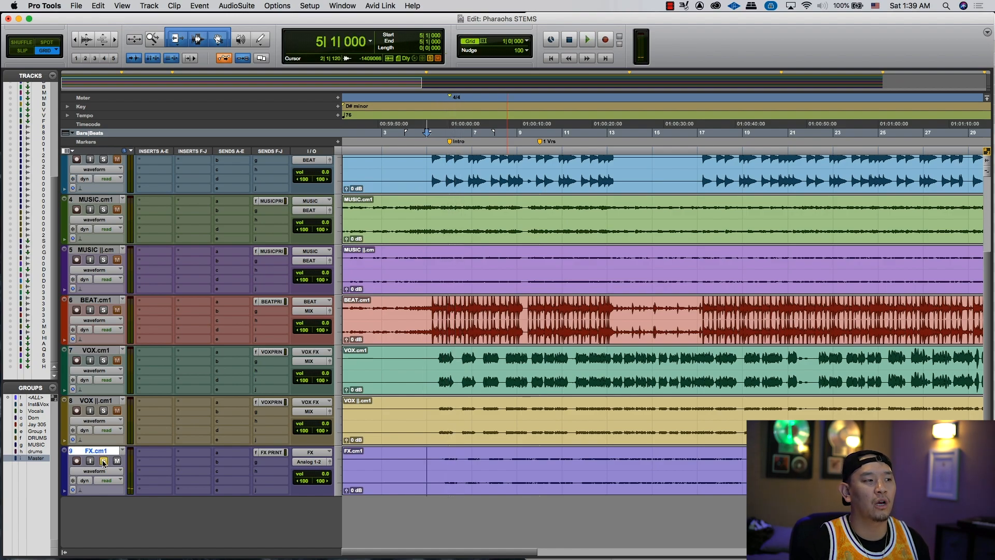
scroll(25, 168, "up", 10)
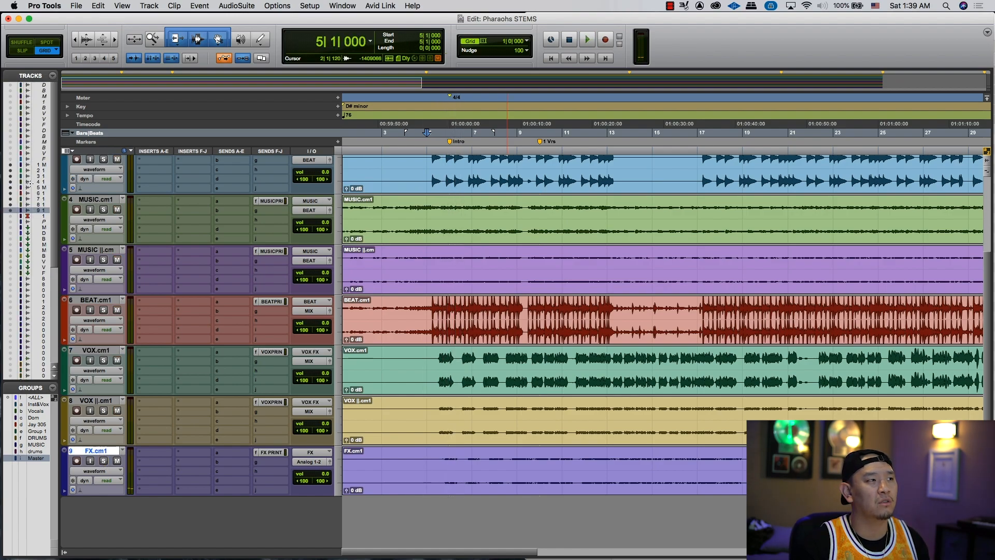
left_click(44, 219)
scroll(44, 222, "down", 10)
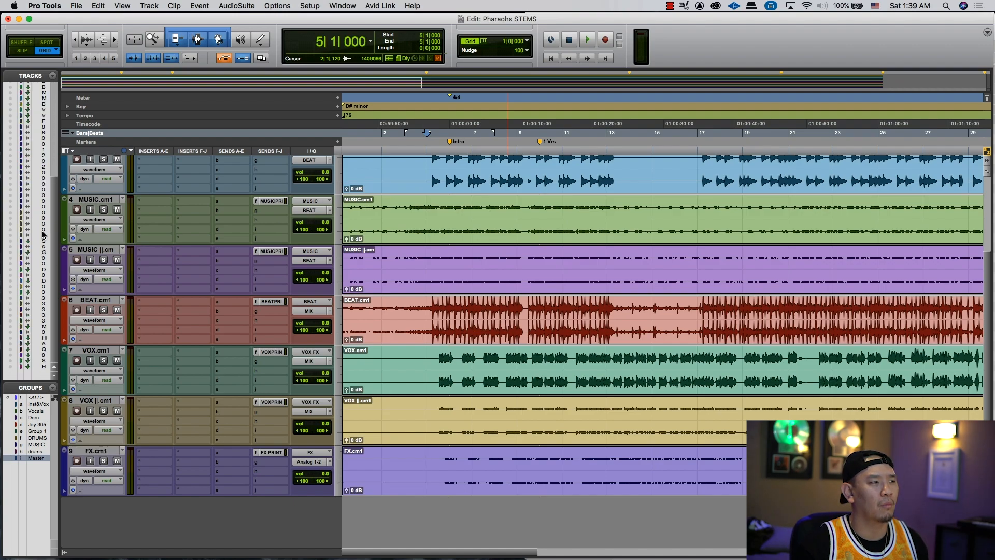
- Make all the original hidden tracks listed below the committed stems inactive
left_click(41, 367, "shift")
right_click(41, 365)
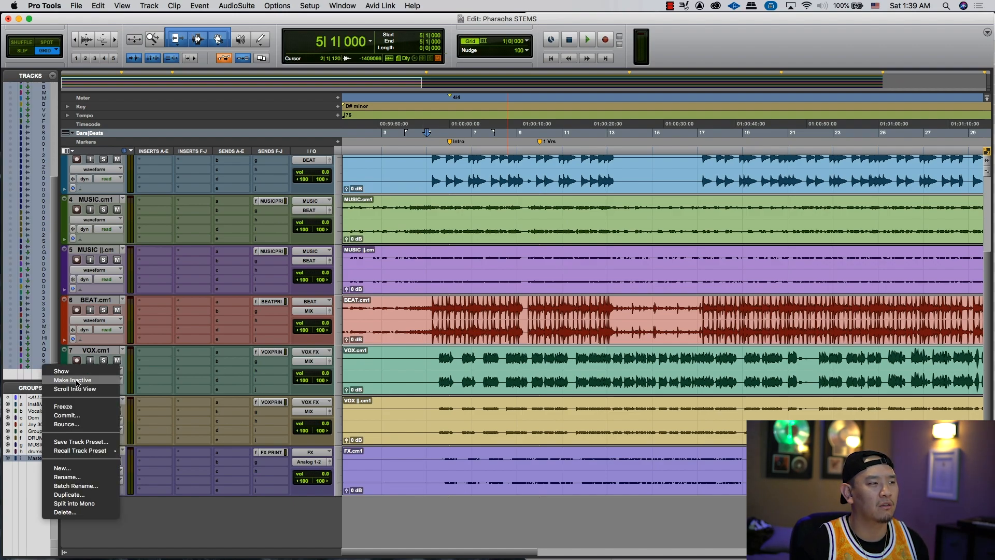
left_click(81, 382)
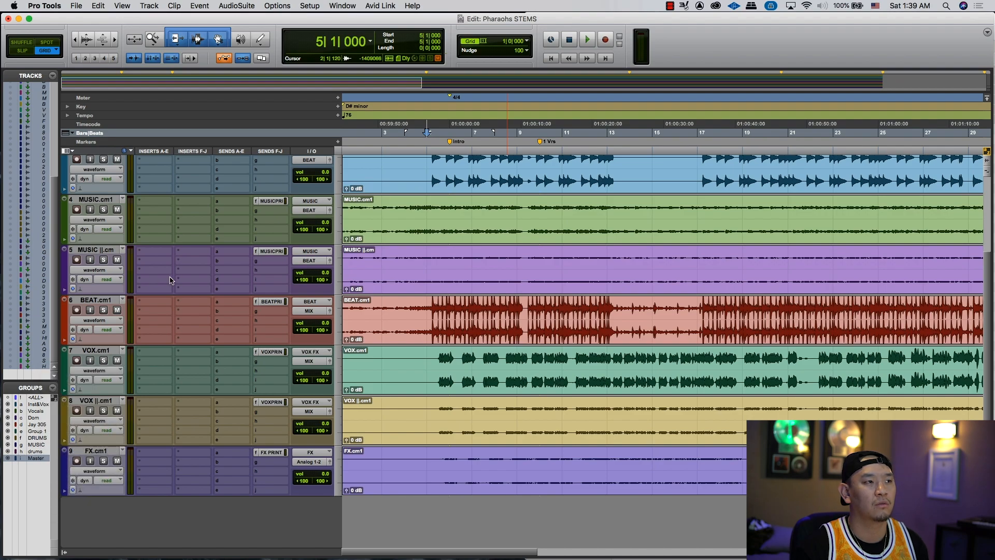
scroll(430, 270, "up", 5)
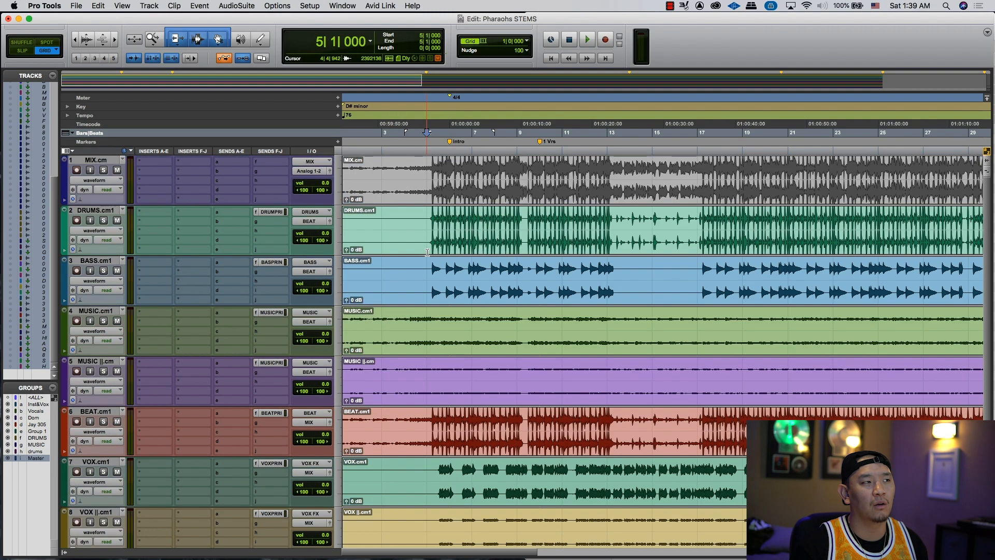
- Check the activation options for the hidden tracks listed above the committed stems
scroll(35, 243, "up", 8)
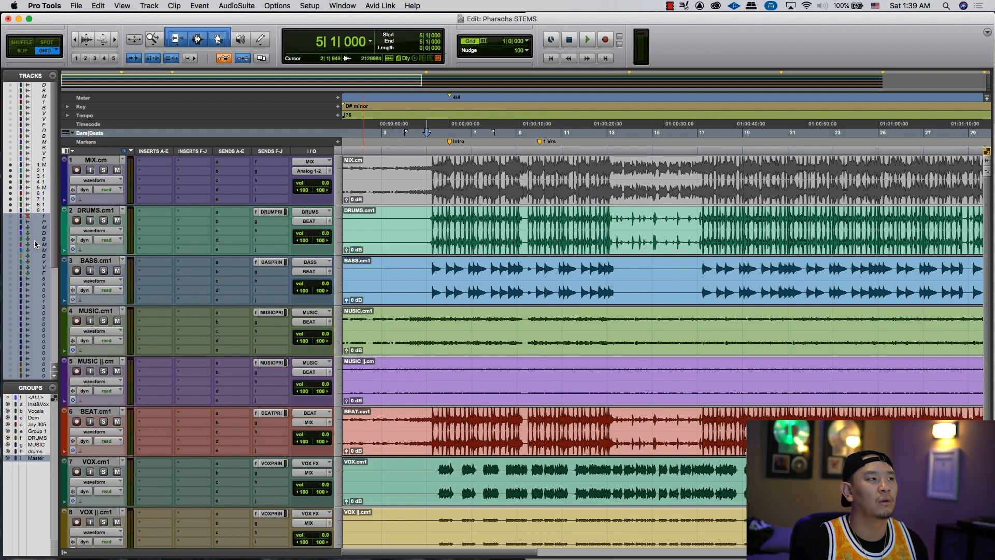
left_click(43, 155)
left_click(42, 85, "shift")
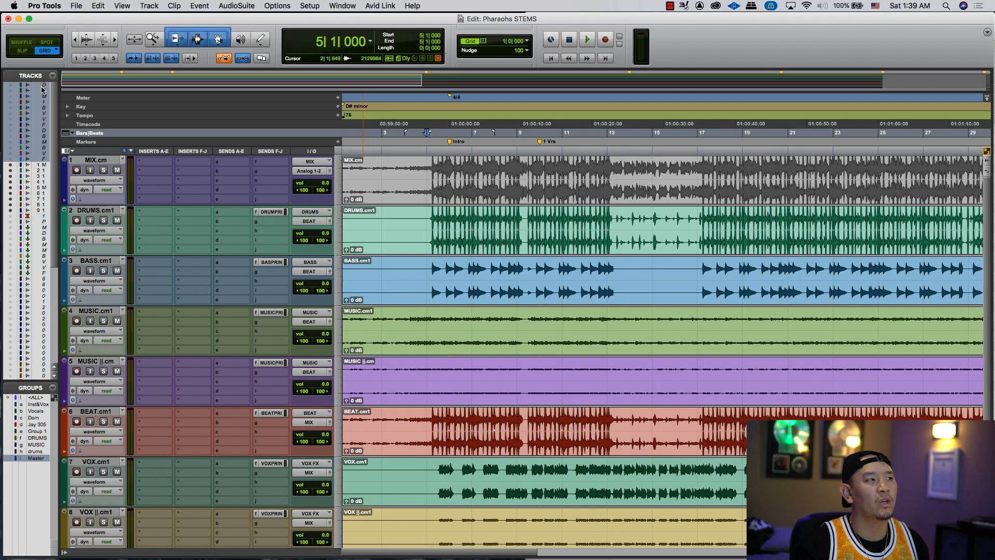
right_click(43, 85)
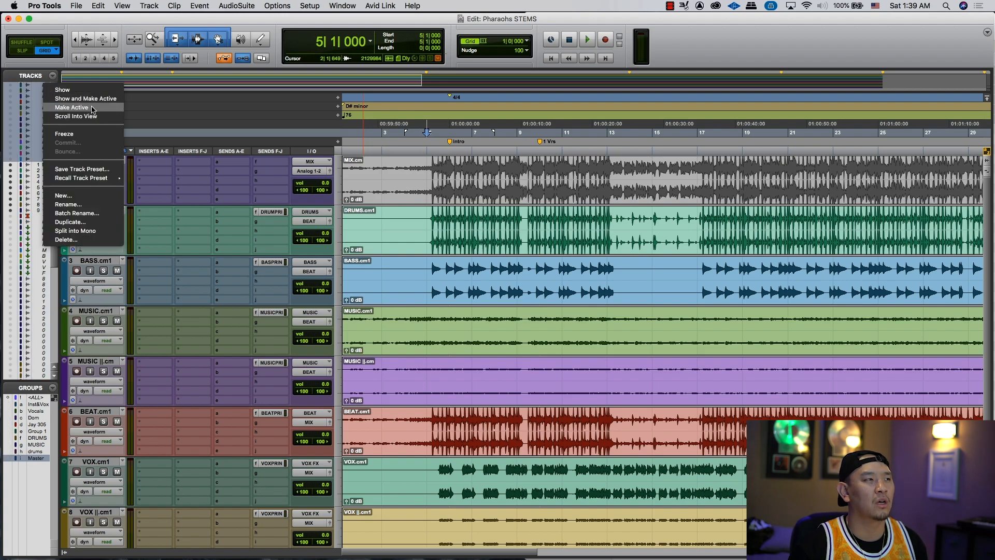
- Solo DRUMS.cm1, select its full length, and set up an offline 24-bit WAV bounce with the file name cleared
left_click(443, 222)
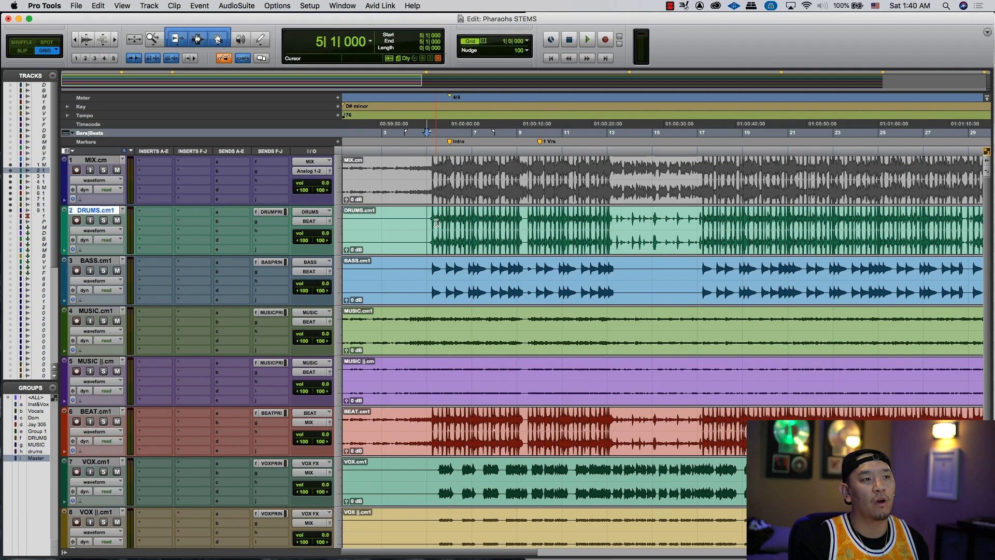
key("shift+s")
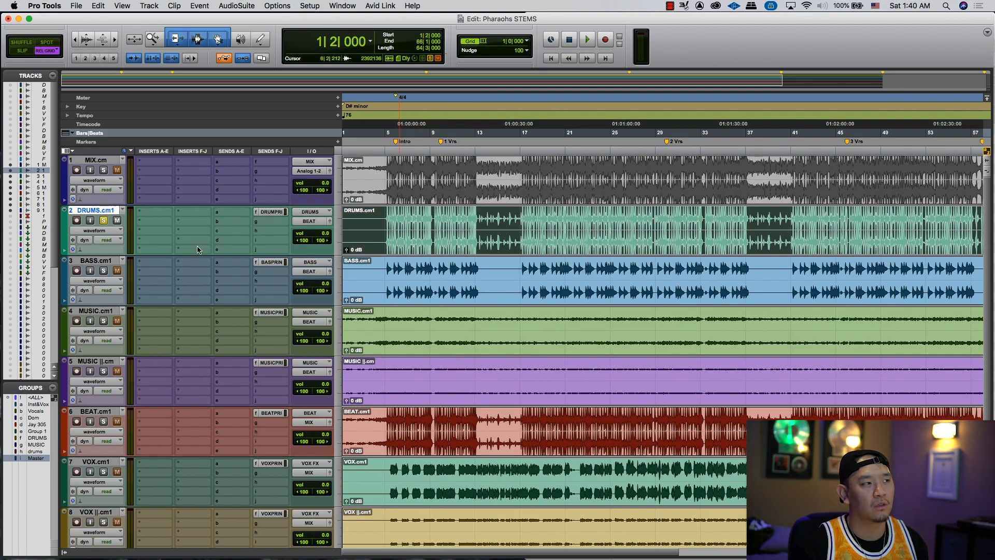
key("super+alt+b")
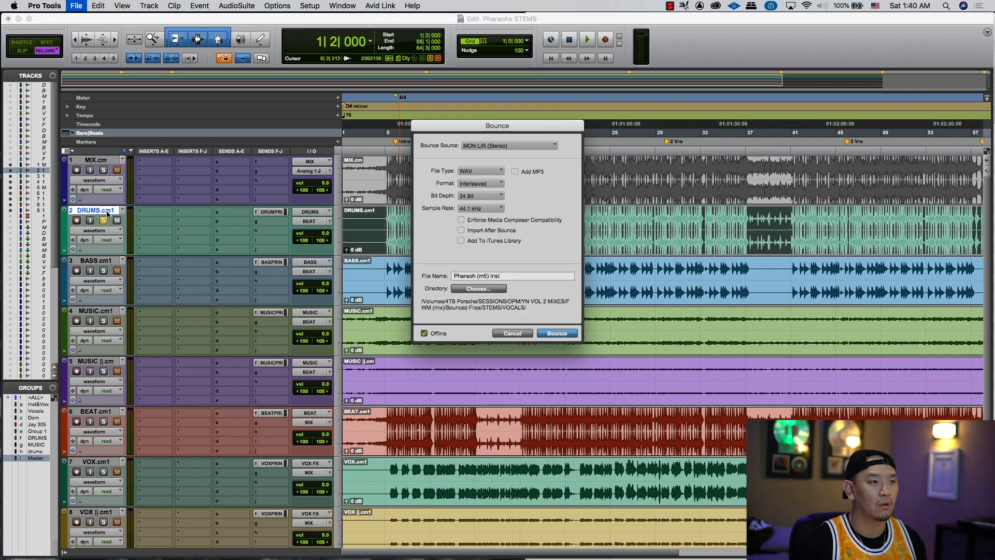
key("BackSpace")
key("BackSpace")
key("BackSpace")
key("BackSpace")
key("BackSpace")
key("BackSpace")
key("BackSpace")
key("BackSpace")
key("BackSpace")
key("BackSpace")
key("BackSpace")
key("BackSpace")
key("BackSpace")
key("BackSpace")
key("BackSpace")
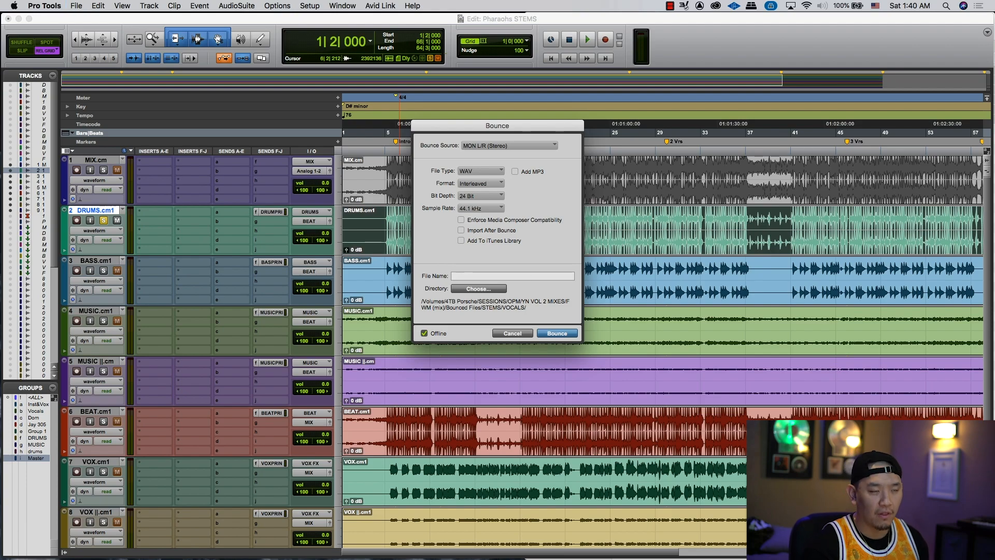
key("Return")
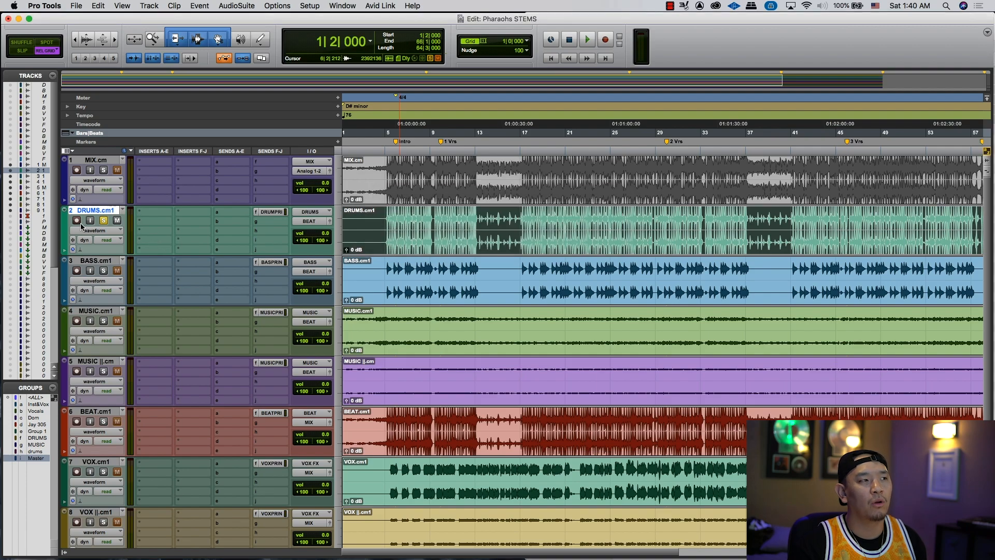
- Clear the DRUMS.cm1 solo, solo BEAT.cm1, VOX.cm1, VOX ||.cm1 and FX.cm1, and play them from 5|1|000
left_click(103, 221)
scroll(108, 335, "down", 5)
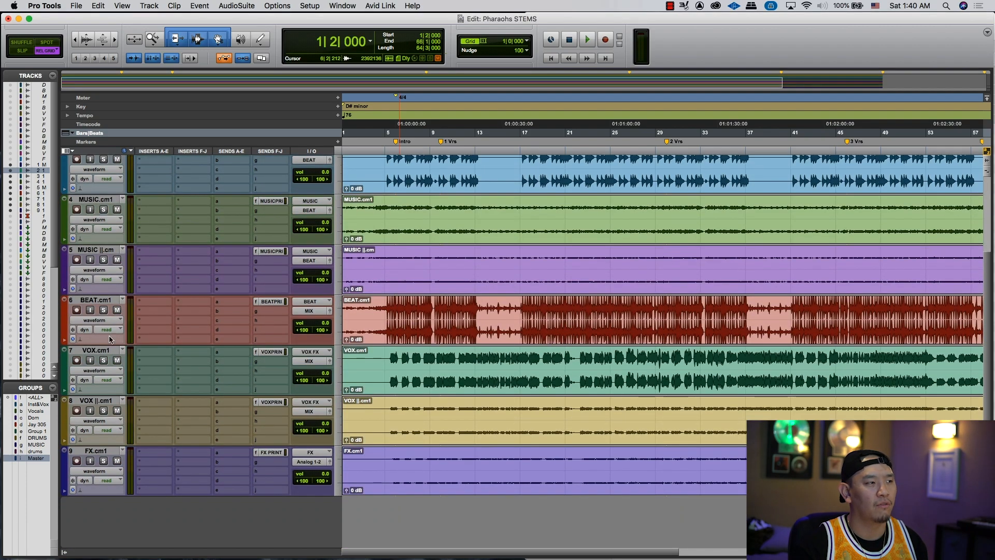
left_click(104, 310)
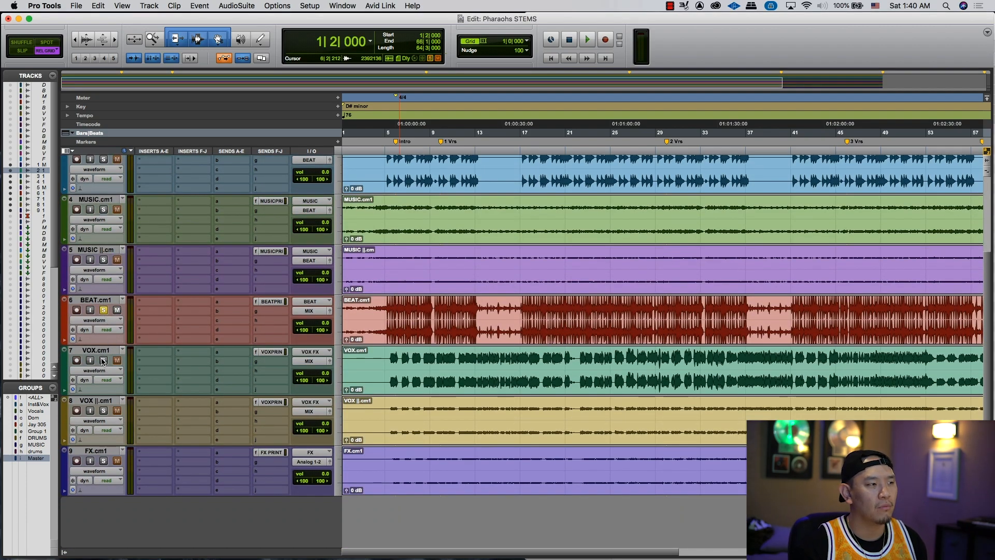
left_click(387, 357)
key("super+bracketright")
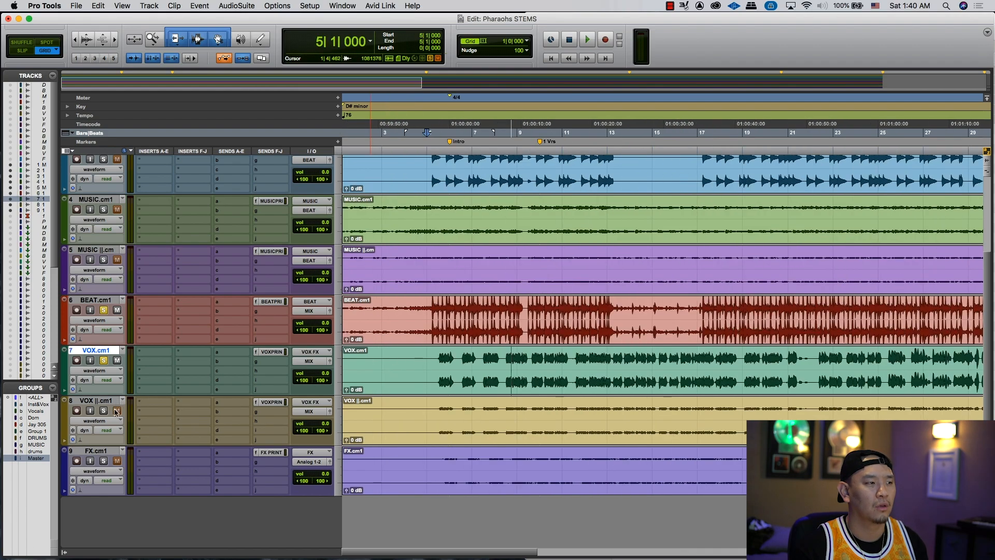
key("space")
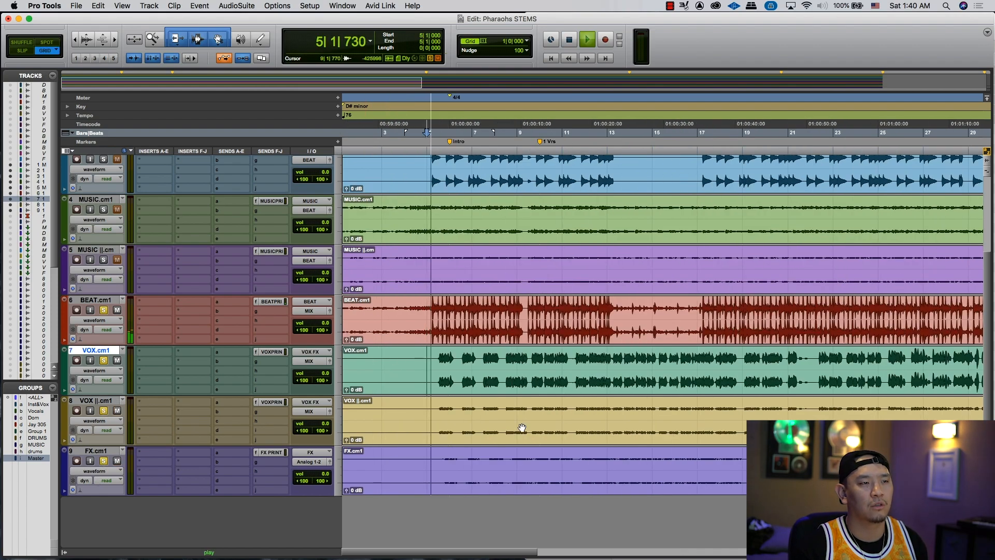
key("super+bracketright")
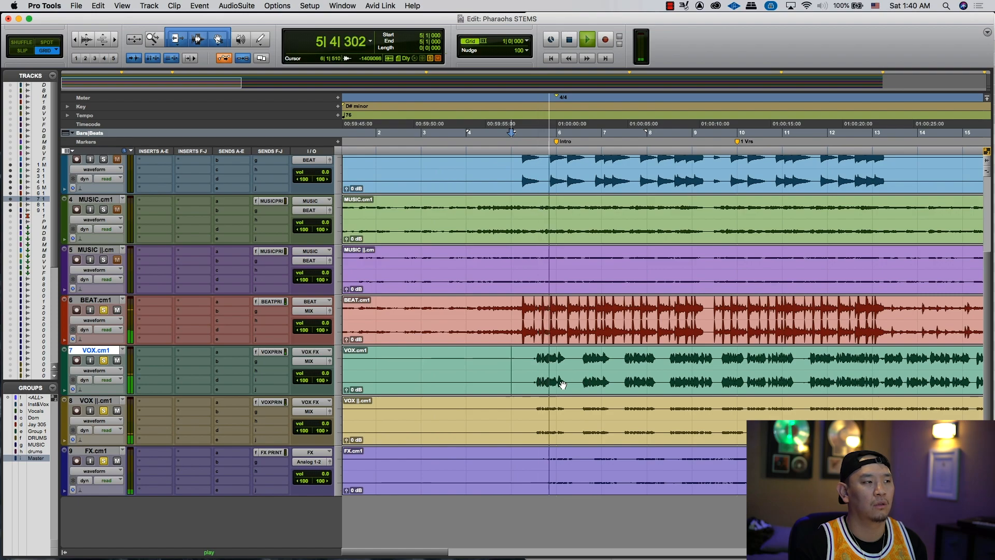
- Route the outputs of BEAT.cm1, VOX.cm1, VOX ||.cm1 and FX.cm1 to Analog 1-2
left_click(97, 301, "shift")
left_click(96, 451, "shift")
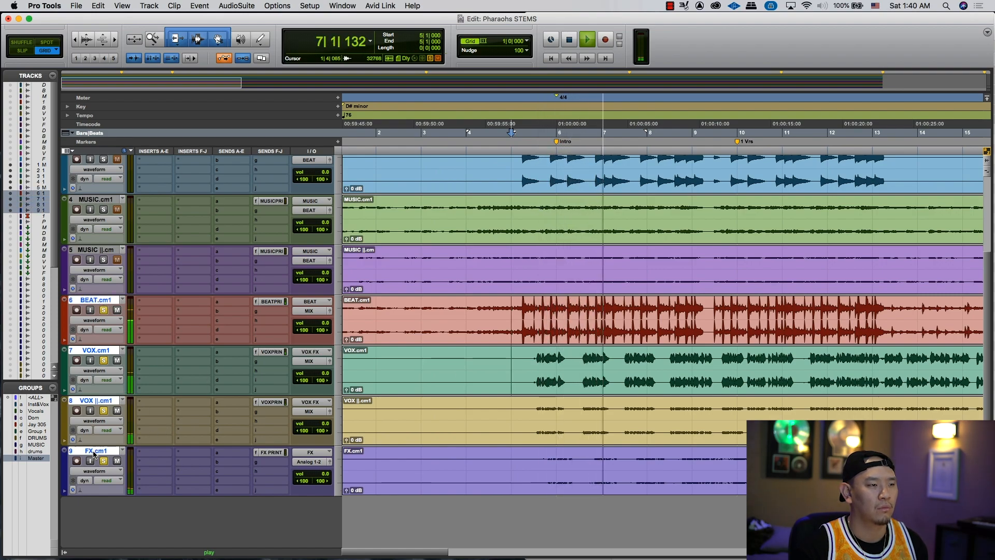
left_click(310, 462)
mouse_move(342, 463)
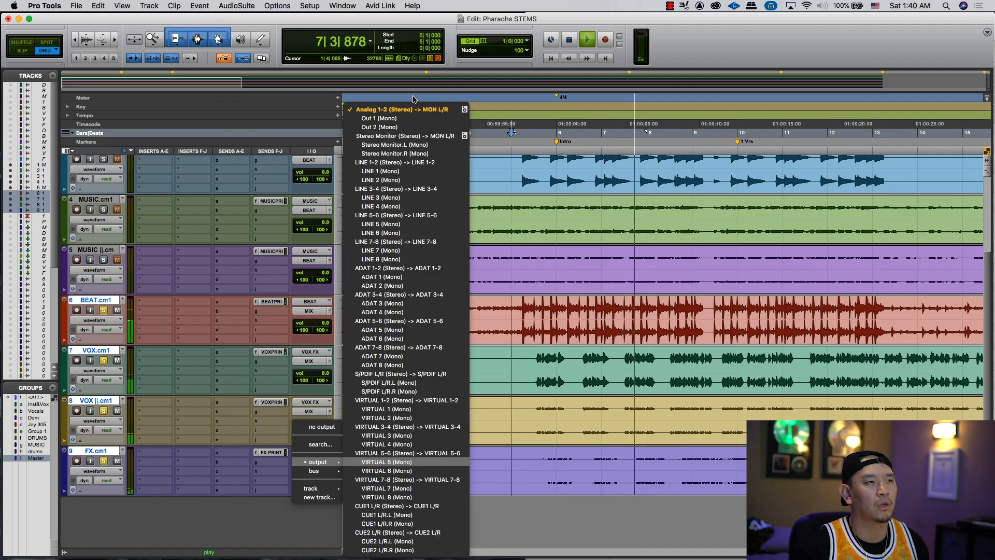
left_click(401, 110)
key("space")
key("space")
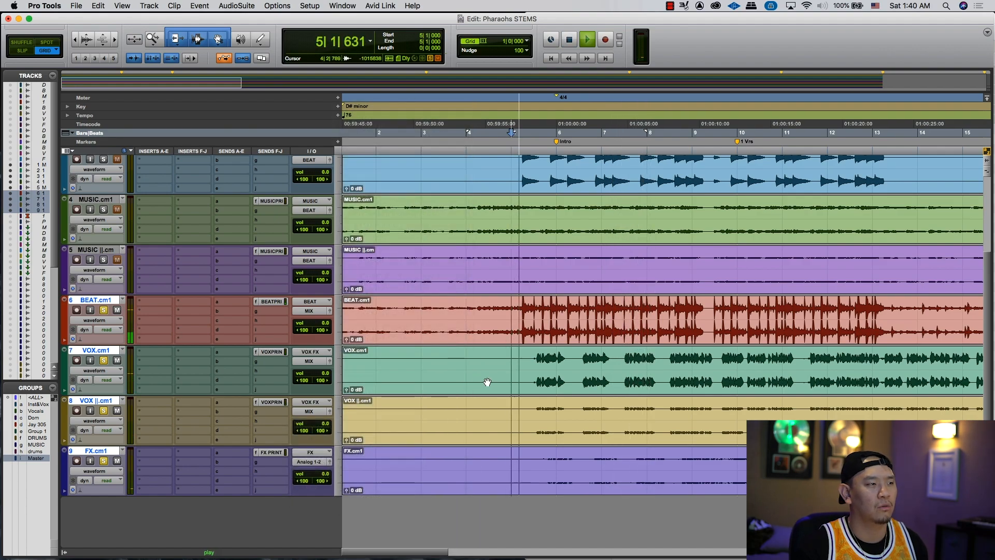
key("space")
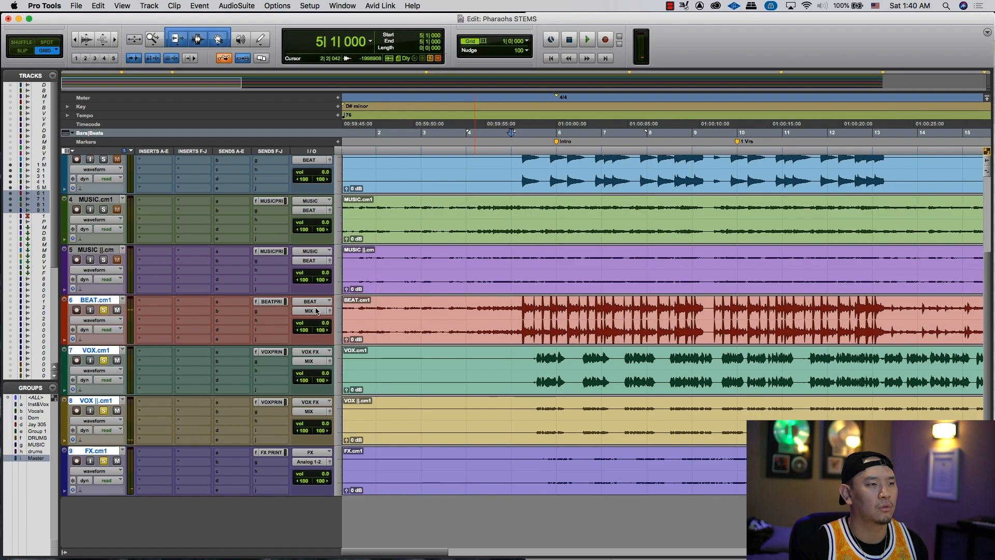
left_click(310, 310)
mouse_move(318, 311)
left_click(401, 110, "alt+shift")
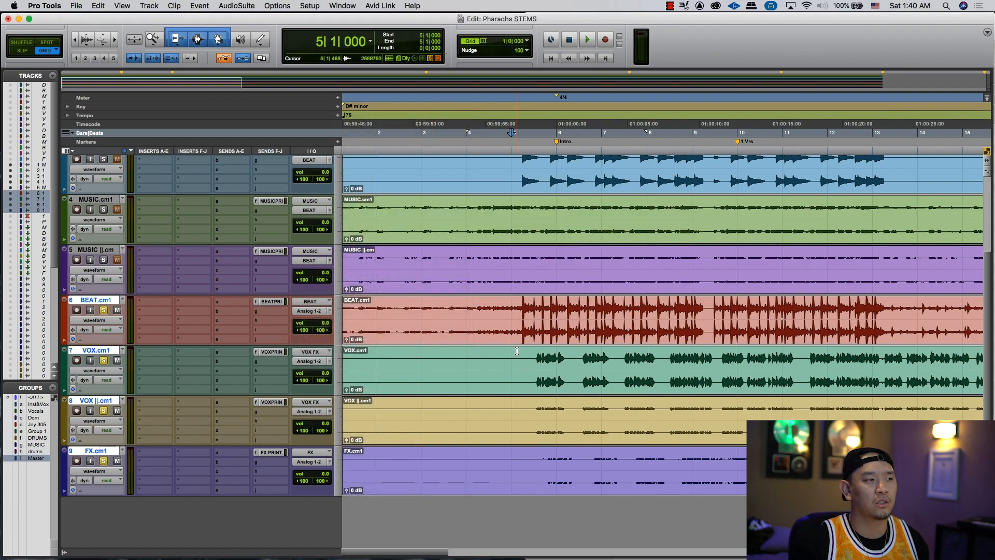
- Switch to Slip mode and play the four soloed stems from 5|3|268, then again from 8|2|650
key("space")
key("F2")
left_click(537, 360)
key("t")
key("t")
key("t")
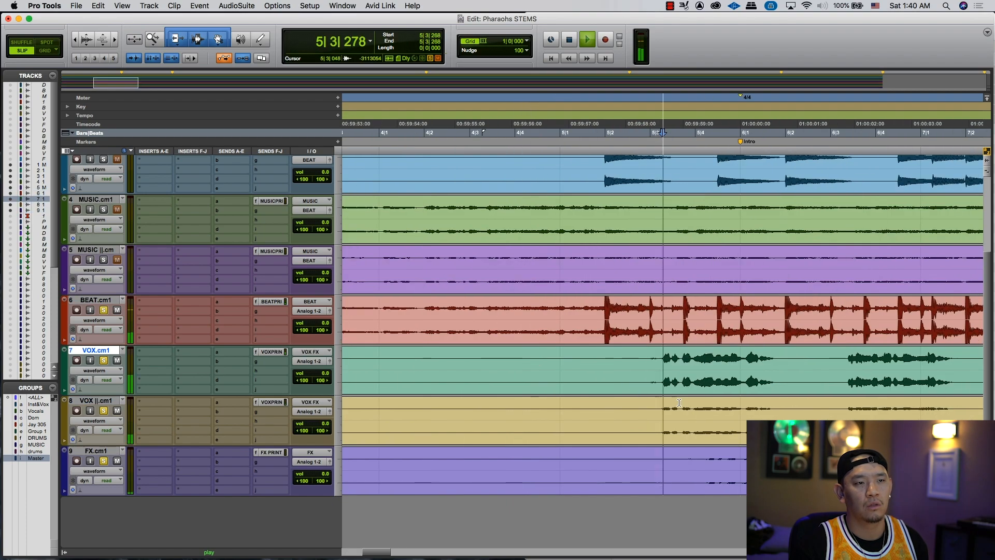
key("r")
scroll(729, 390, "right", 5)
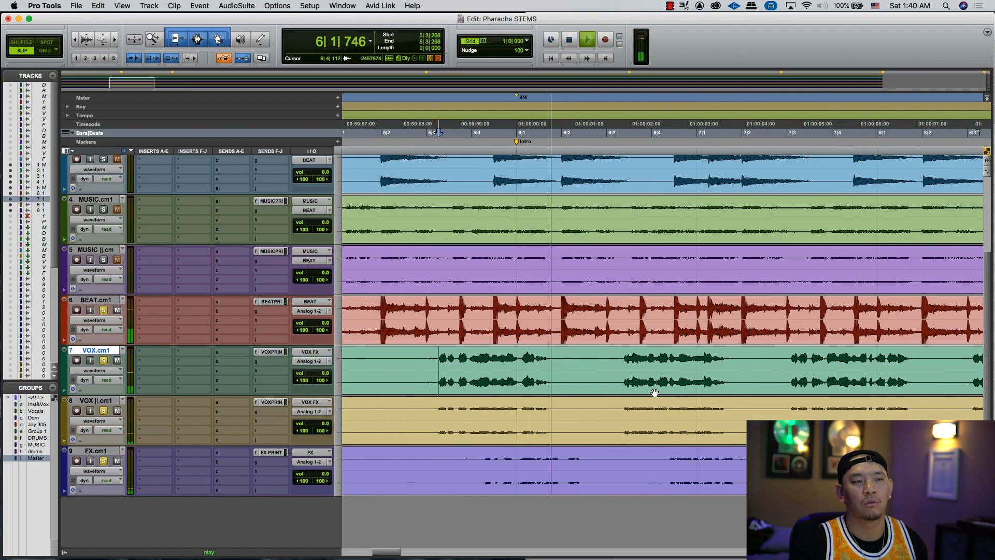
key("r")
key("r")
key("space")
left_click(667, 369)
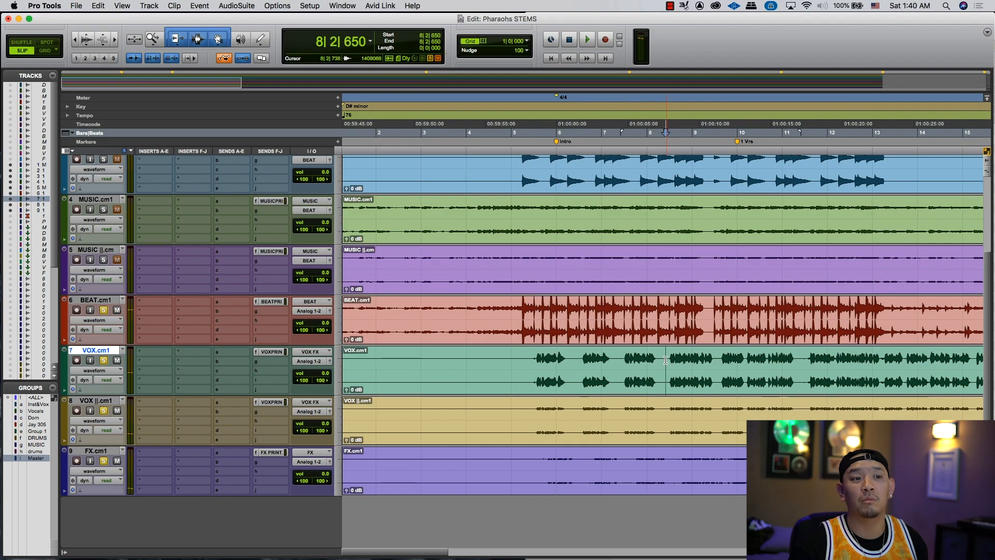
key("space")
key("t")
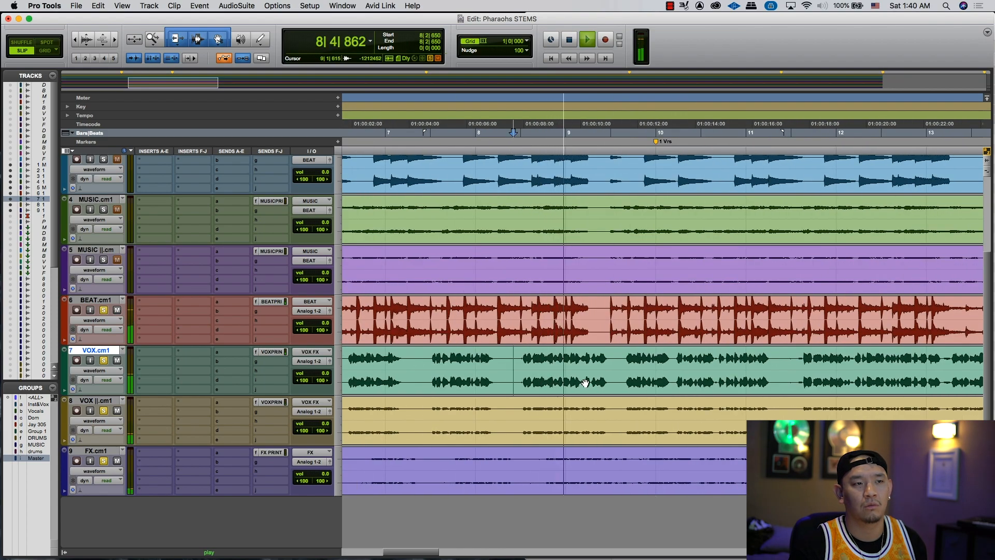
- Try deleting the stretch from 9|1|662 to 9|2|105 on VOX.cm1 alone, audition the gap, and undo the deletion
left_click(584, 356)
key("space")
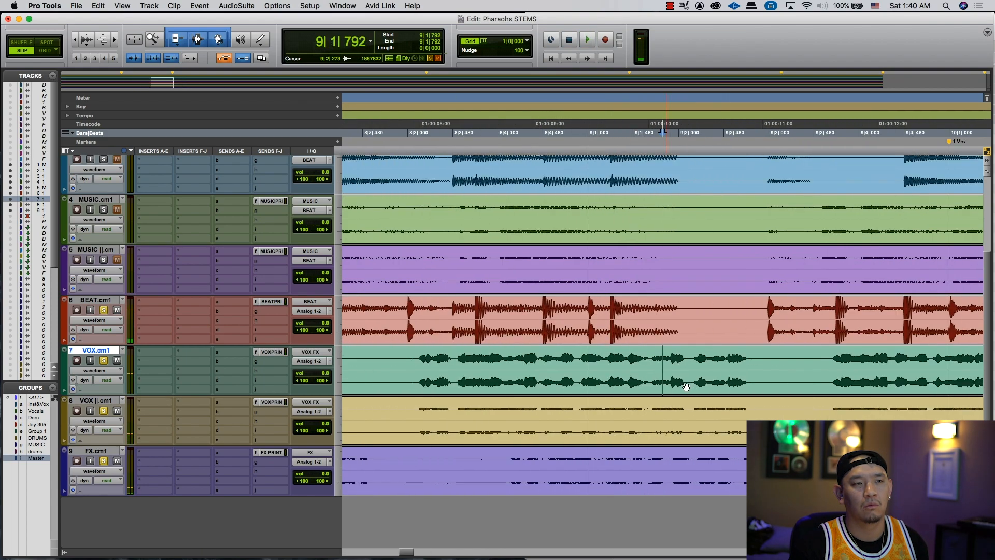
key("t")
key("t")
key("t")
left_click_drag(639, 362, 714, 375)
key("Delete")
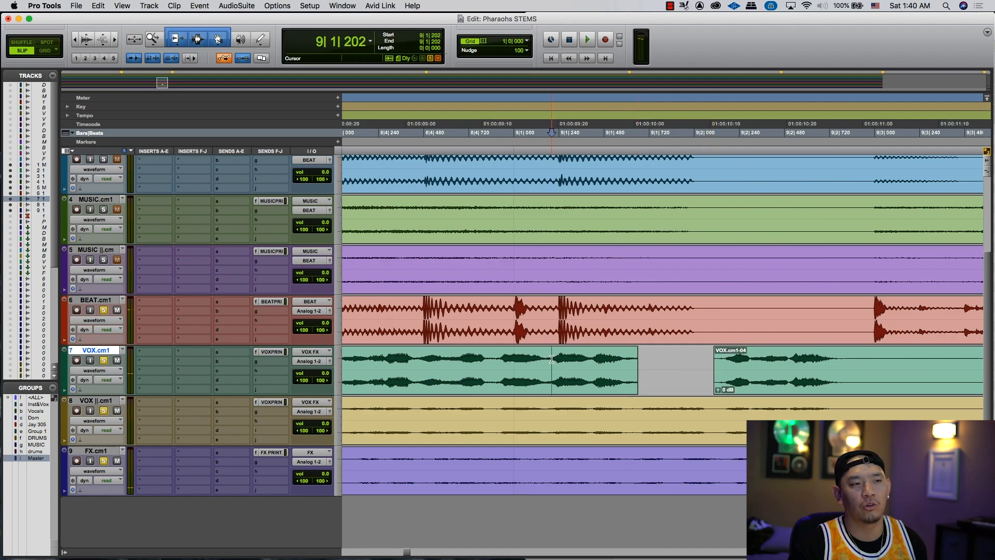
key("space")
key("space")
key("super+z")
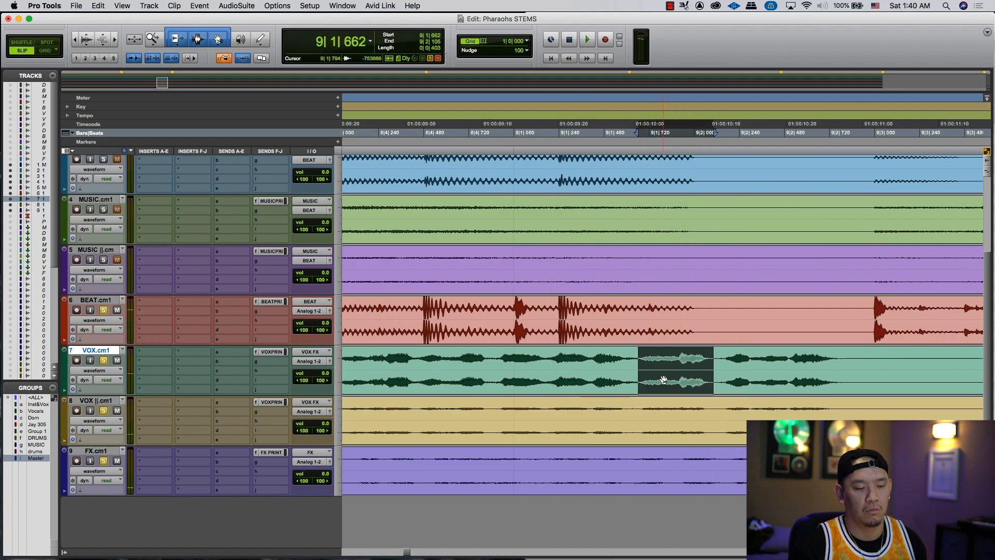
- Delete the same stretch after 9|1|662 from VOX.cm1, VOX ||.cm1 and FX.cm1 together, and play across the gap from 9|1|350
key("shift+semicolon")
key("shift+semicolon")
key("Delete")
left_click(580, 358)
key("space")
key("r")
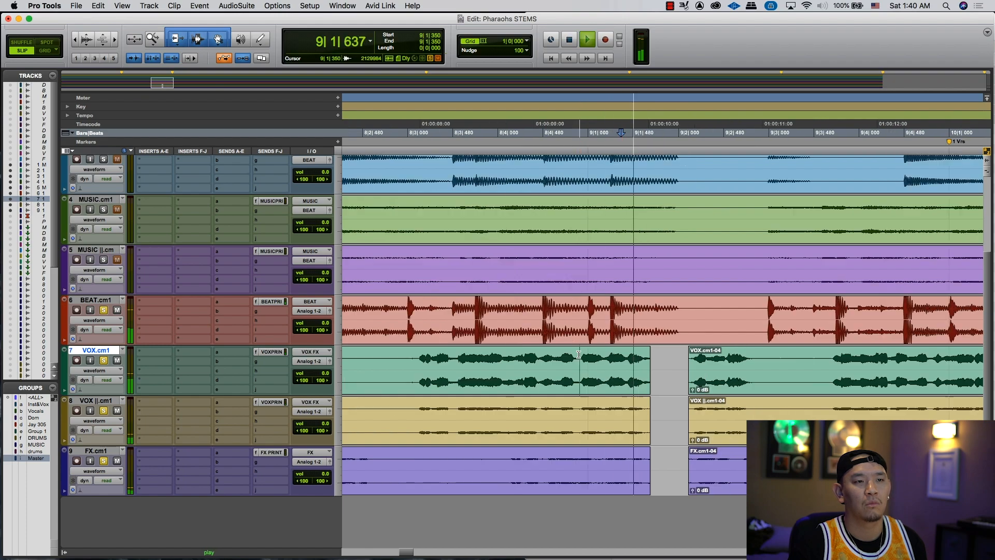
key("space")
key("r")
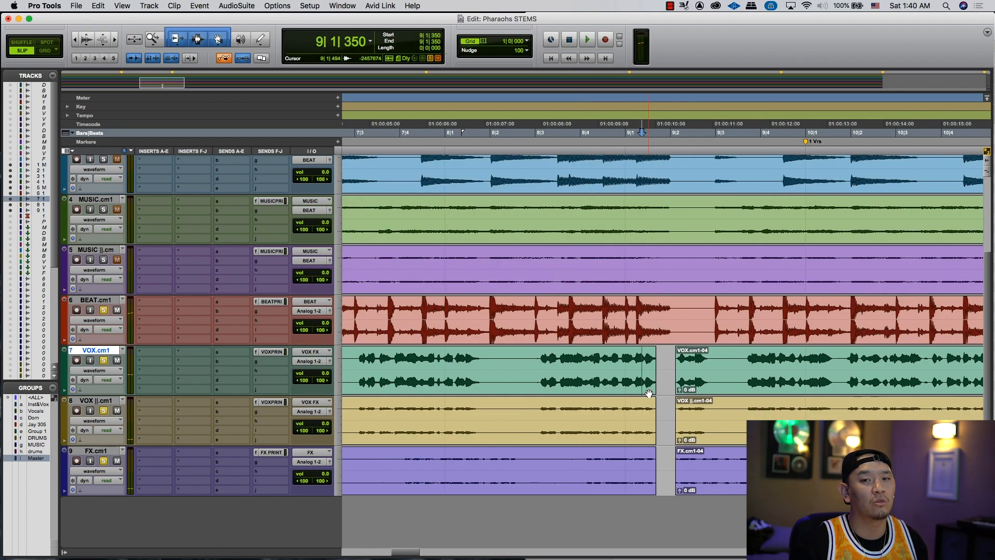
- Switch back to Grid mode and play the soloed beat, vocal and effects stems from 5|1|000
key("F4")
left_click(629, 319)
key("r")
key("r")
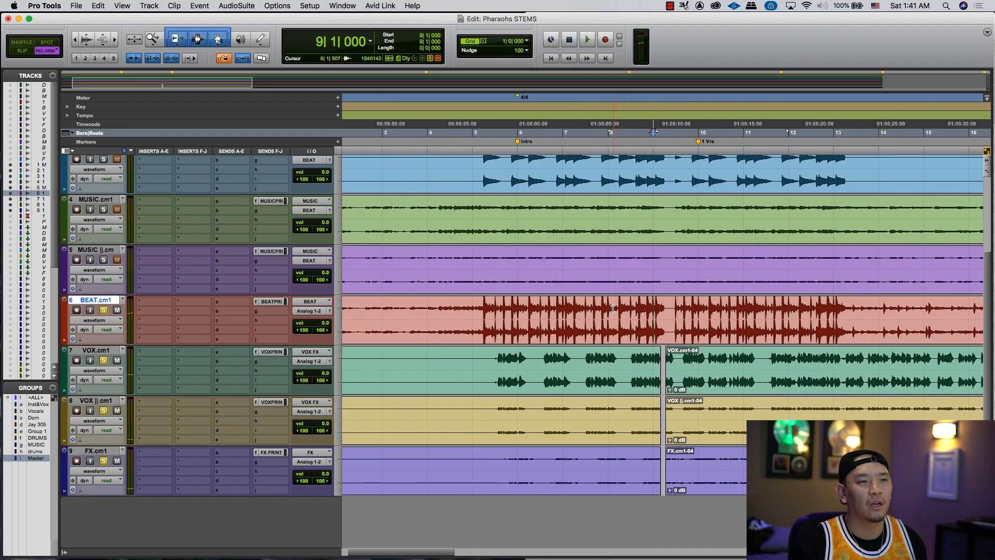
left_click(612, 308)
key("space")
left_click(518, 365)
key("space")
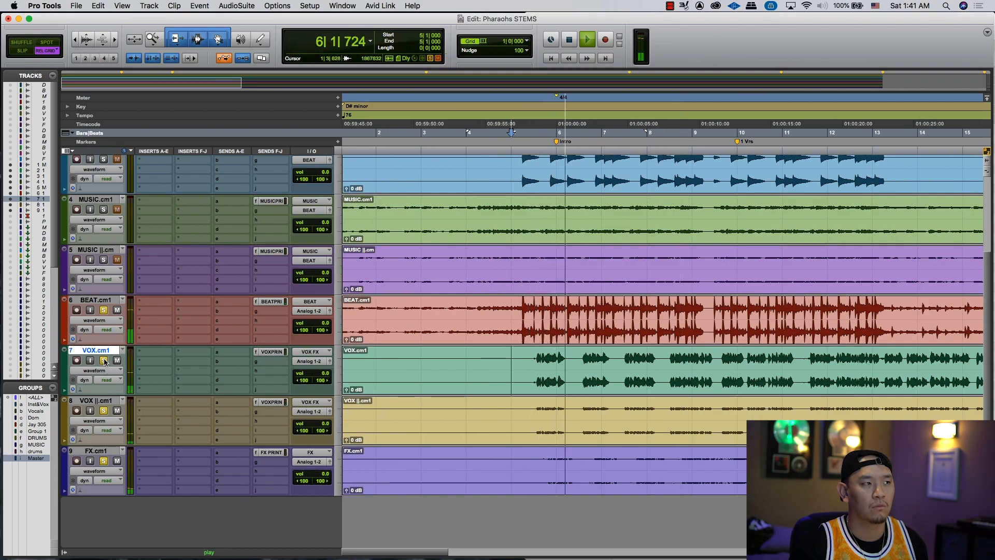
- Stop playback, clear all solos, solo only VOX.cm1 and DRUMS.cm1, and play them from 5|1|000
key("space")
left_click(104, 360, "alt")
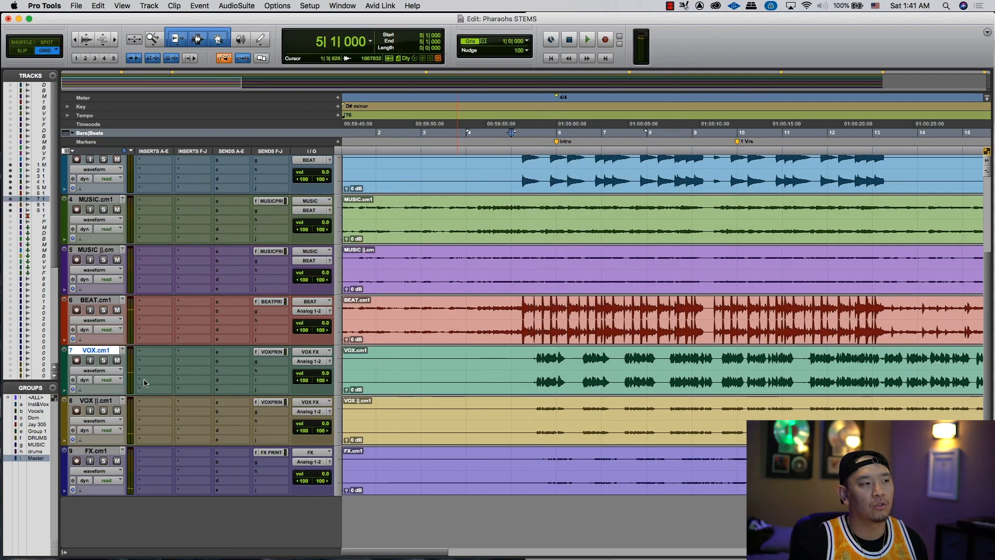
left_click(106, 360)
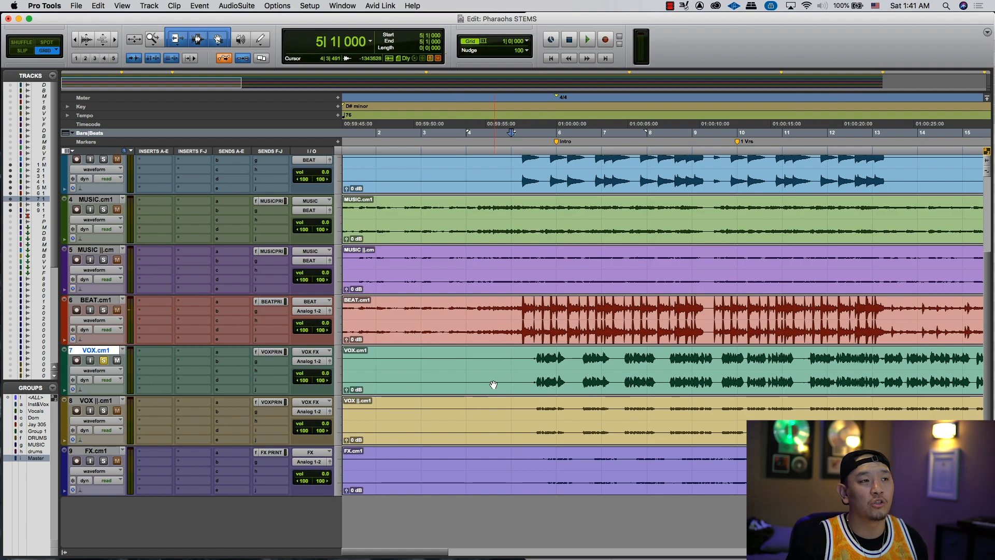
scroll(493, 385, "up", 3)
key("space")
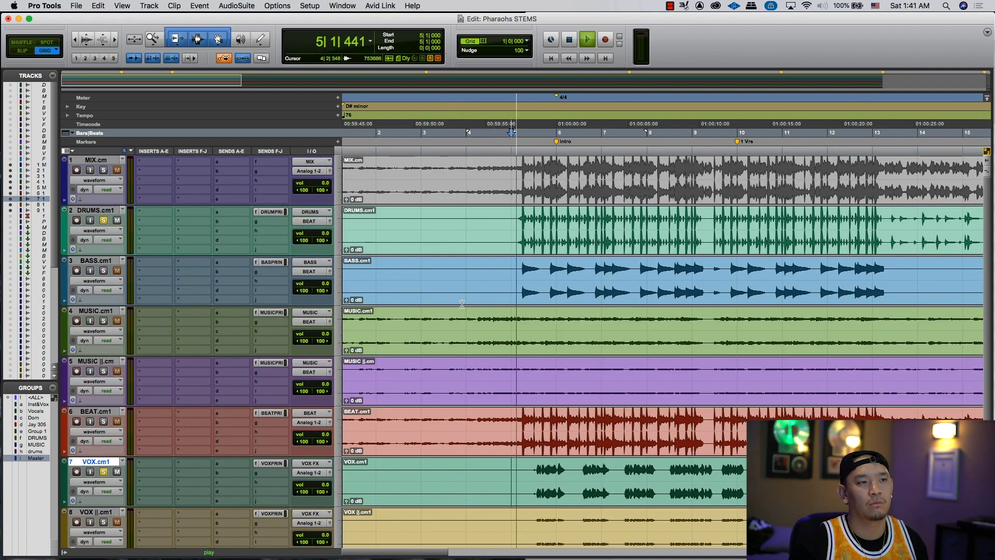
- Audition the soloed VOX.cm1 and DRUMS.cm1 stems together and stop playback
key("space")
left_click(324, 224)
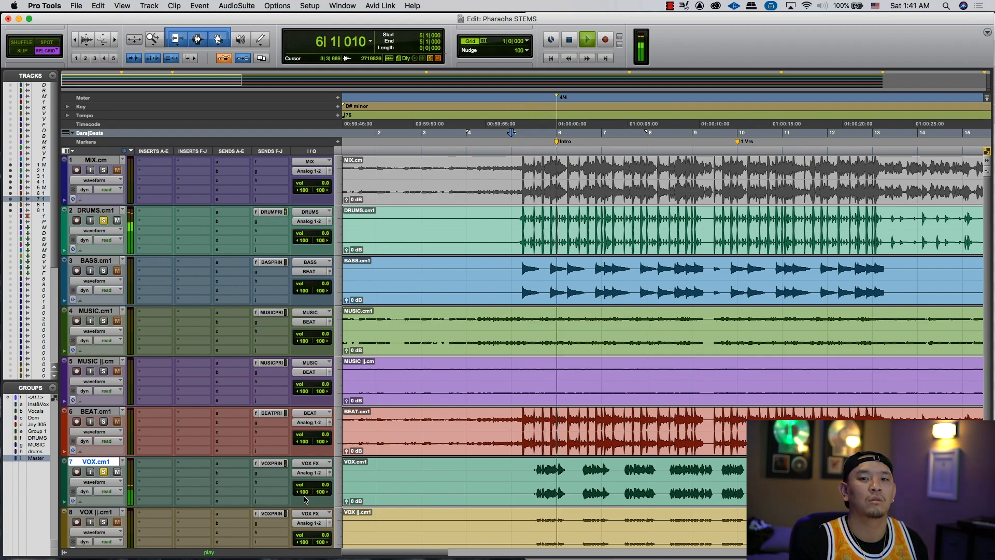
key("space")
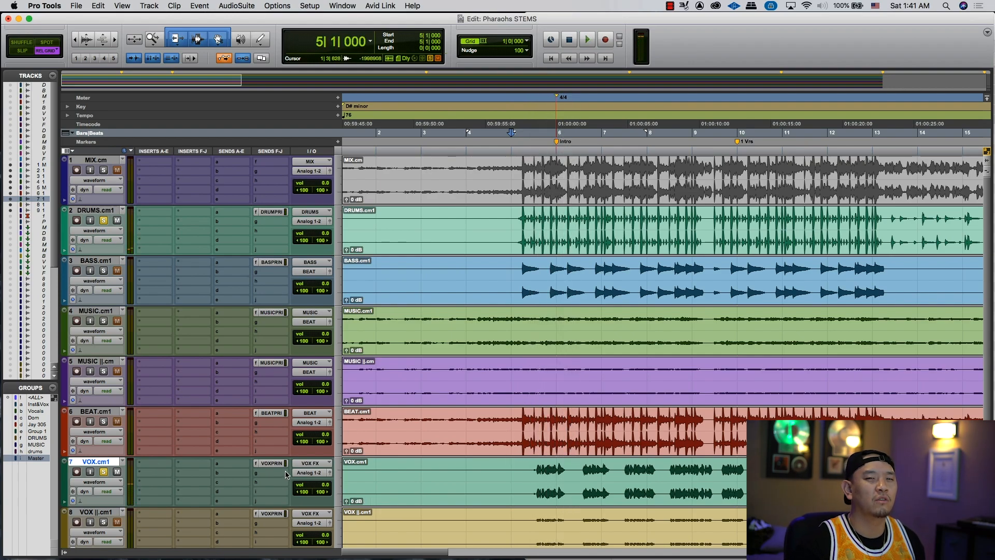
- Clear the solos and select the full-length clips on all nine committed stem tracks, from 1|2|000 to 77|1|000
key("super+bracketleft")
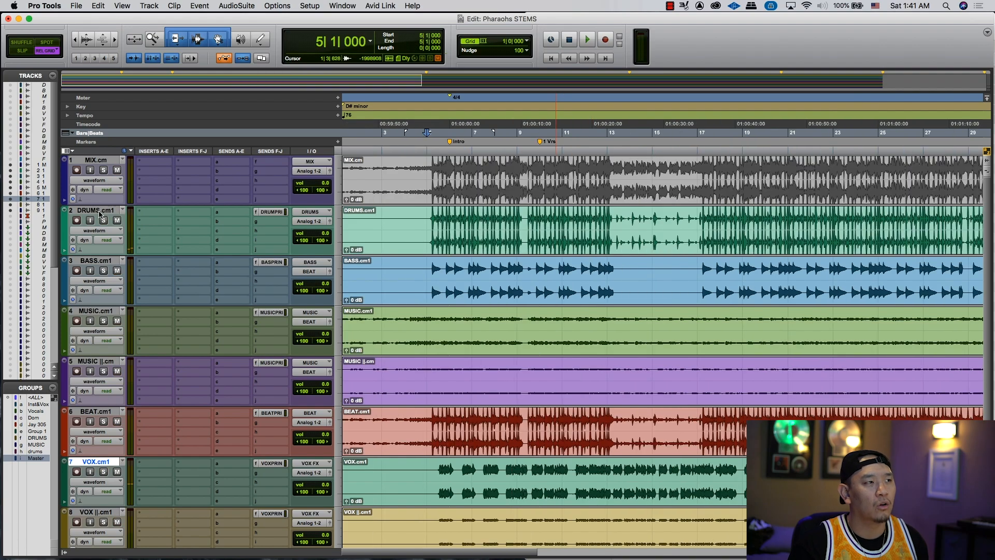
key("F4")
left_click(97, 211)
left_click(549, 198)
key("super+bracketleft")
key("super+bracketleft")
key("super+bracketleft")
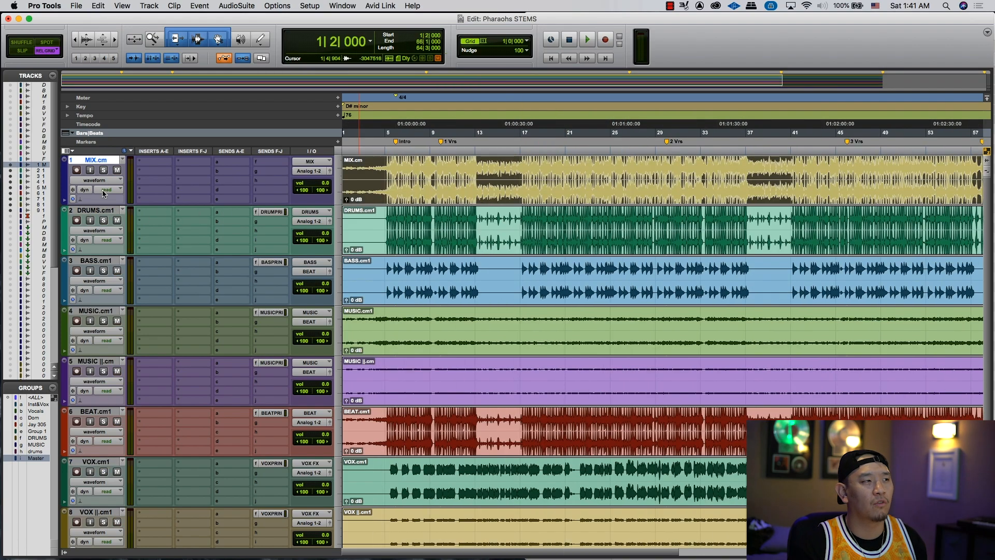
left_click_drag(508, 231, 555, 548)
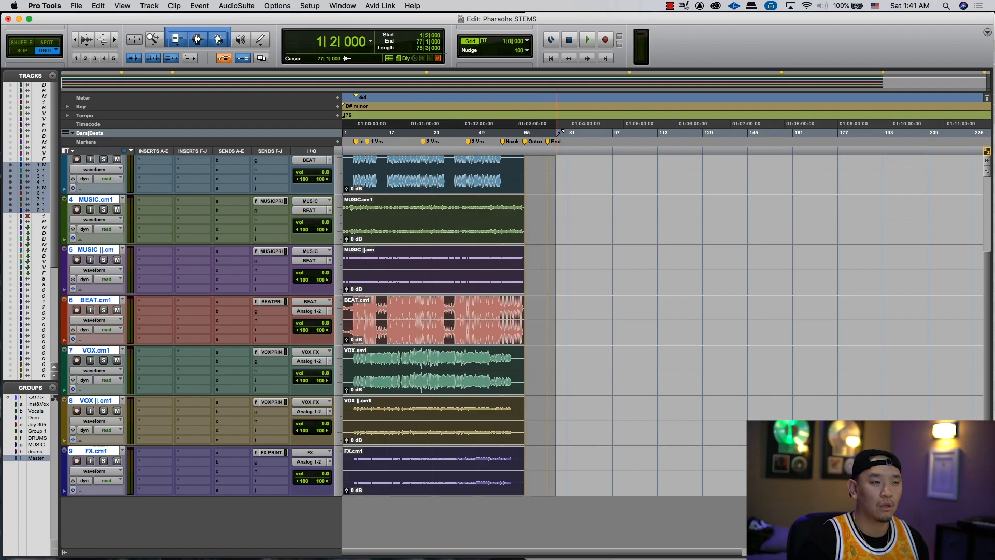
- Export the selected clips as interleaved 24-bit, 44.1 kHz WAV files into a new folder named STEMS
key("super+shift+k")
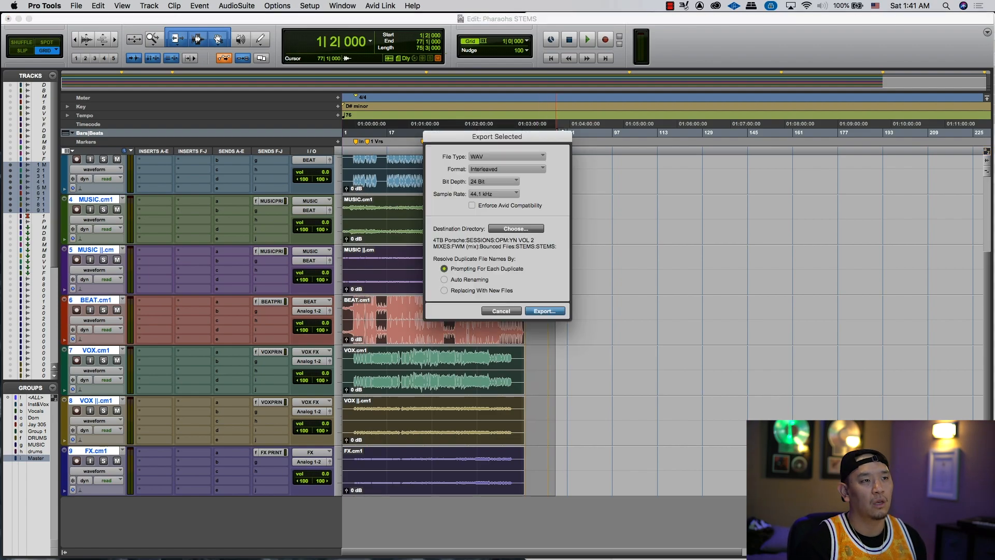
left_click(511, 229)
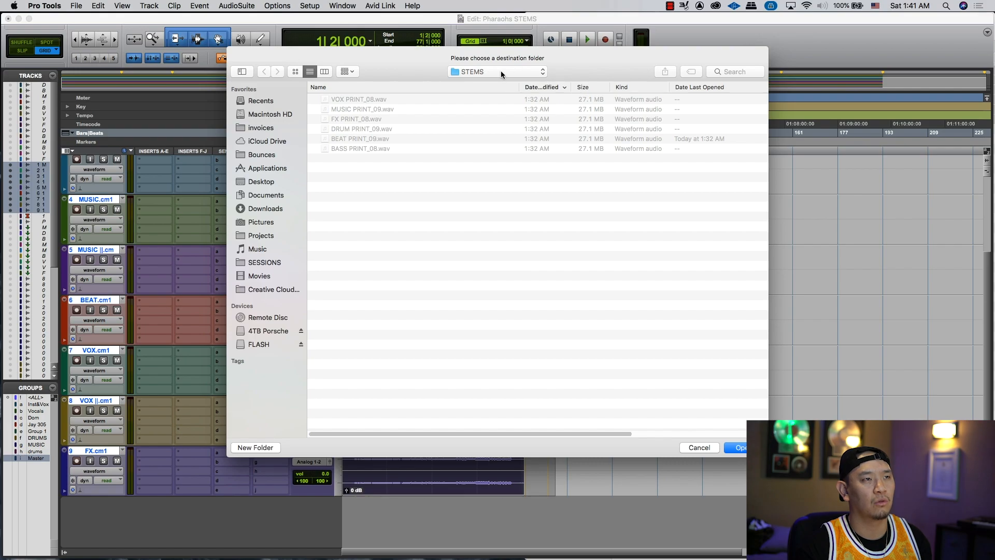
left_click(257, 449)
type("STEMS")
key("Return")
key("Return")
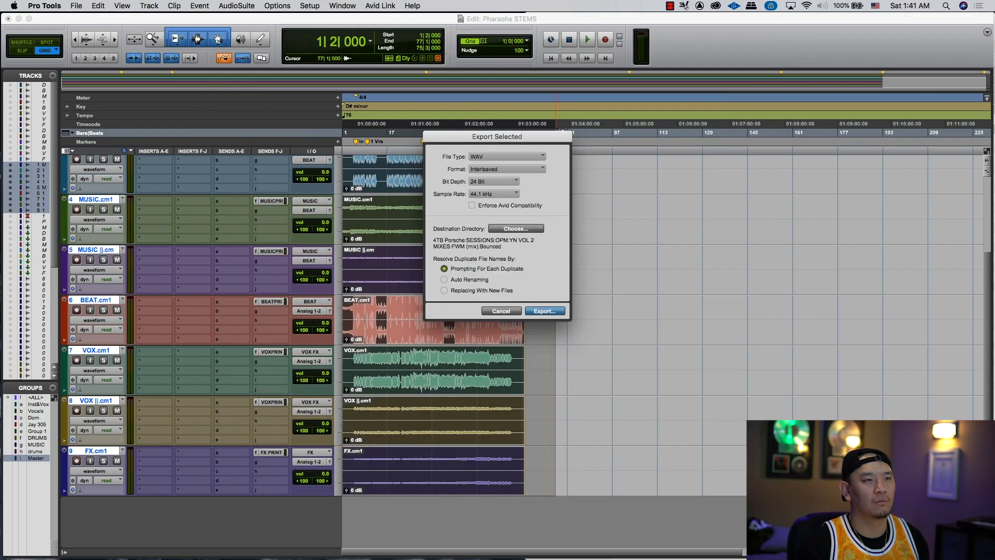
left_click(543, 312)
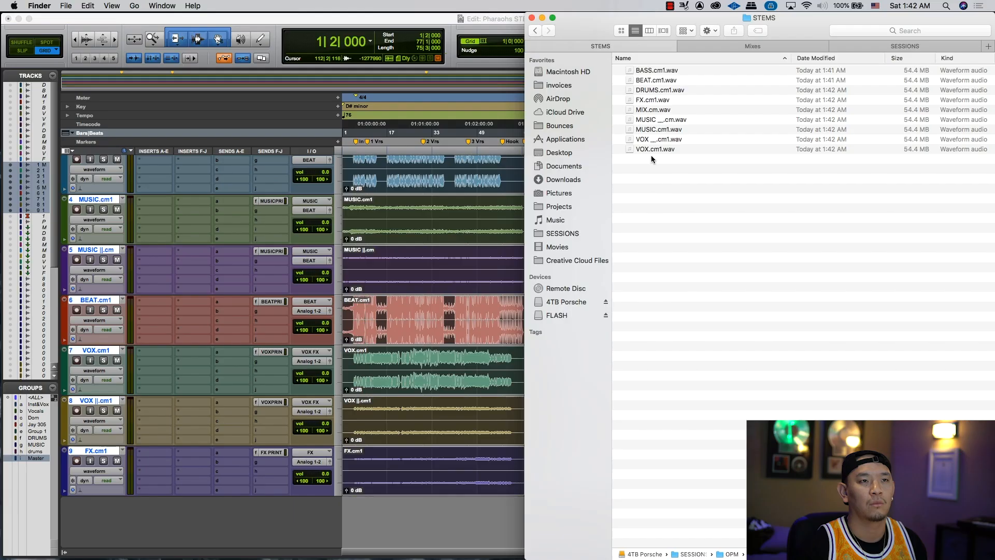
- Preview the exported VOX.cm1.wav and FX.cm1.wav in the STEMS folder in Finder
left_click(650, 149)
key("space")
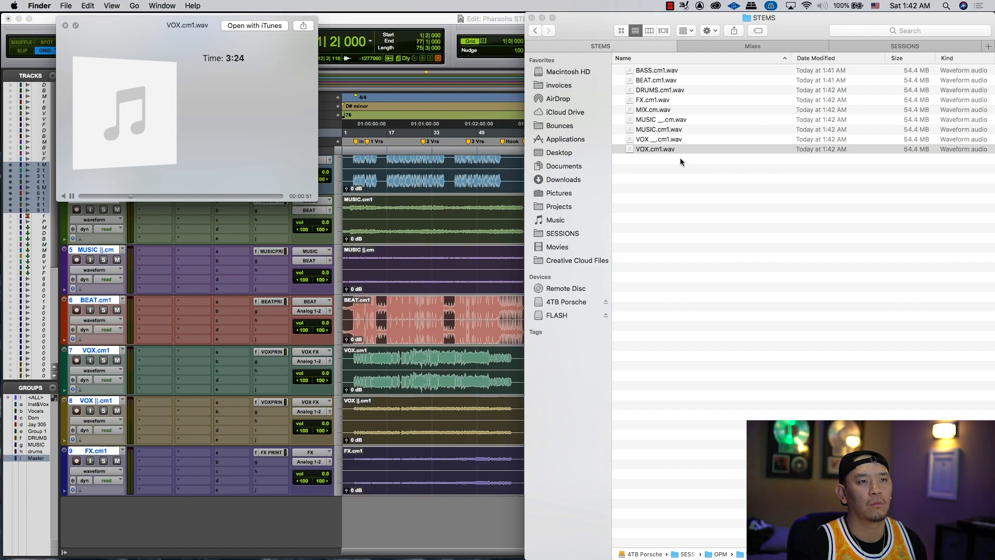
key("space")
left_click(652, 99)
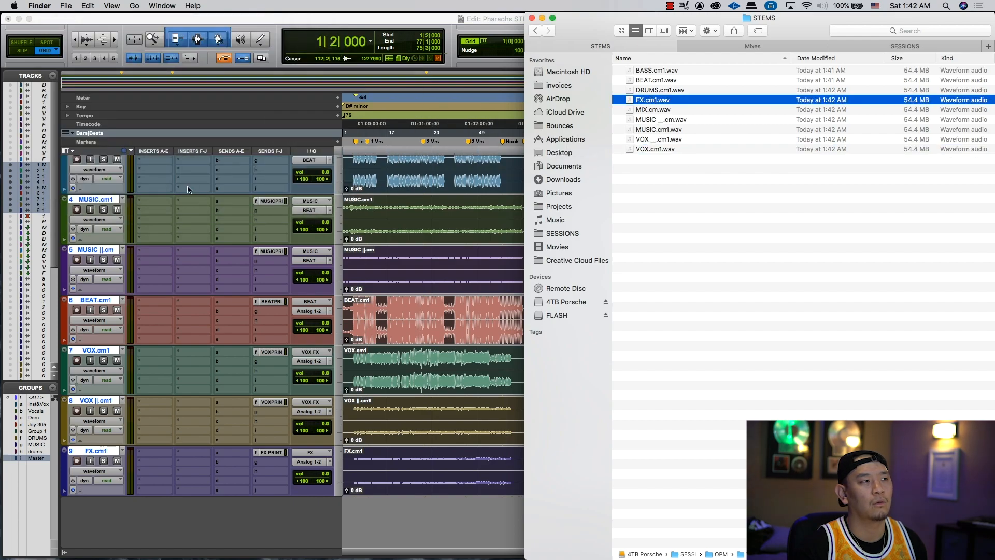
key("space")
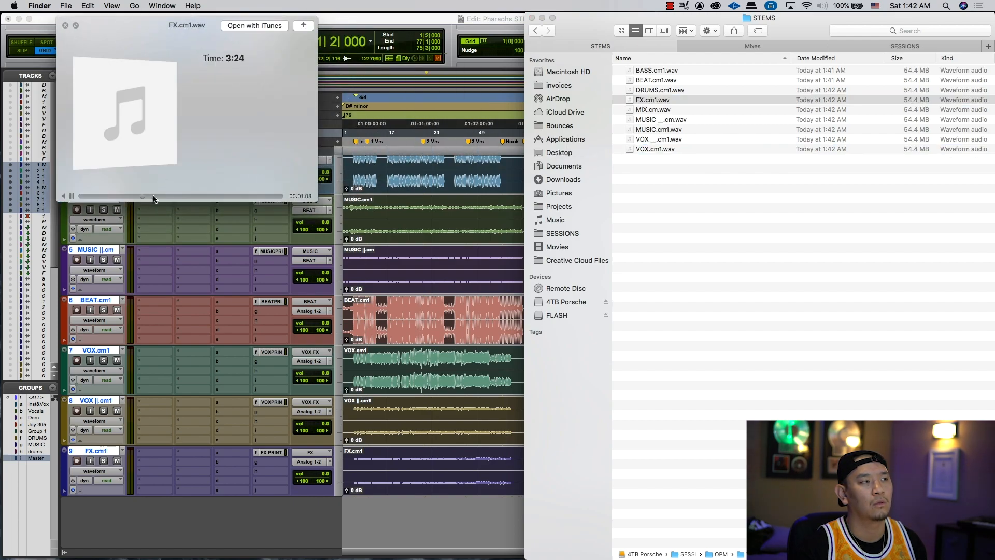
key("space")
- Preview the exported DRUMS.cm1.wav and BASS.cm1.wav files
left_click(664, 90)
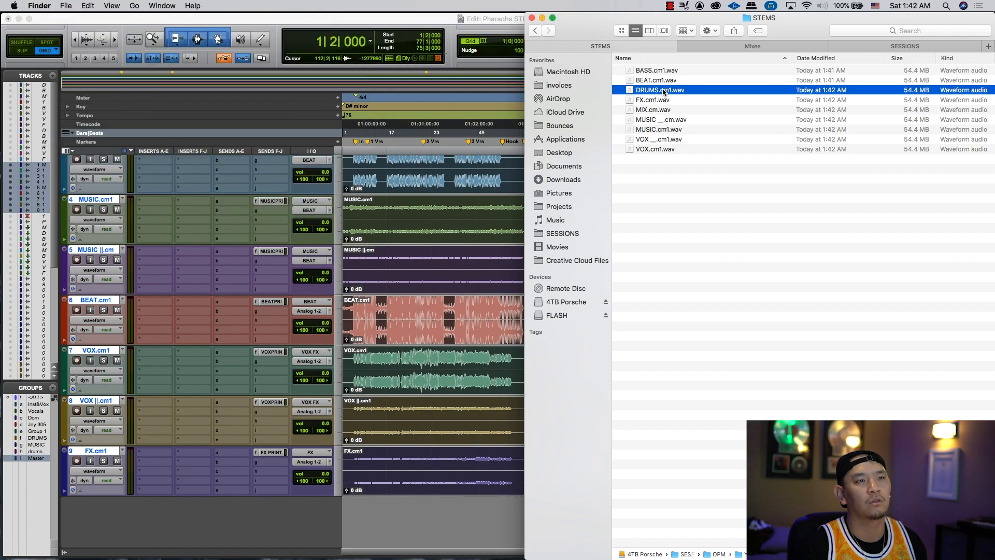
key("space")
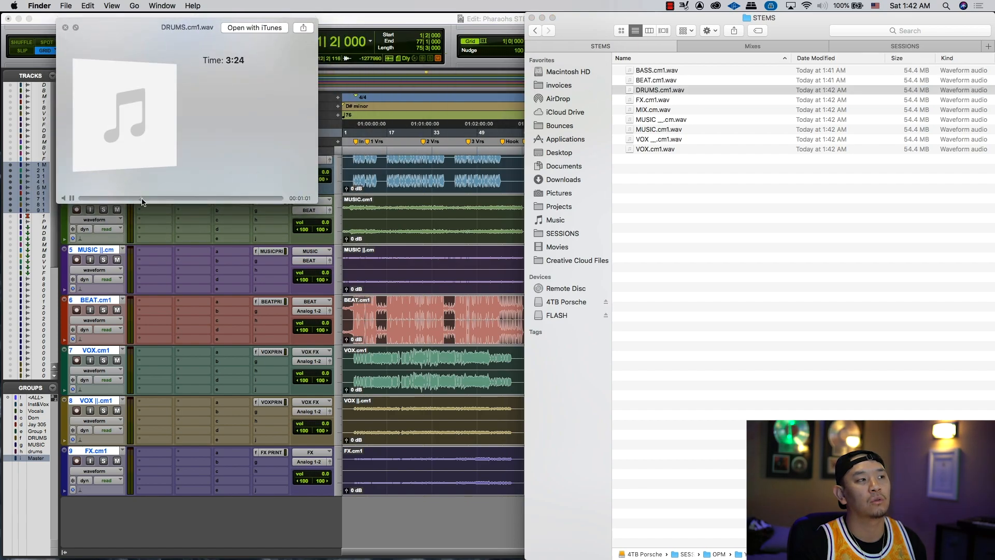
key("space")
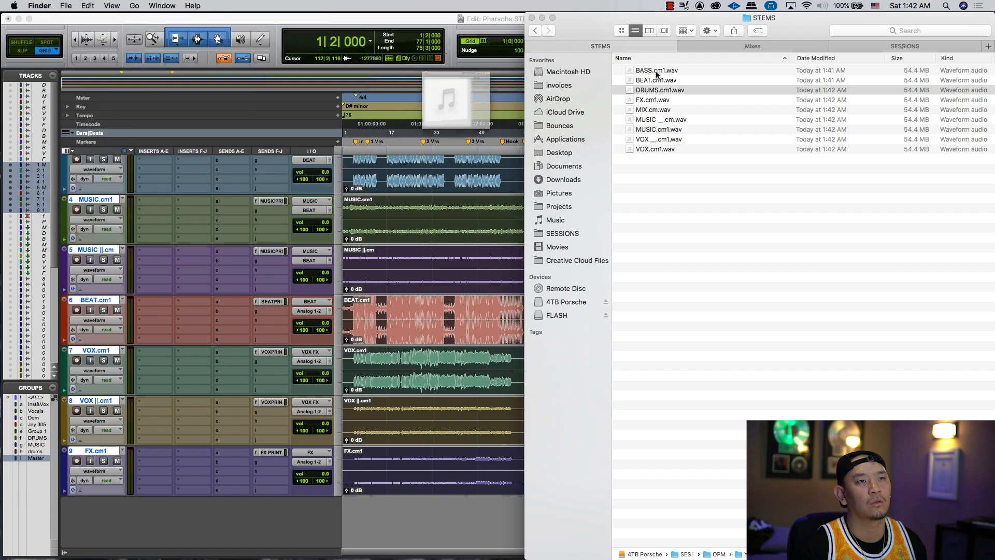
left_click(658, 70)
key("space")
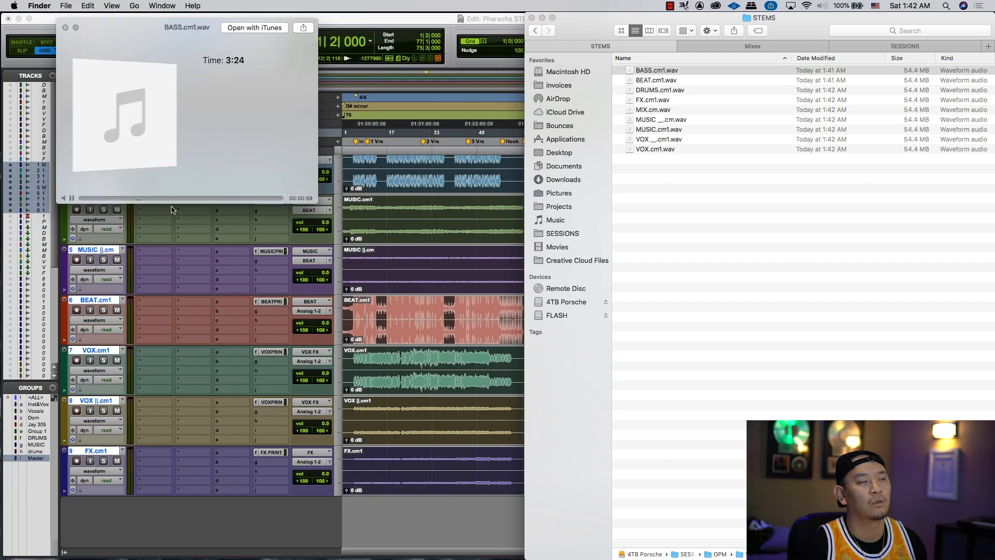
key("space")
- Select all the exported WAV files in the STEMS folder and clear the selection
left_click_drag(699, 188, 653, 90)
left_click_drag(674, 198, 637, 50)
left_click(666, 195)
left_click_drag(686, 201, 630, 35)
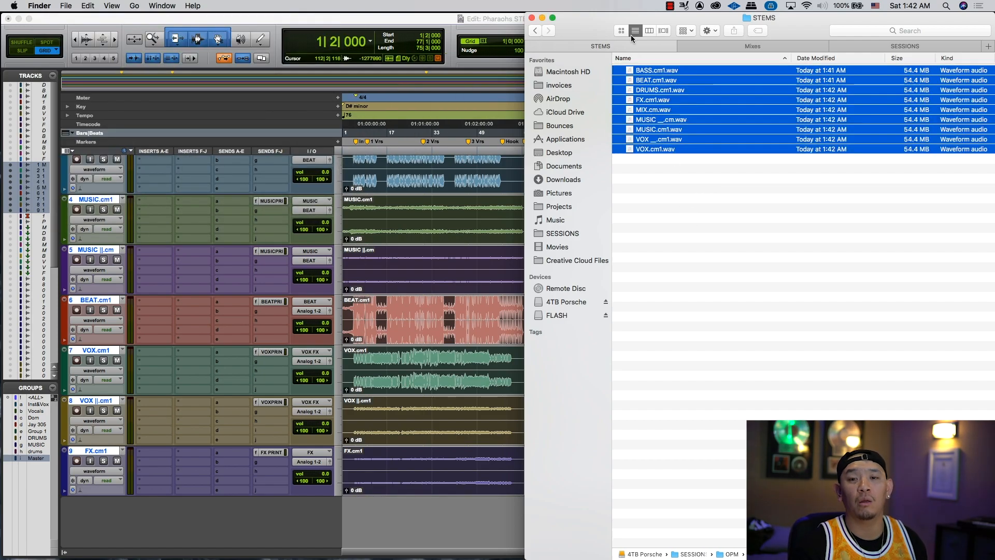
left_click(669, 165)
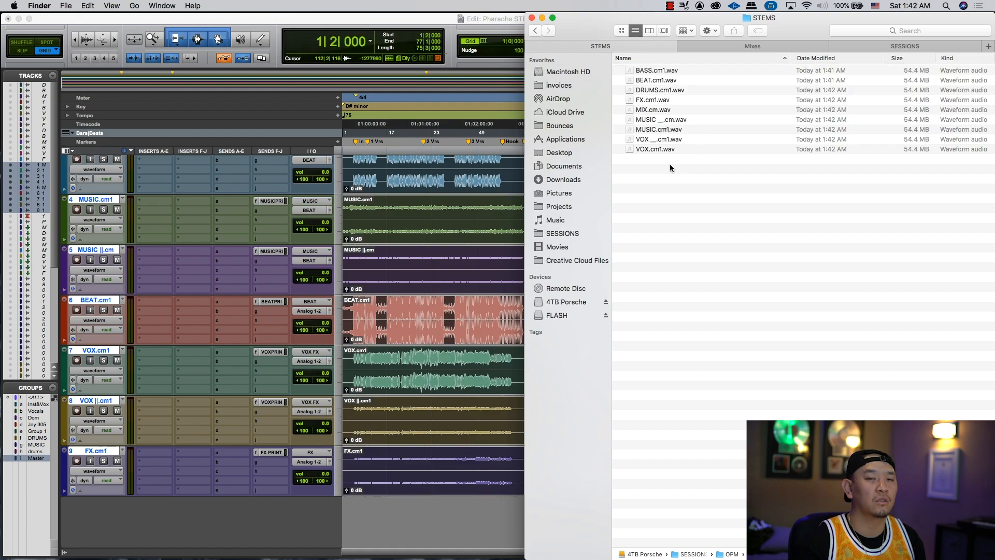
- Rename the MIX.cm.wav file as "Pharoah (mix for master).wav"
left_click(654, 109)
key("Return")
type("P")
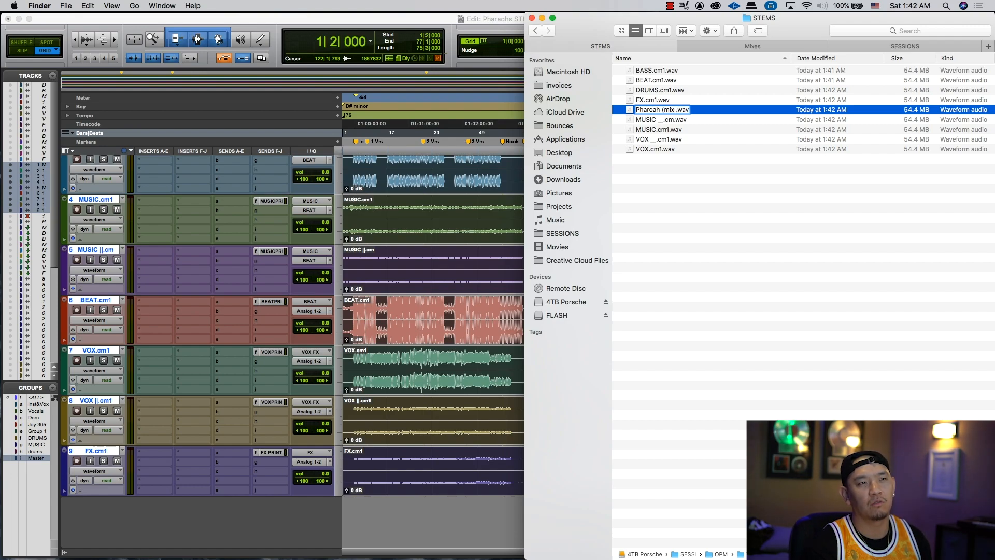
type("haroah (mix for master")
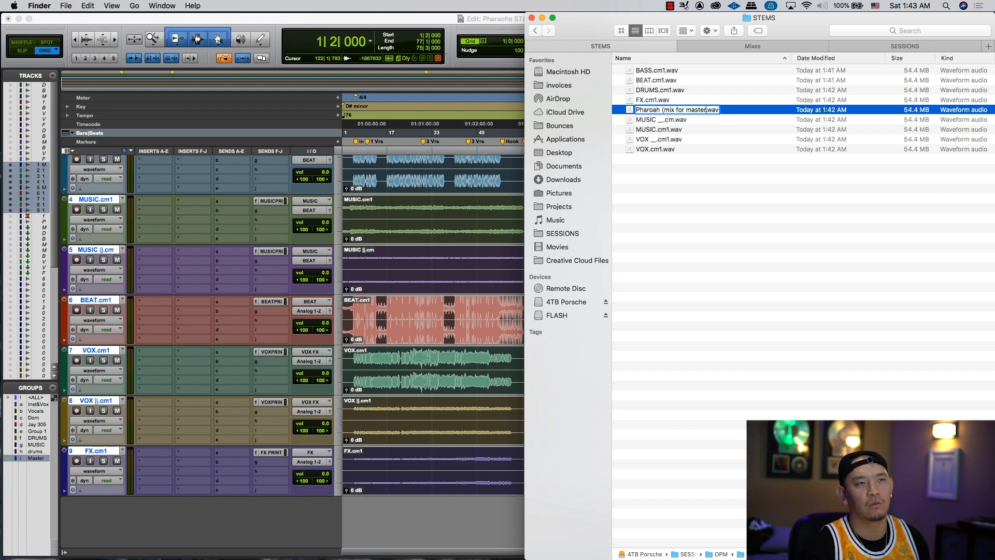
type(")")
key("Return")
- Rename the BEAT.cm1.wav file as "Pharoahs (instrumental).wav"
left_click(658, 92)
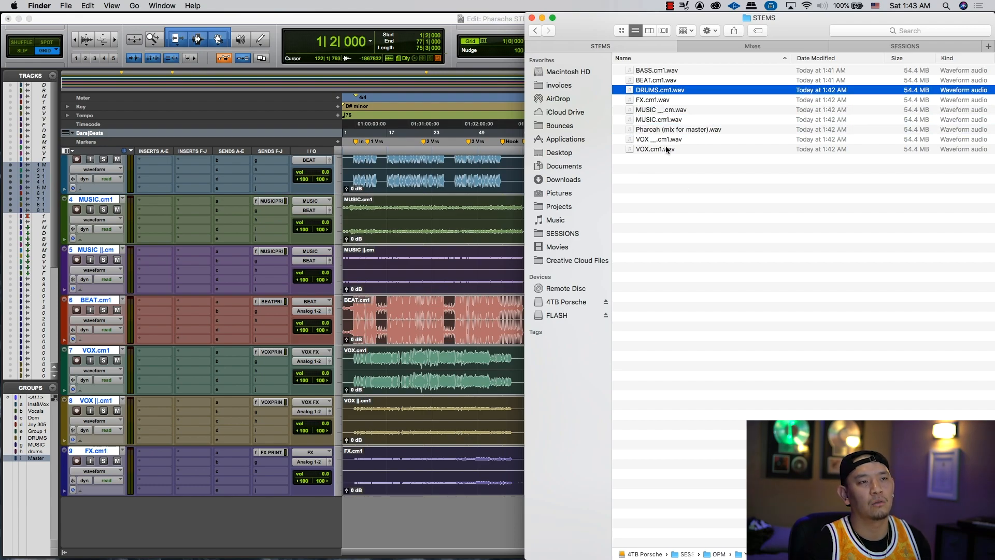
left_click(654, 80)
key("Return")
type("Pharoahs (instrumental")
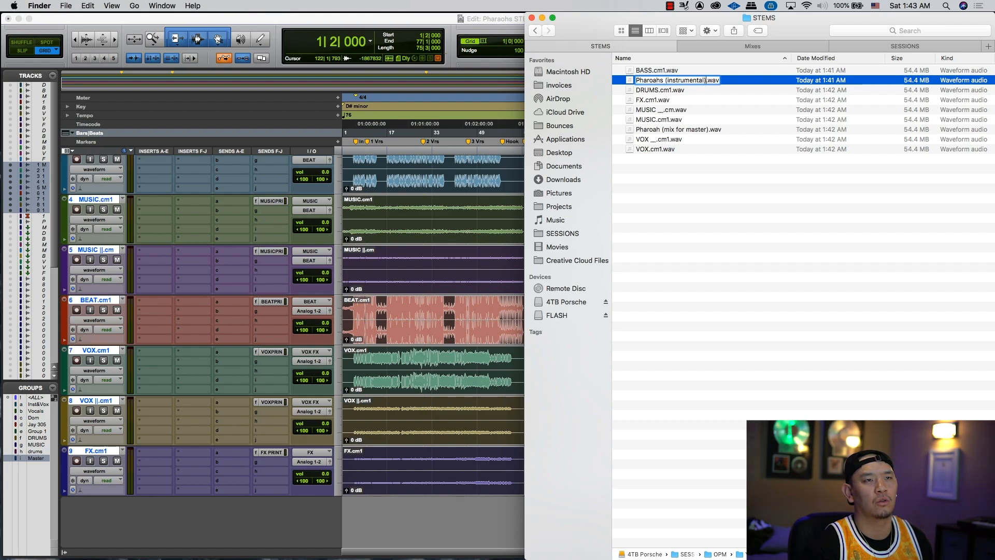
key("Return")
- Select the two vocal stem files, VOX __.cm1.wav and VOX.cm1.wav, together with FX.cm1.wav
left_click(660, 140)
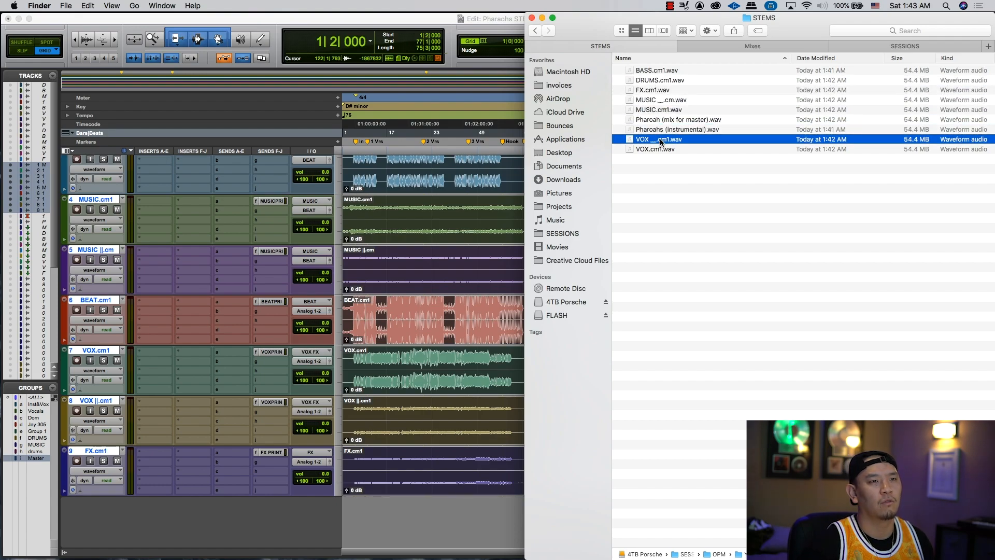
key("Down")
key("Up")
key("Down")
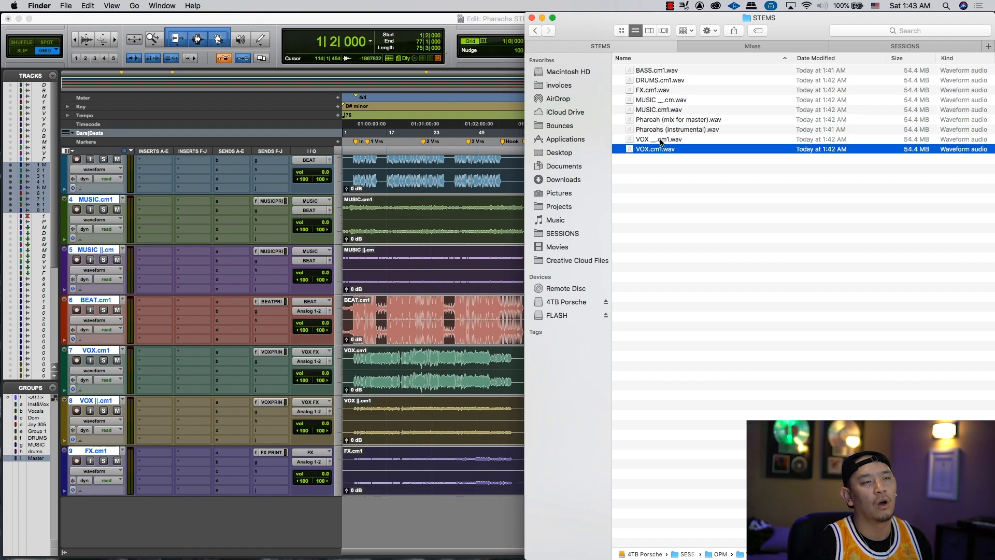
left_click_drag(651, 181, 656, 136)
left_click(651, 90, "super")
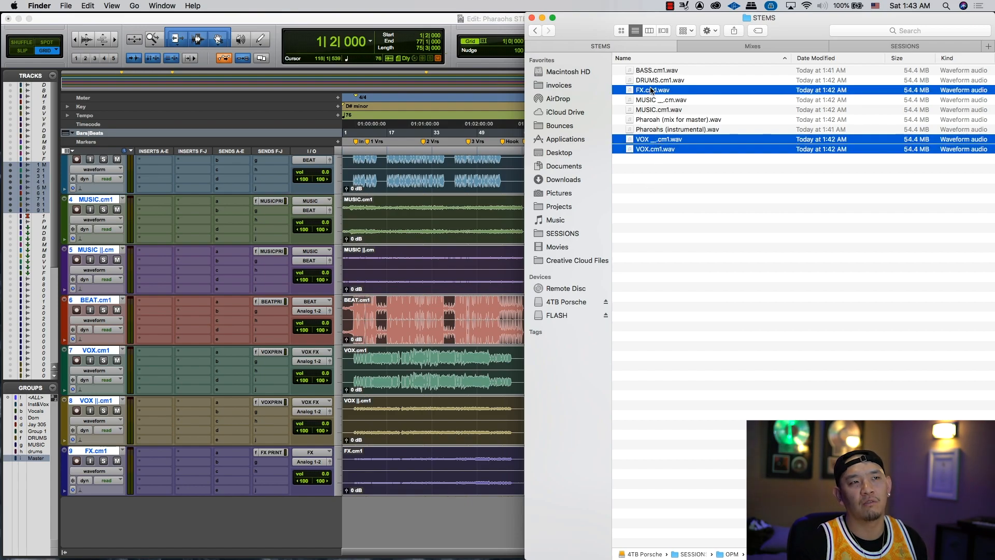